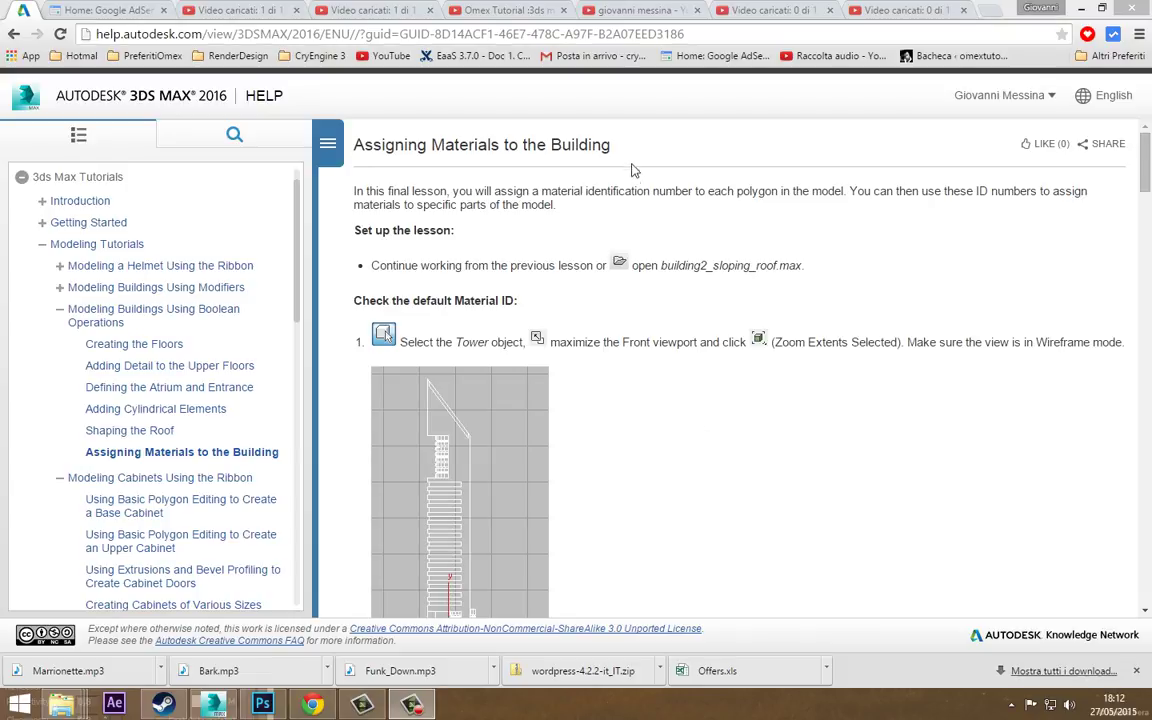
# - Read the Assigning Materials to the Building help lesson, then return to the 3ds Max scene
pyautogui.moveTo(610, 145); pyautogui.dragTo(361, 150)
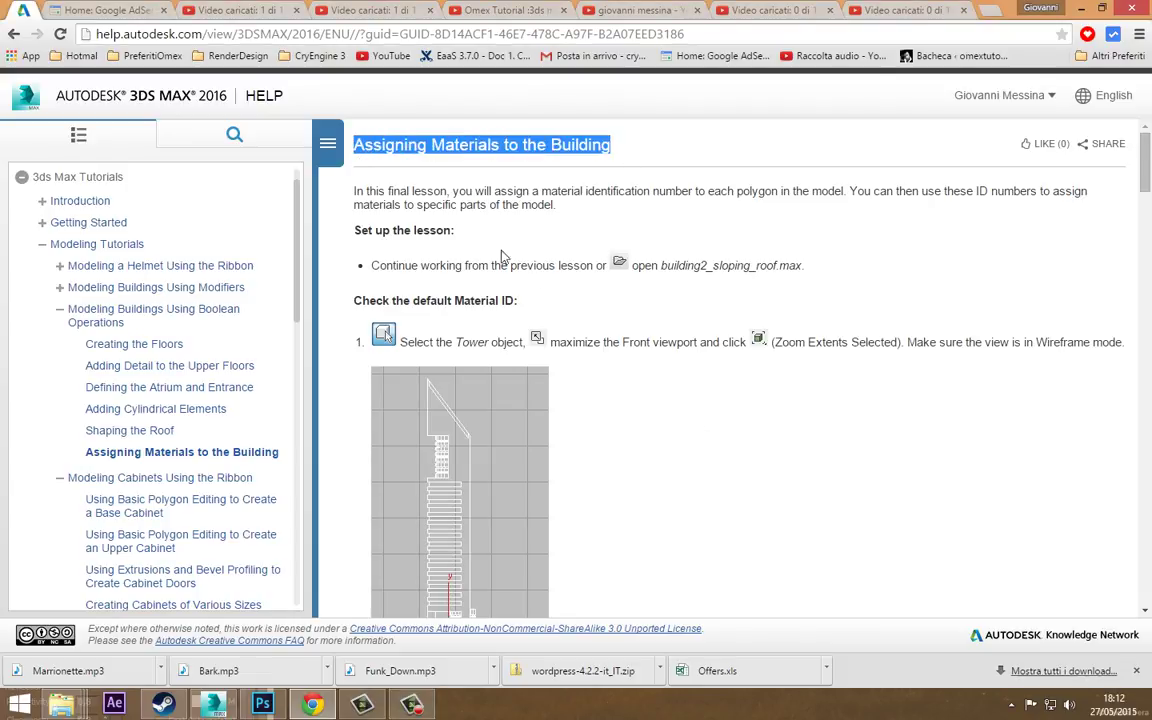
pyautogui.click(717, 451)
pyautogui.scroll(-2, 597, 319)
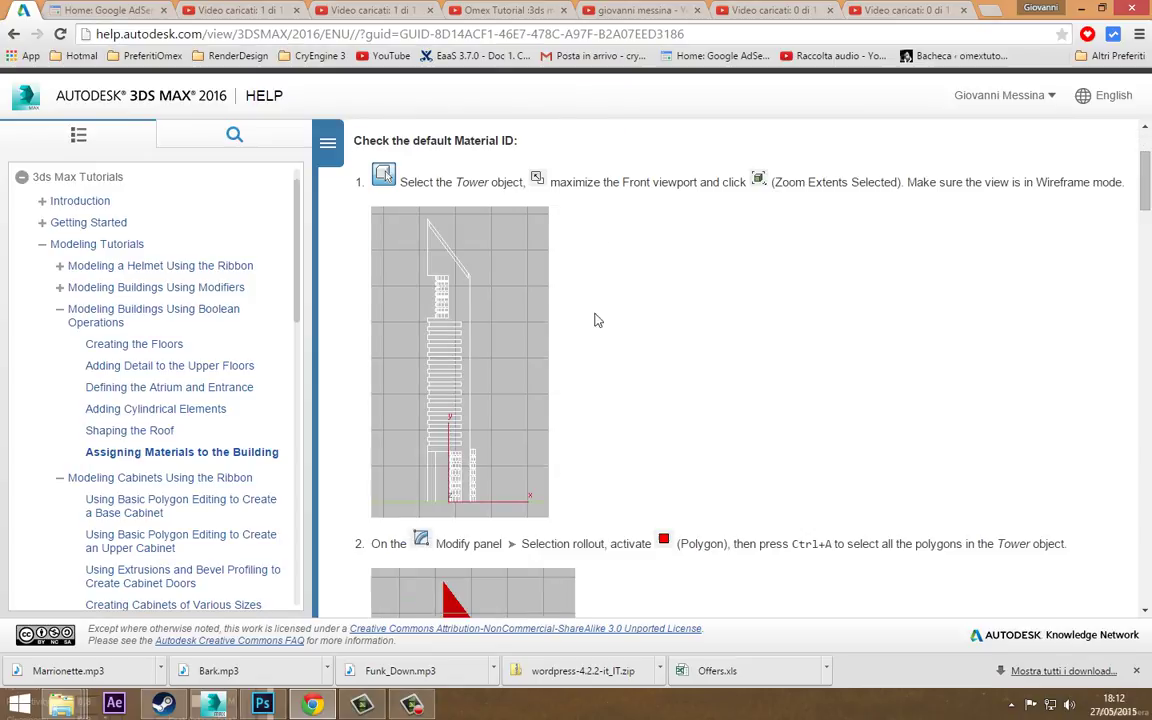
pyautogui.scroll(-1, 599, 321)
pyautogui.scroll(-1, 611, 333)
pyautogui.scroll(3, 612, 333)
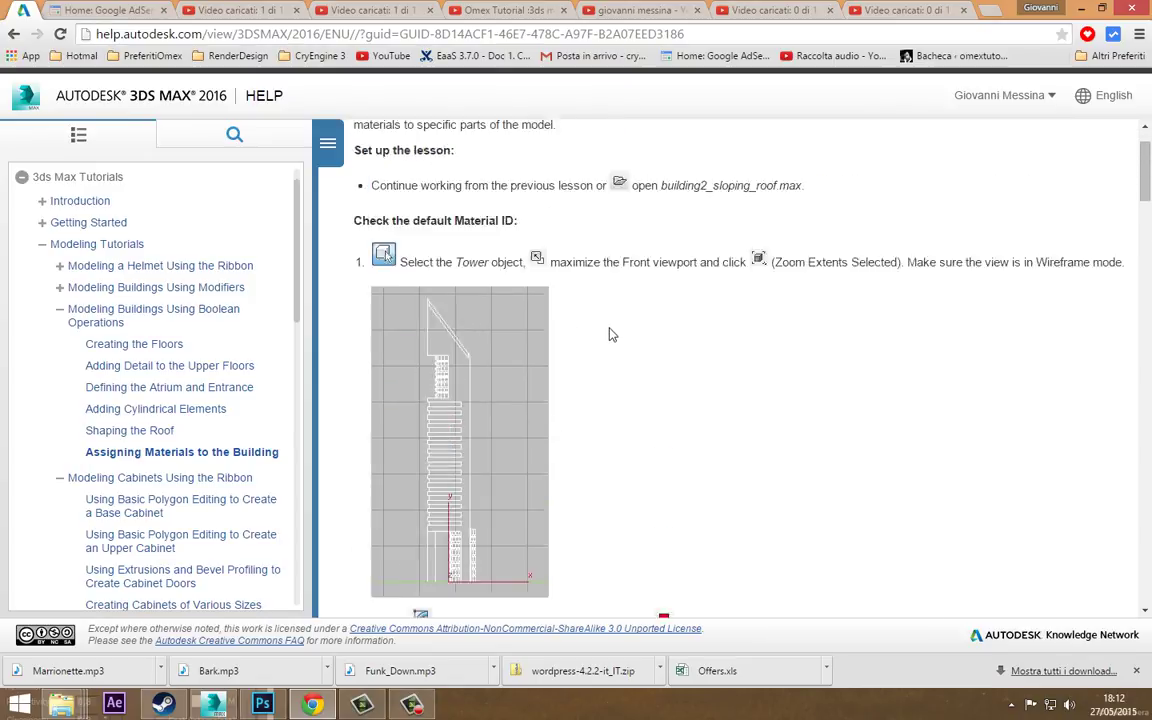
pyautogui.scroll(1, 612, 333)
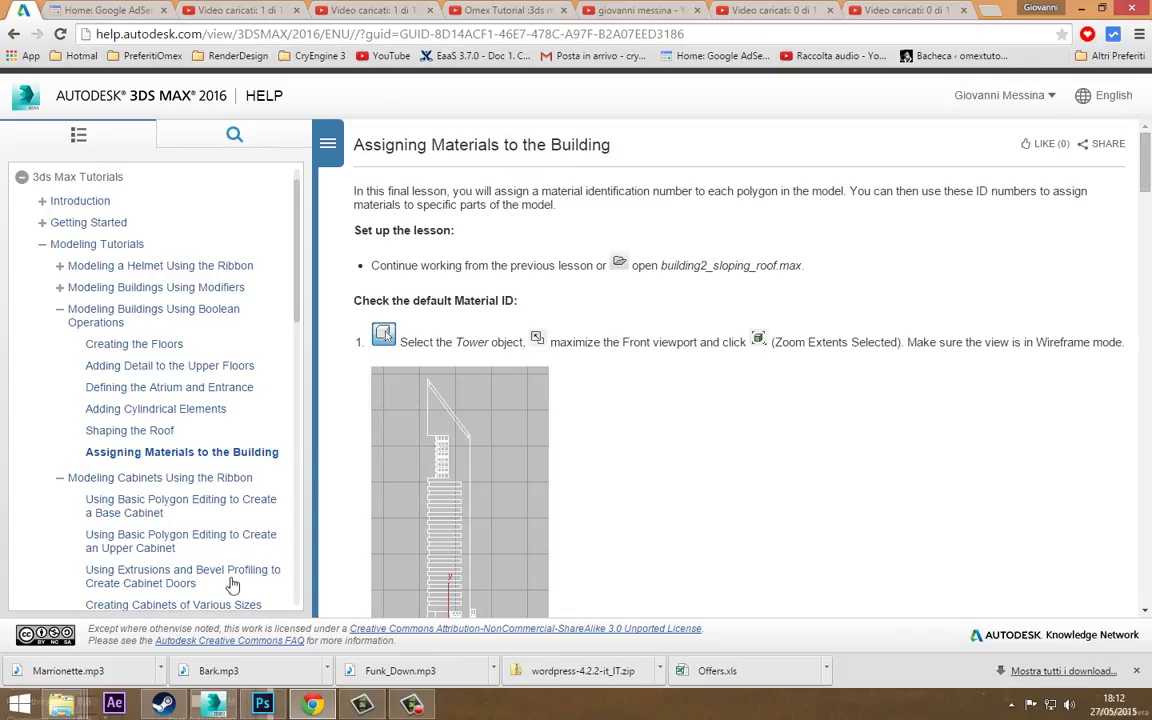
pyautogui.click(212, 704)
# - Hide layer 0 (default) so the twisting tower disappears from the scene
pyautogui.moveTo(829, 418); pyautogui.dragTo(838, 428, button='middle')
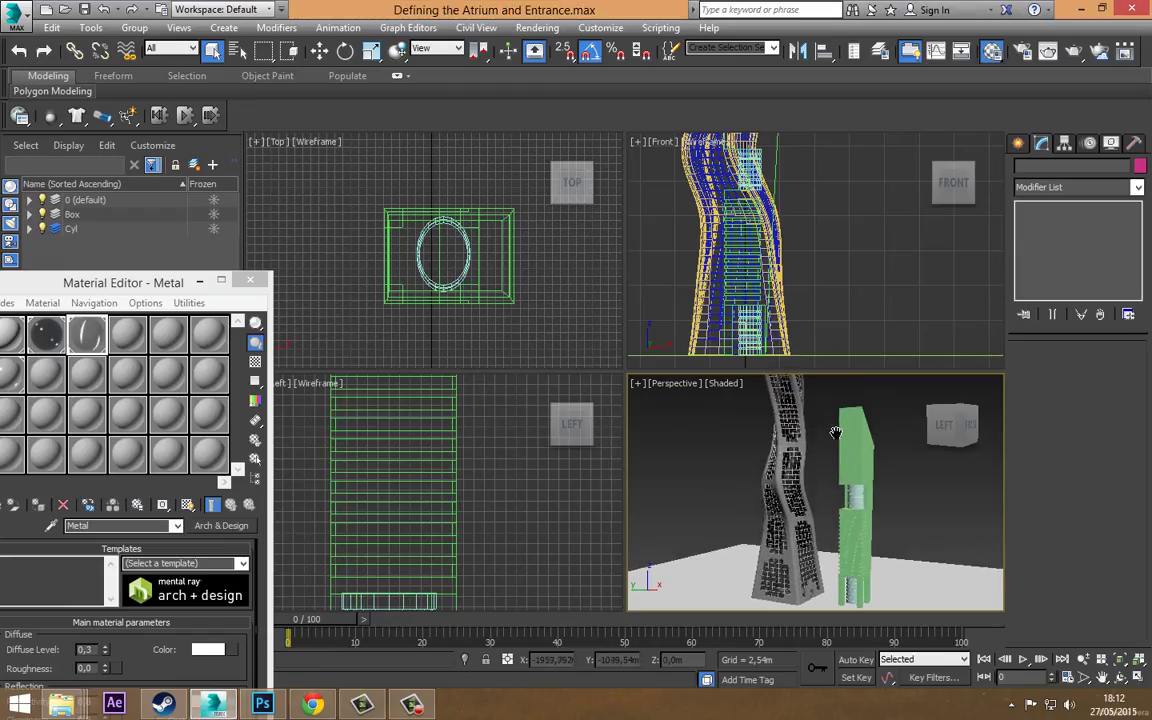
pyautogui.click(42, 200)
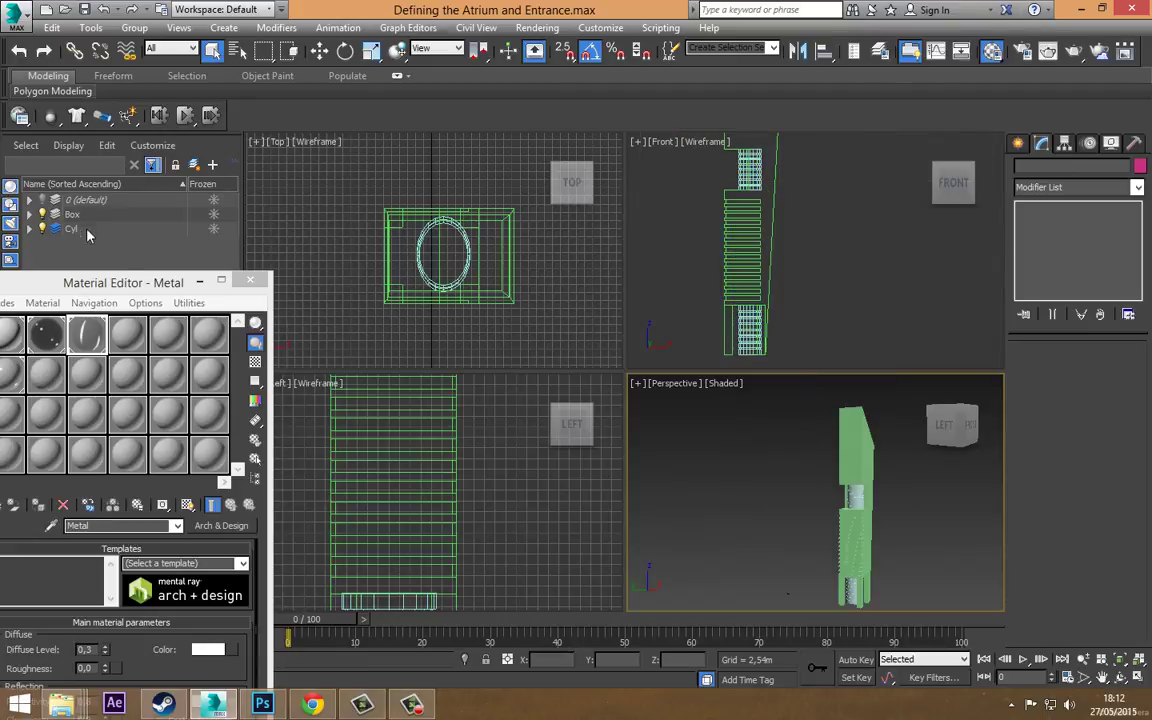
pyautogui.keyDown('alt'); pyautogui.moveTo(796, 496); pyautogui.dragTo(752, 479, button='middle'); pyautogui.keyUp('alt')
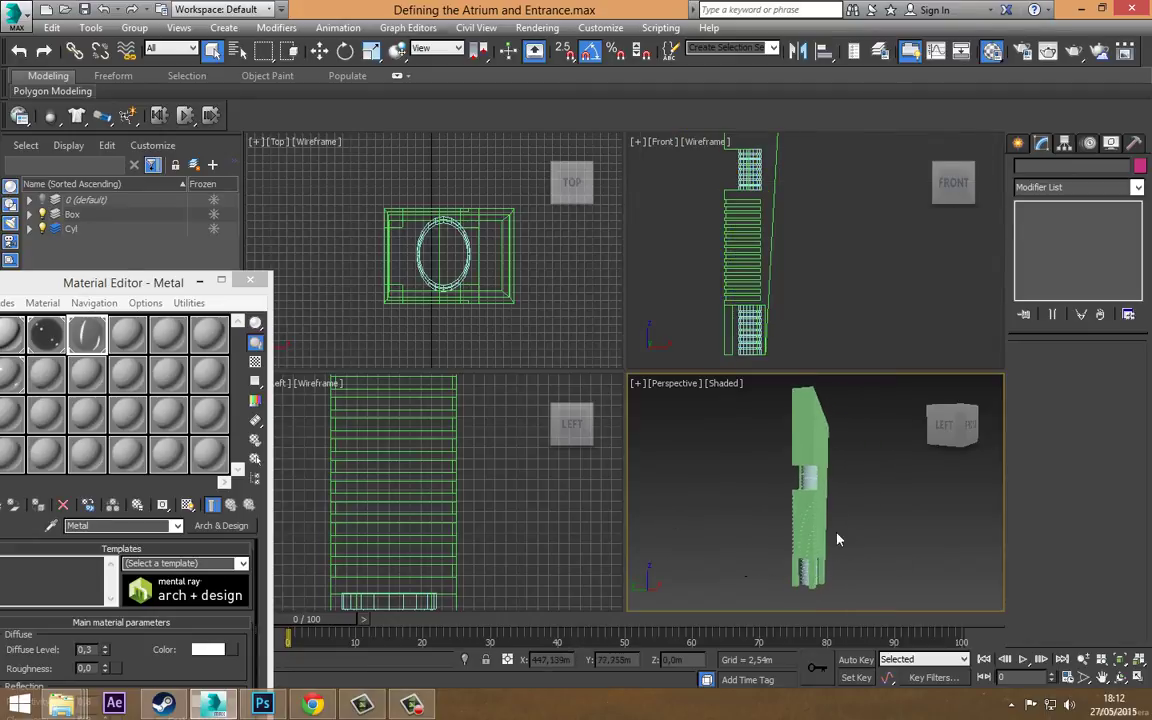
# - Maximize the Perspective viewport and zoom in on the green building's floor slabs
pyautogui.click(1135, 680)
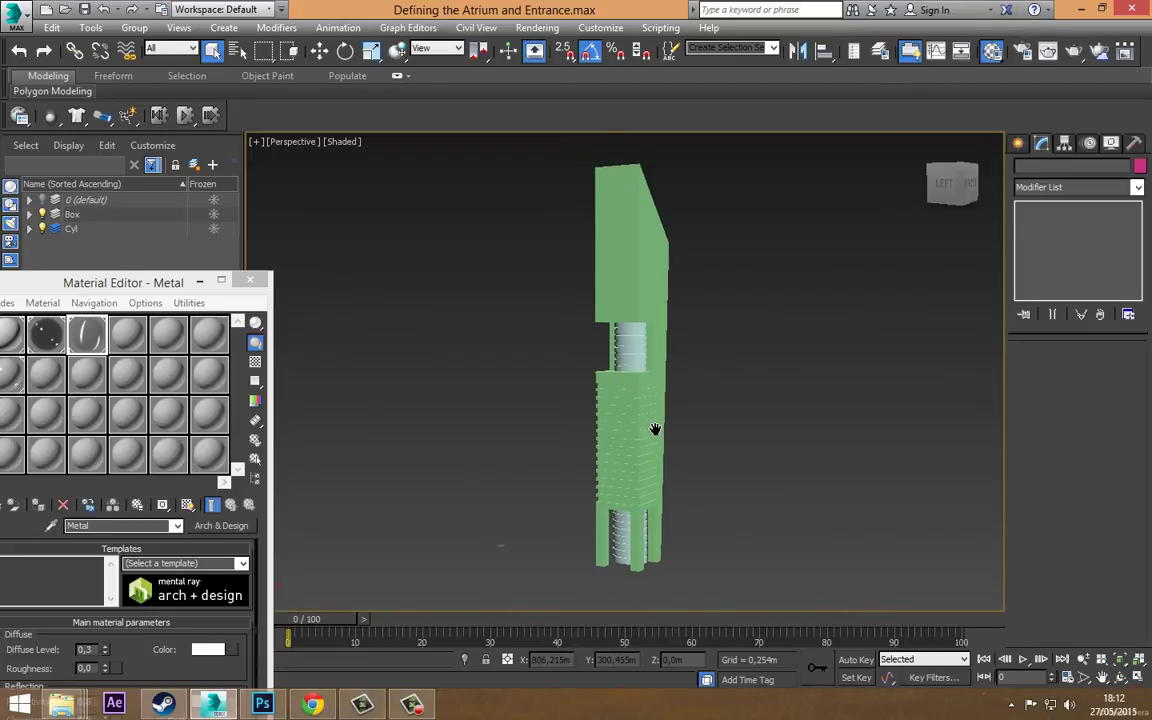
pyautogui.scroll(5, 654, 430)
pyautogui.scroll(5, 654, 427)
pyautogui.scroll(1, 648, 378)
pyautogui.scroll(-1, 648, 378)
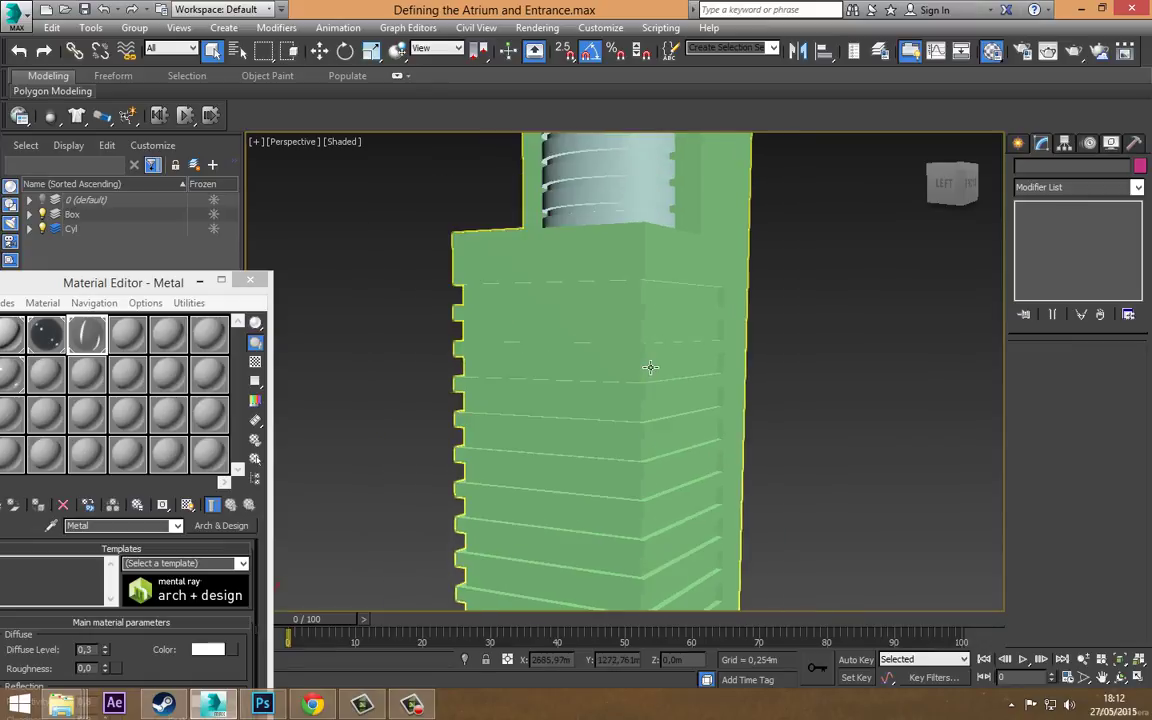
pyautogui.scroll(-2, 650, 370)
pyautogui.scroll(1, 650, 367)
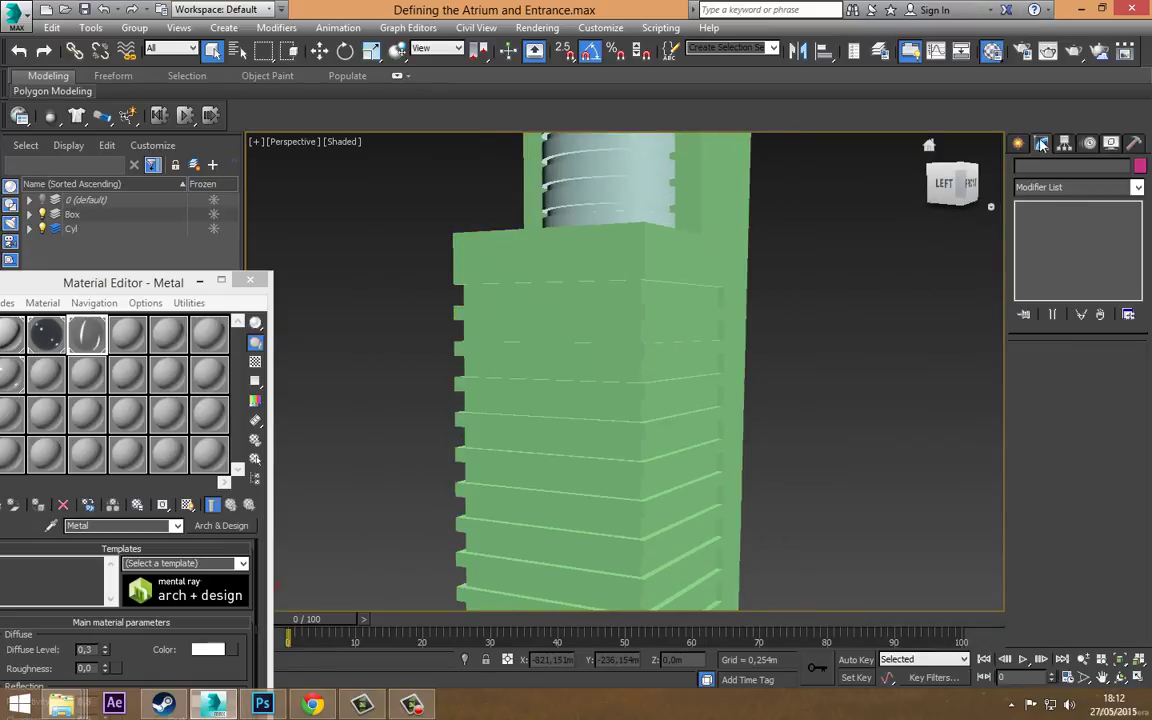
# - Select Tower and, at Edit Poly Element level, select the whole tower element of 154 polygons
pyautogui.click(697, 247)
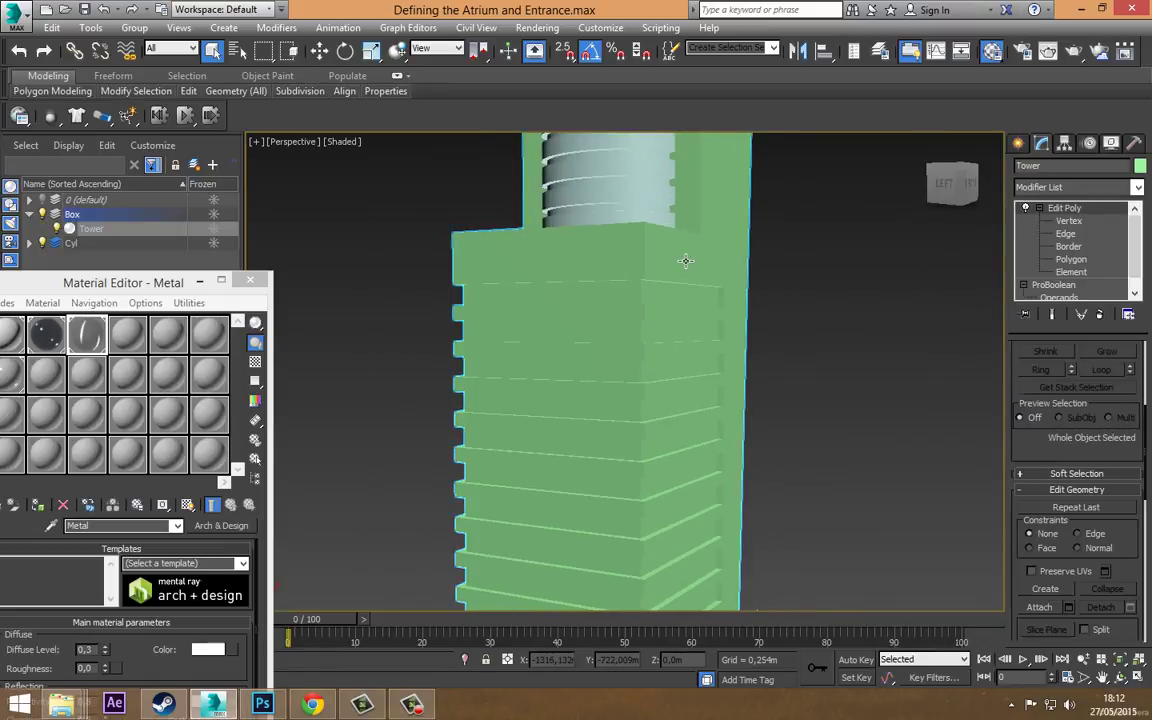
pyautogui.rightClick(1072, 212)
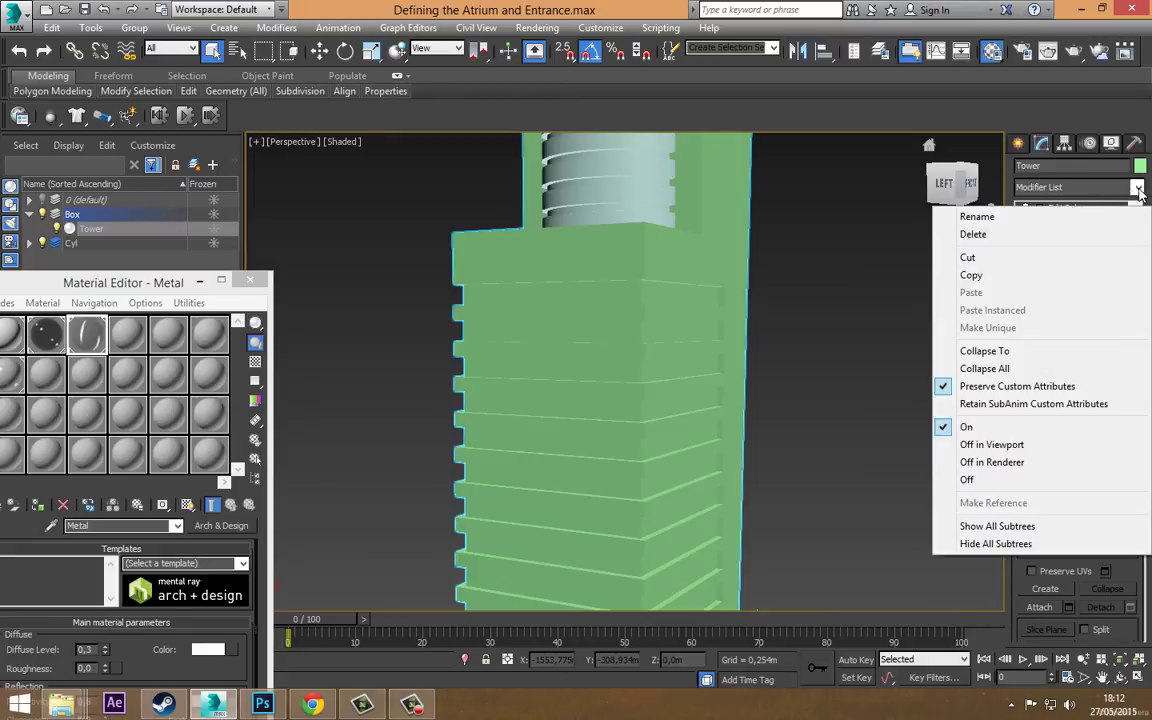
pyautogui.click(1149, 187)
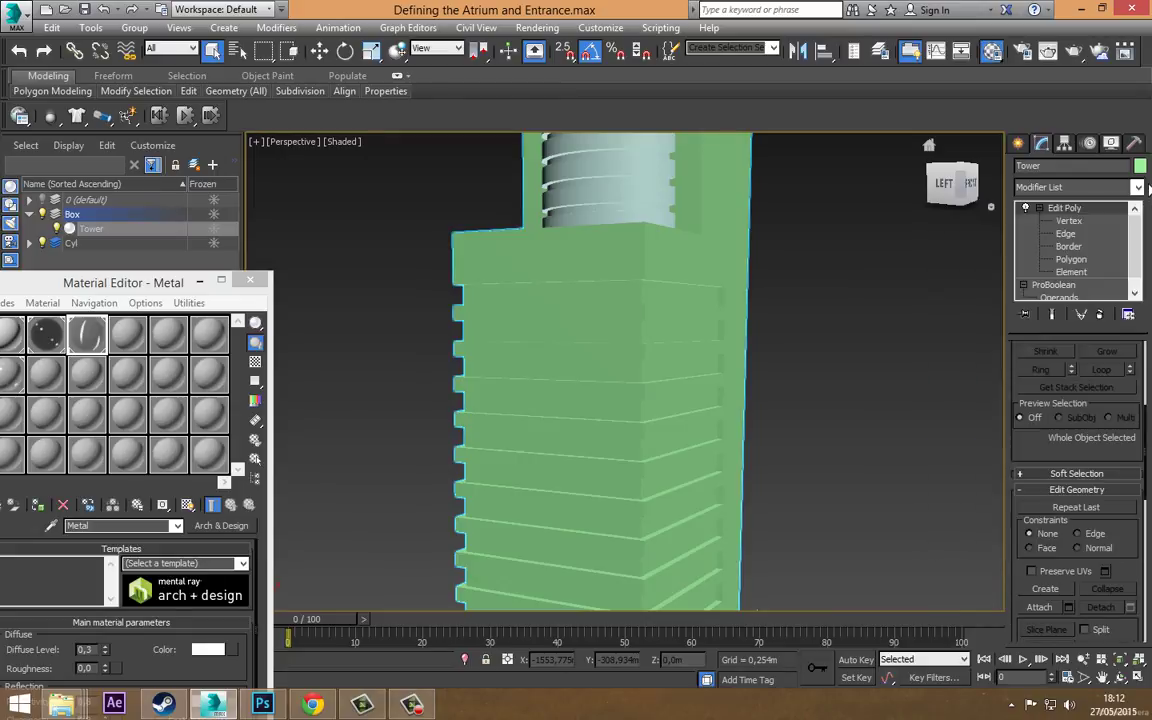
pyautogui.click(1071, 272)
pyautogui.click(678, 263)
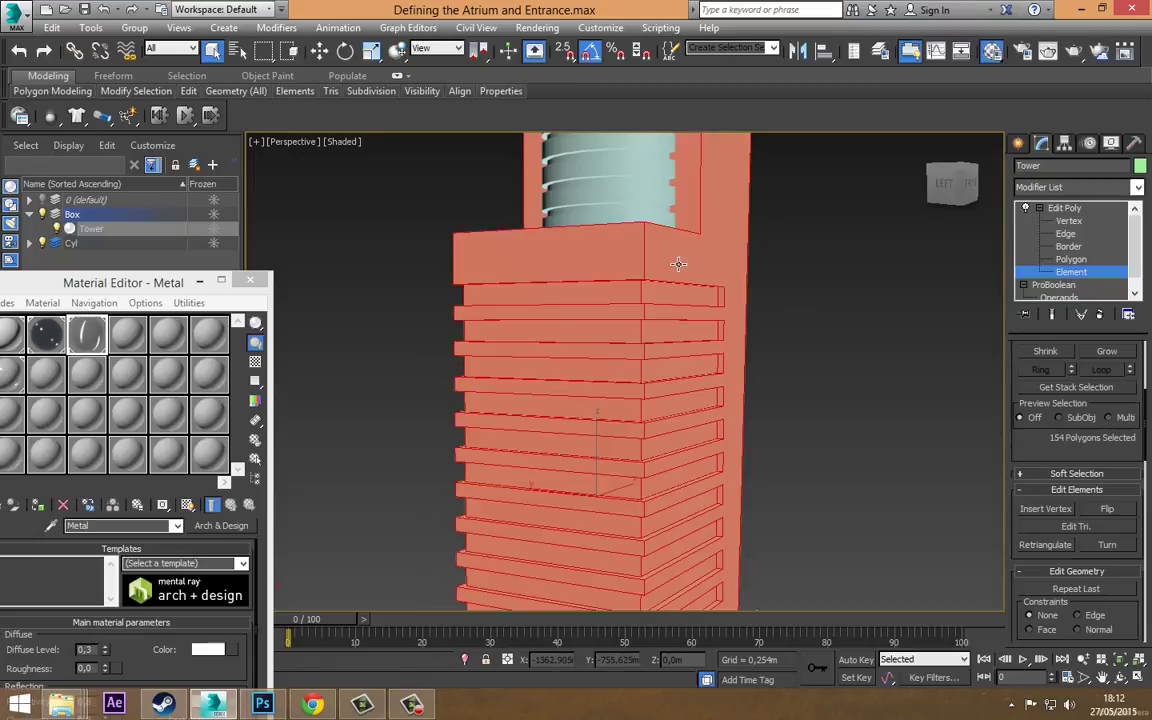
pyautogui.click(1071, 259)
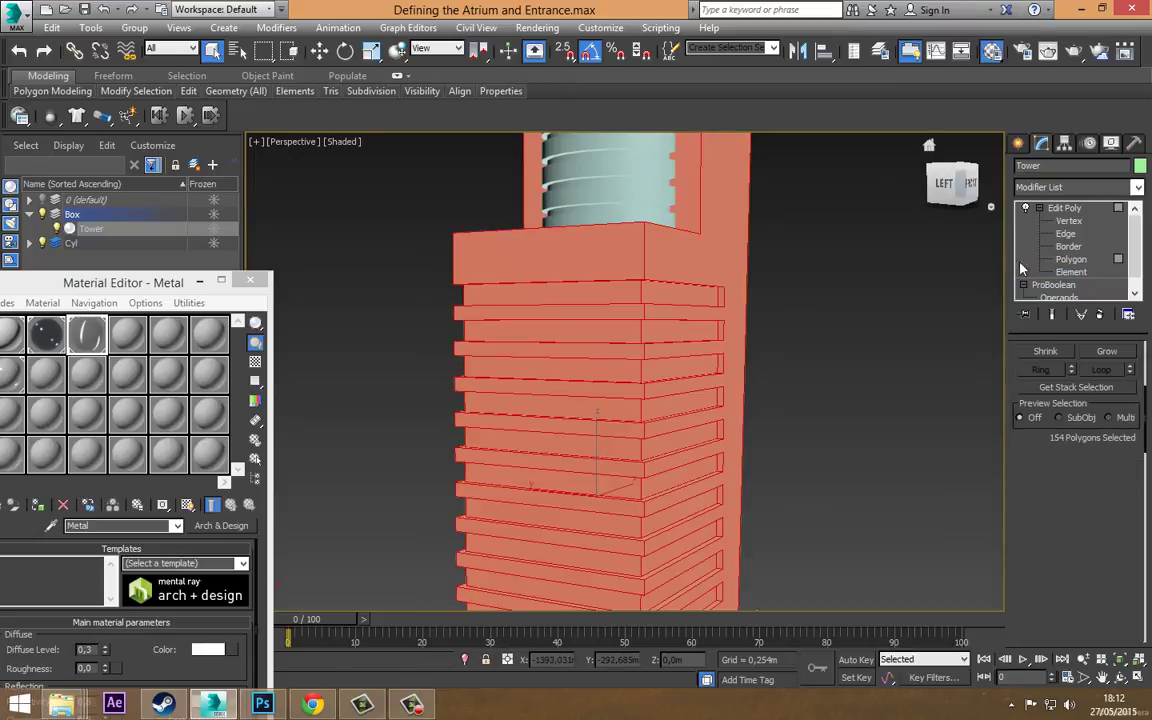
pyautogui.click(645, 309)
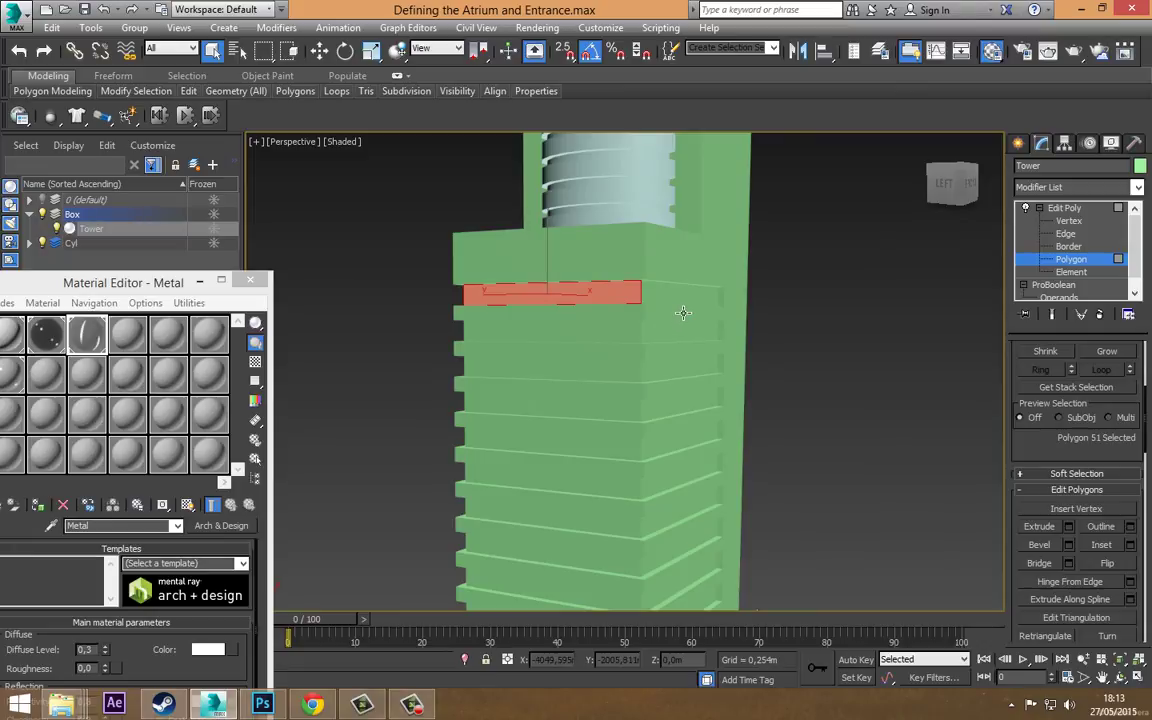
pyautogui.click(1066, 272)
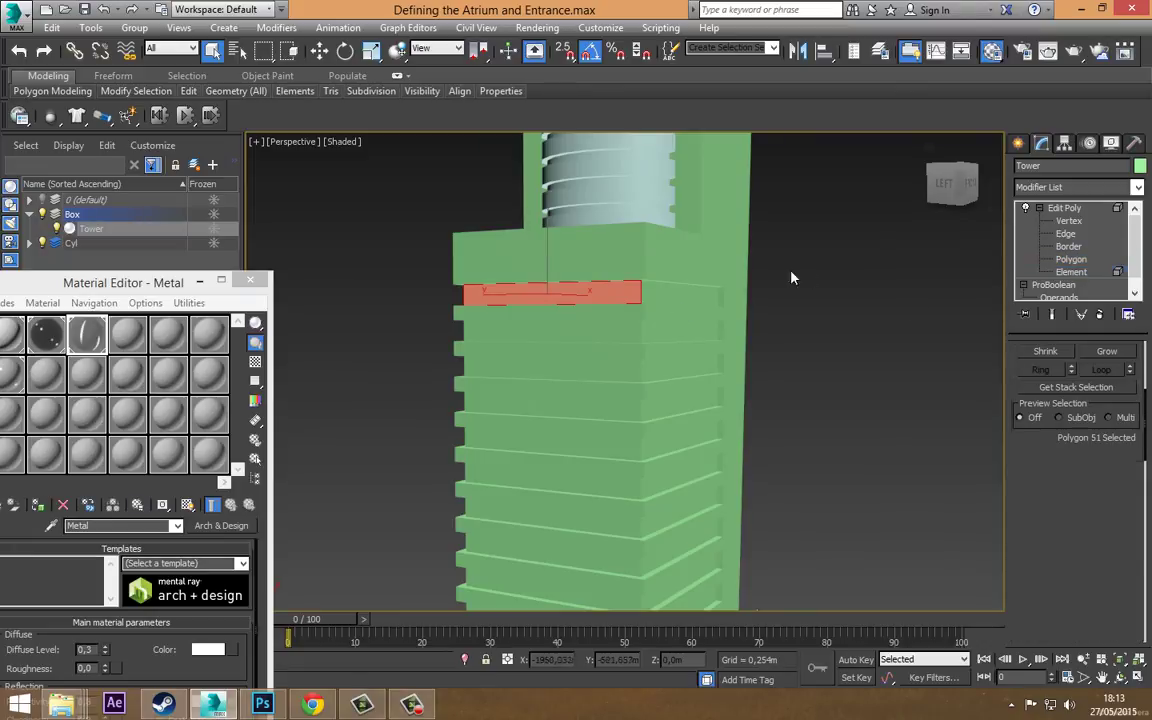
pyautogui.click(685, 306)
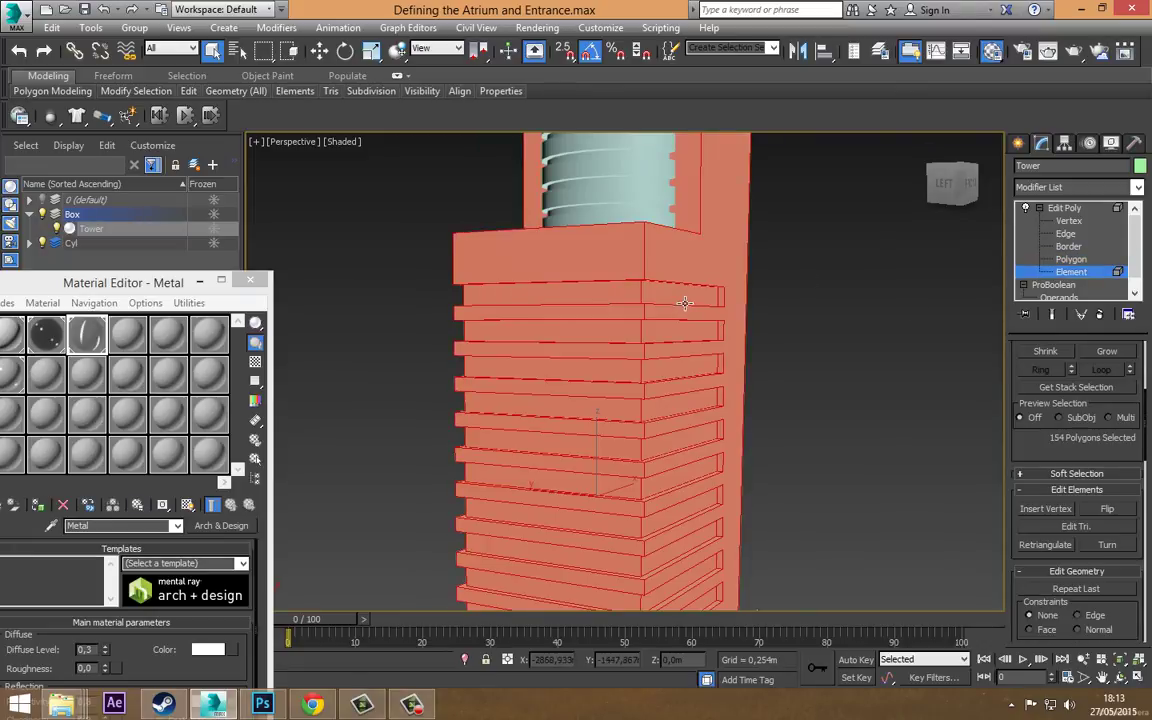
# - At Polygon level, pick slab polygon 51, then select every tower polygon with Ctrl+A
pyautogui.click(1071, 259)
pyautogui.moveTo(617, 313); pyautogui.dragTo(695, 313, button='middle')
pyautogui.click(697, 310)
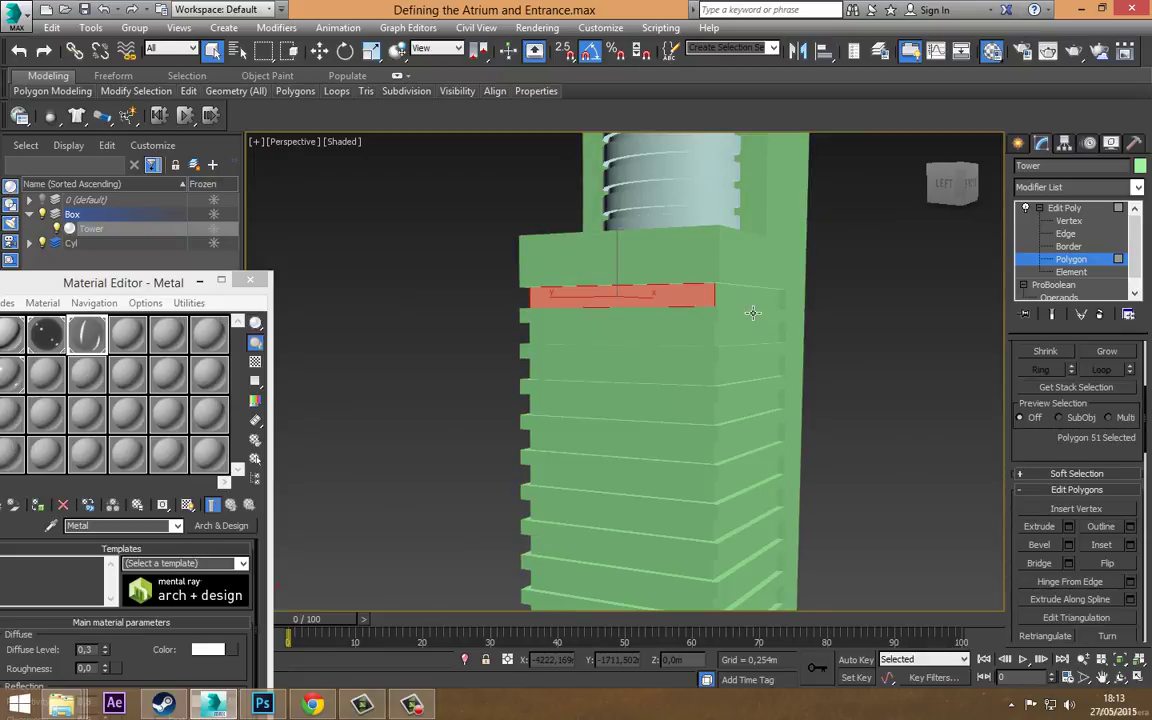
pyautogui.keyDown('alt'); pyautogui.moveTo(411, 224); pyautogui.dragTo(600, 353, button='middle'); pyautogui.keyUp('alt')
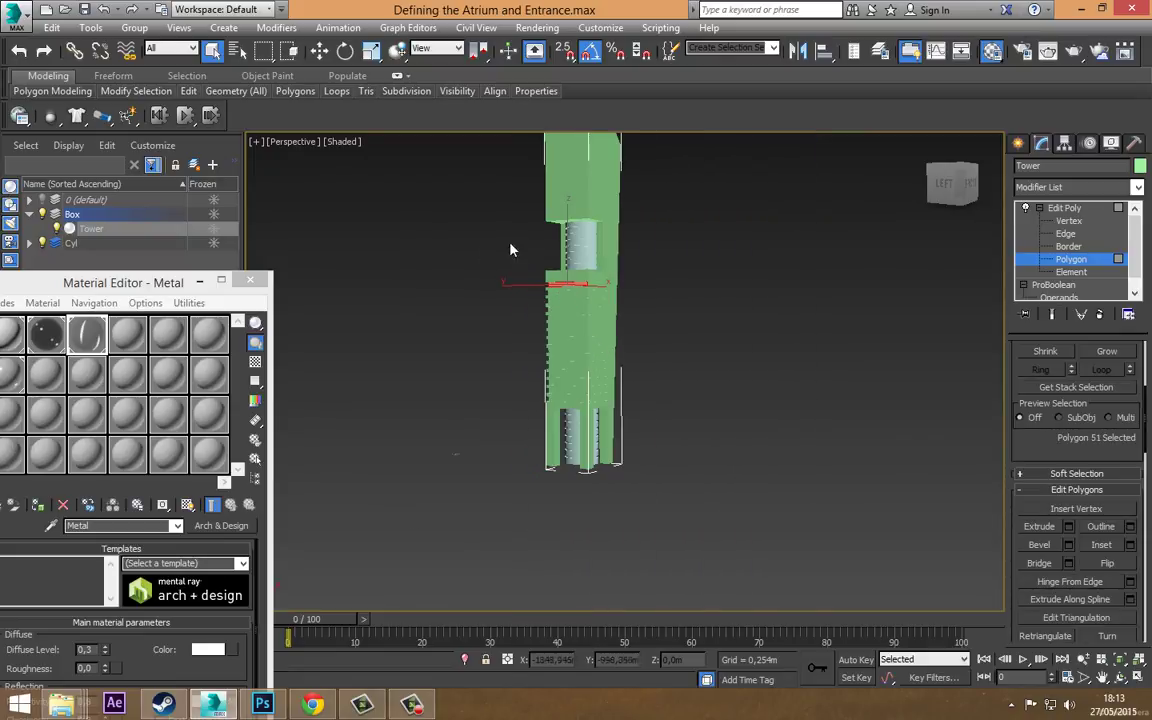
pyautogui.keyDown('alt'); pyautogui.moveTo(510, 249); pyautogui.dragTo(584, 363, button='middle'); pyautogui.keyUp('alt')
pyautogui.scroll(-3, 561, 271)
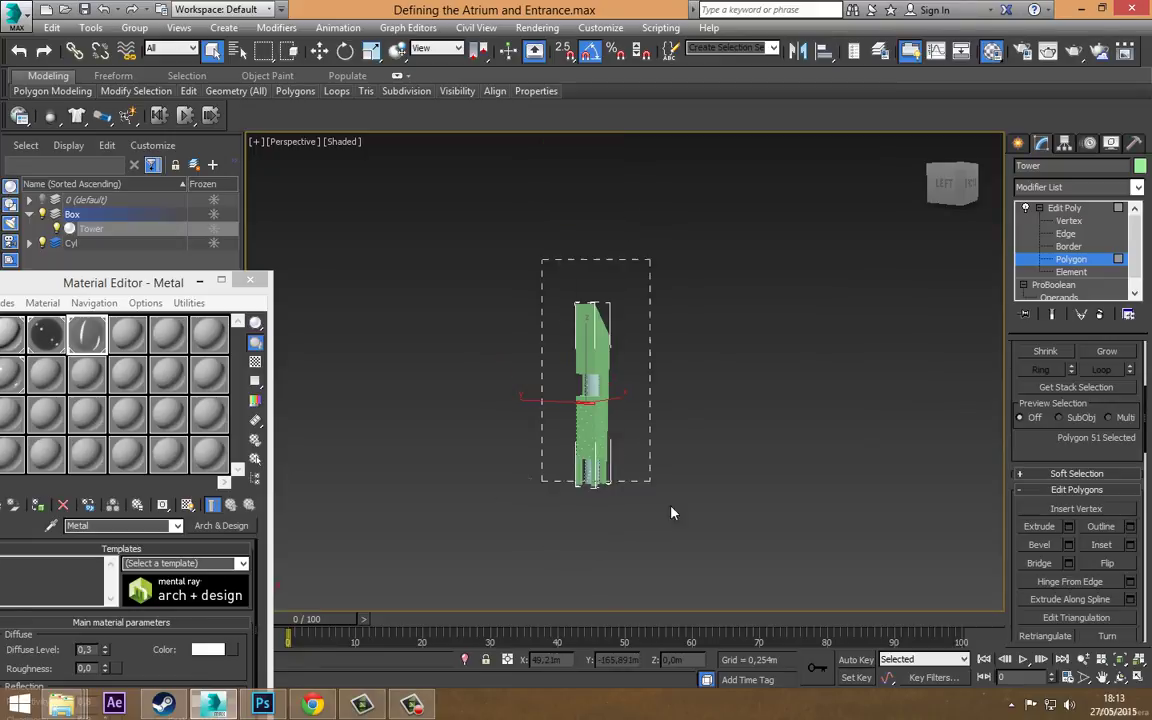
pyautogui.hotkey('ctrl', 'a')
pyautogui.scroll(5, 601, 390)
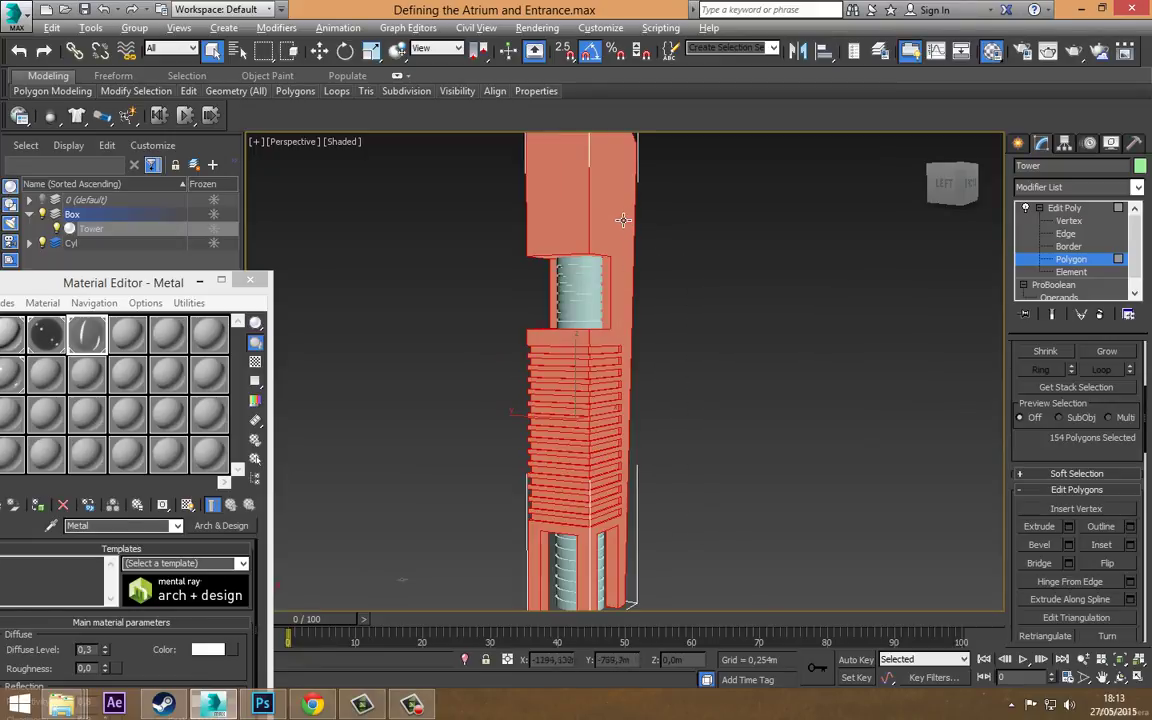
# - Deselect the tower's top and large front faces and its lower walls
pyautogui.keyDown('alt'); pyautogui.click(560, 221); pyautogui.keyUp('alt')
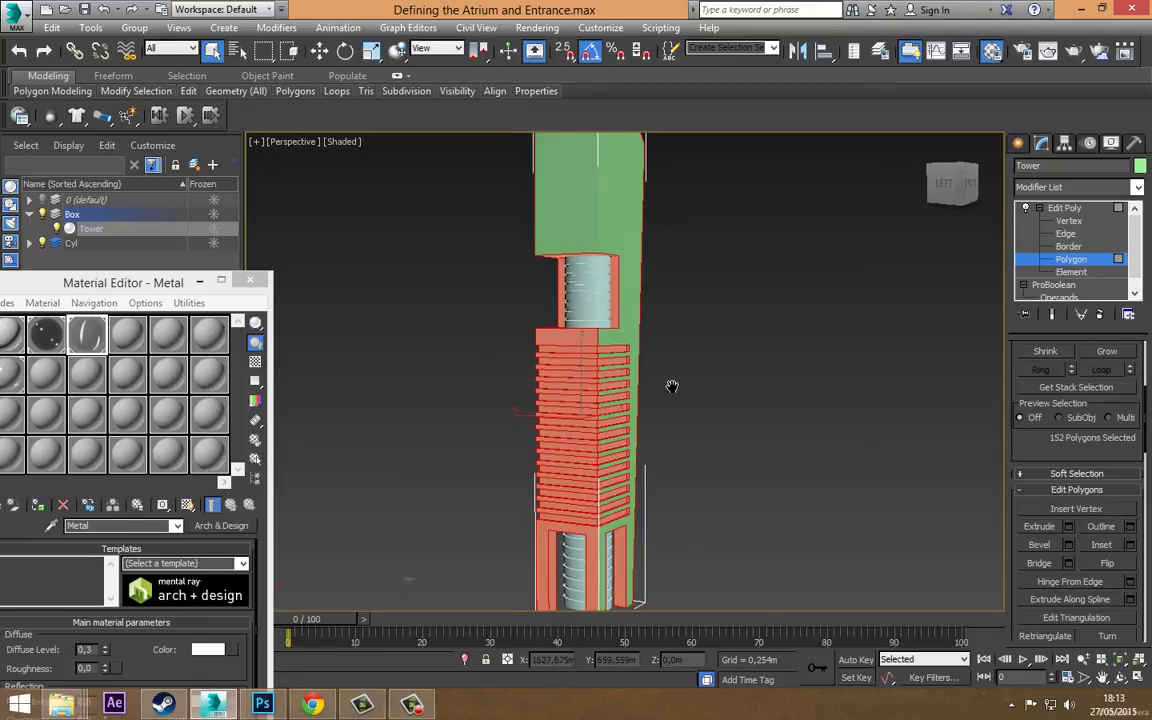
pyautogui.moveTo(673, 386); pyautogui.dragTo(711, 384, button='middle')
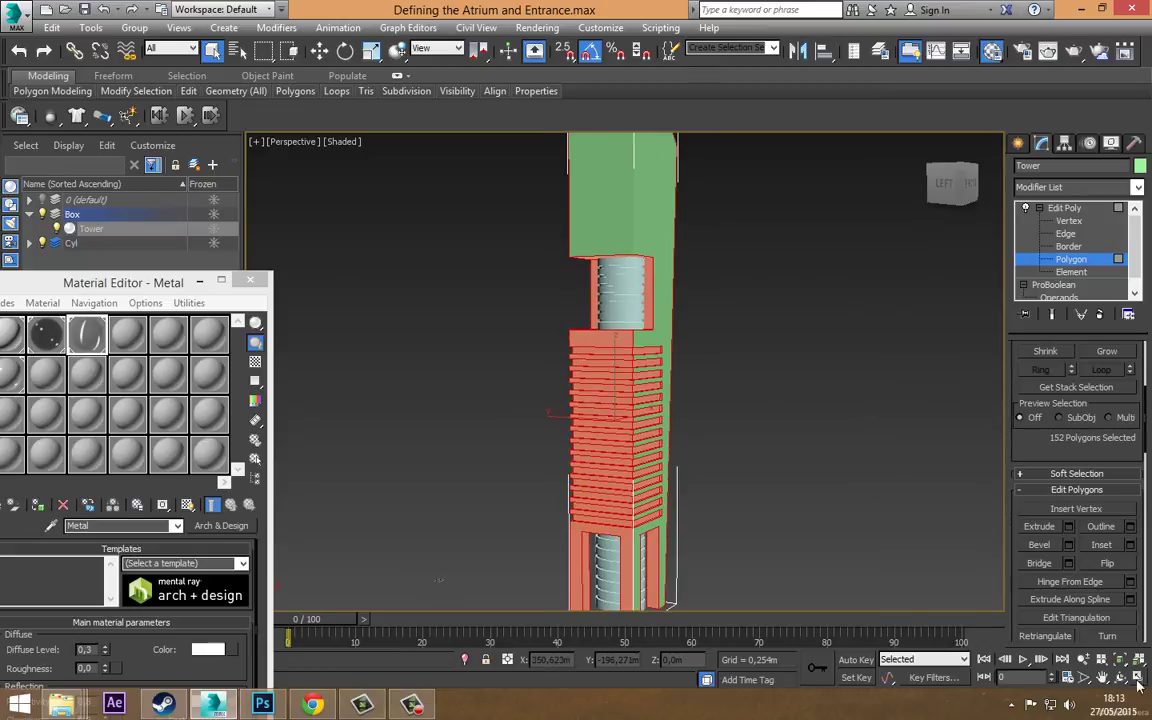
pyautogui.keyDown('alt'); pyautogui.moveTo(587, 444); pyautogui.dragTo(747, 446, button='middle'); pyautogui.keyUp('alt')
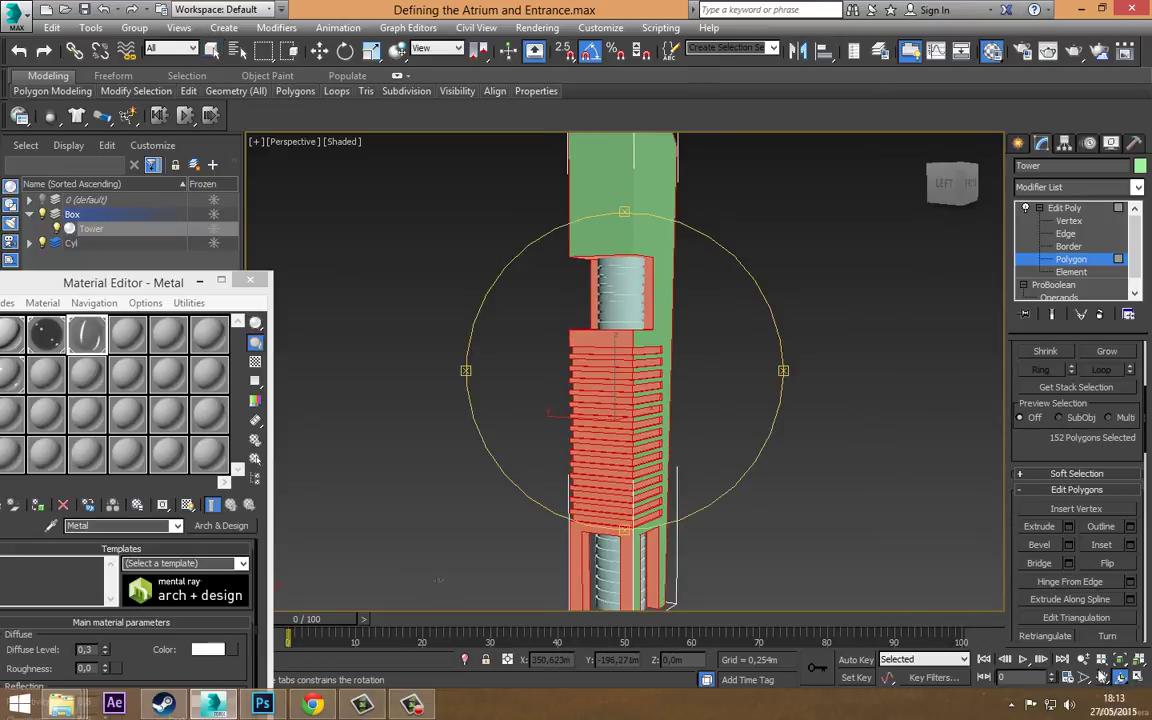
pyautogui.keyDown('alt'); pyautogui.click(530, 218); pyautogui.keyUp('alt')
pyautogui.moveTo(552, 404)
pyautogui.mouseDown(button='middle')
pyautogui.moveTo(501, 362)
pyautogui.moveTo(612, 347)
pyautogui.mouseUp(button='middle')
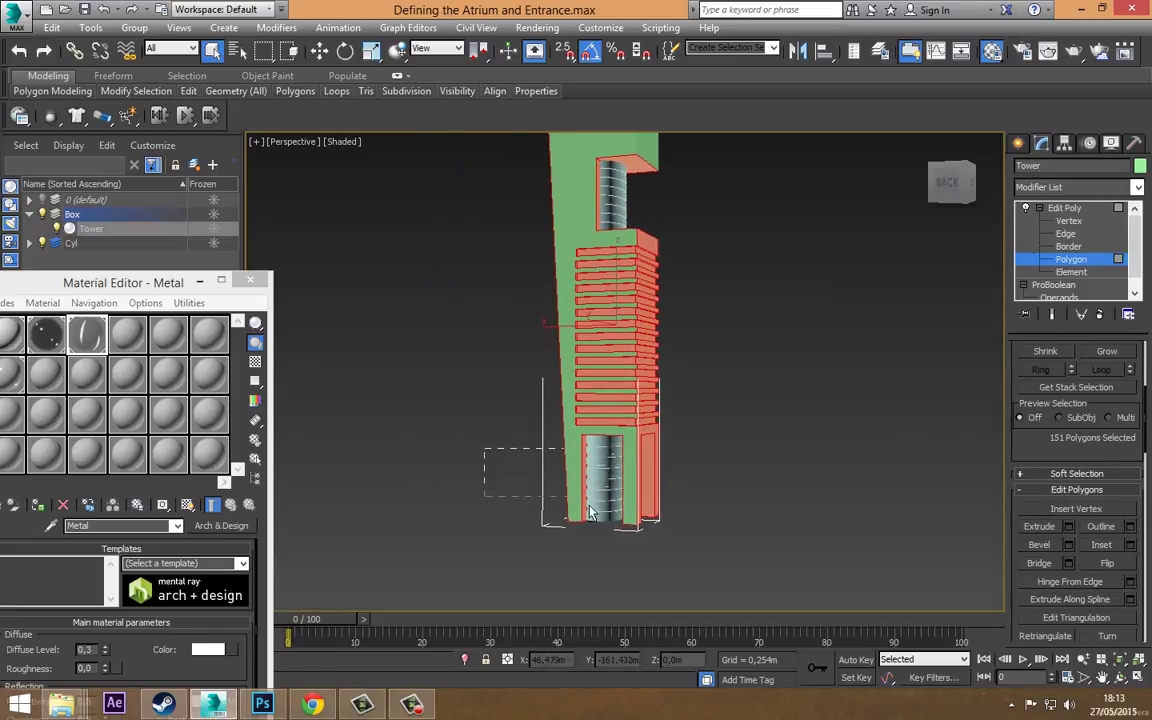
pyautogui.keyDown('alt'); pyautogui.moveTo(590, 513); pyautogui.dragTo(800, 580); pyautogui.keyUp('alt')
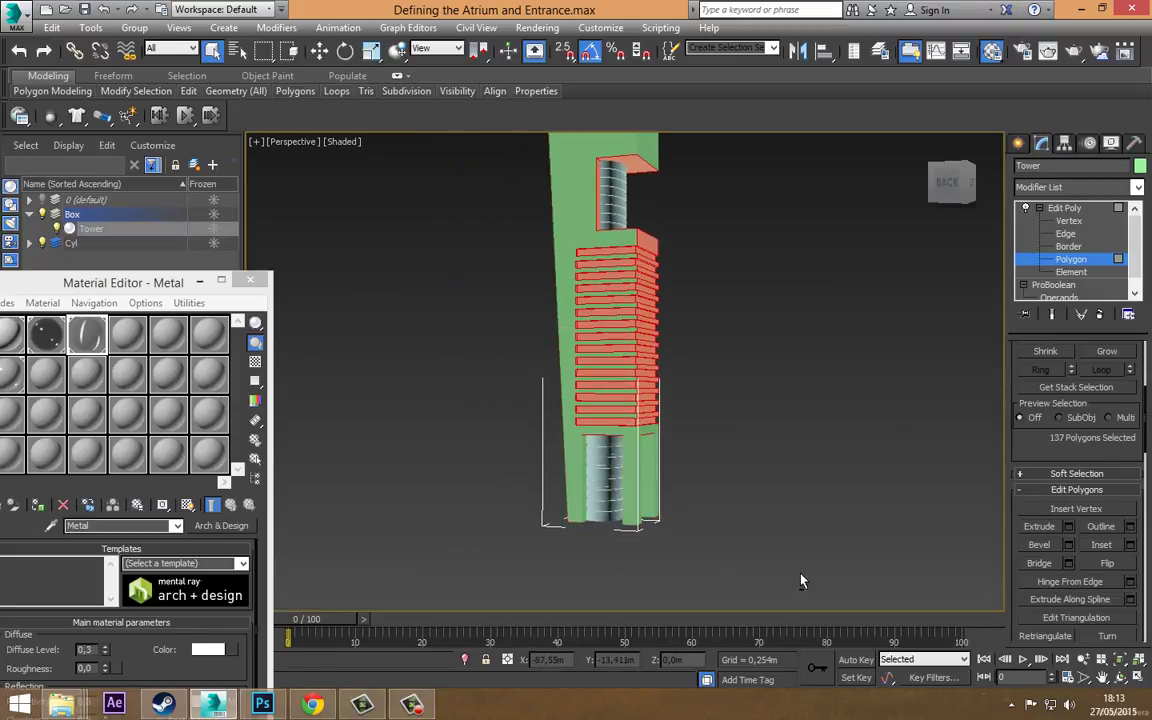
# - Remove the upper window faces from the selection, leaving the 133 slab polygons
pyautogui.click(1120, 677)
pyautogui.moveTo(860, 514)
pyautogui.mouseDown()
pyautogui.moveTo(628, 432)
pyautogui.moveTo(535, 453)
pyautogui.moveTo(689, 391)
pyautogui.moveTo(645, 427)
pyautogui.moveTo(702, 406)
pyautogui.moveTo(668, 404)
pyautogui.mouseUp()
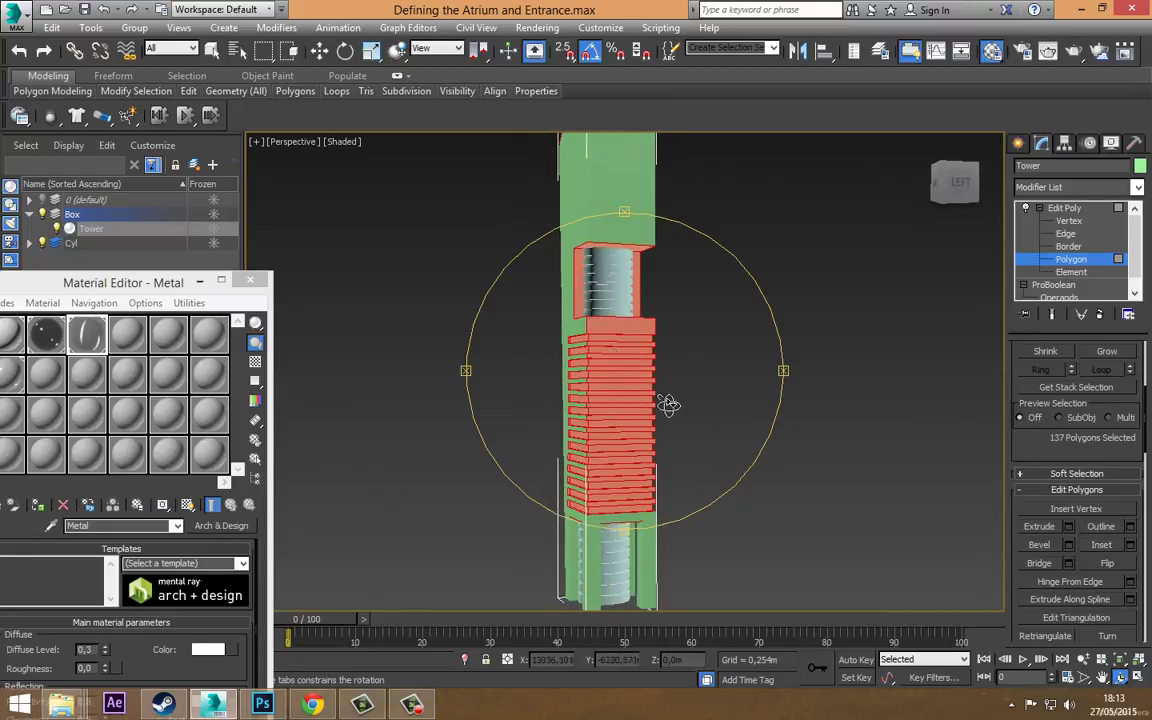
pyautogui.press('Escape')
pyautogui.moveTo(475, 210)
pyautogui.mouseDown()
pyautogui.moveTo(771, 346)
pyautogui.moveTo(782, 334)
pyautogui.mouseUp()
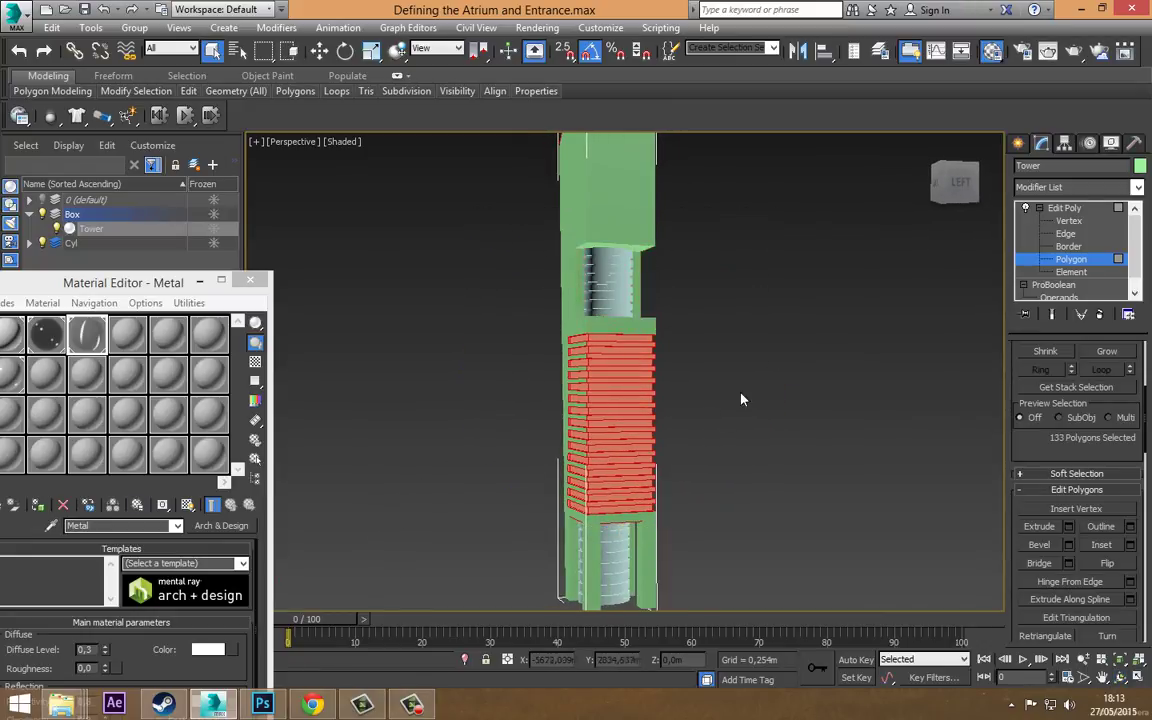
pyautogui.moveTo(743, 398); pyautogui.dragTo(571, 419, button='middle')
pyautogui.click(1120, 677)
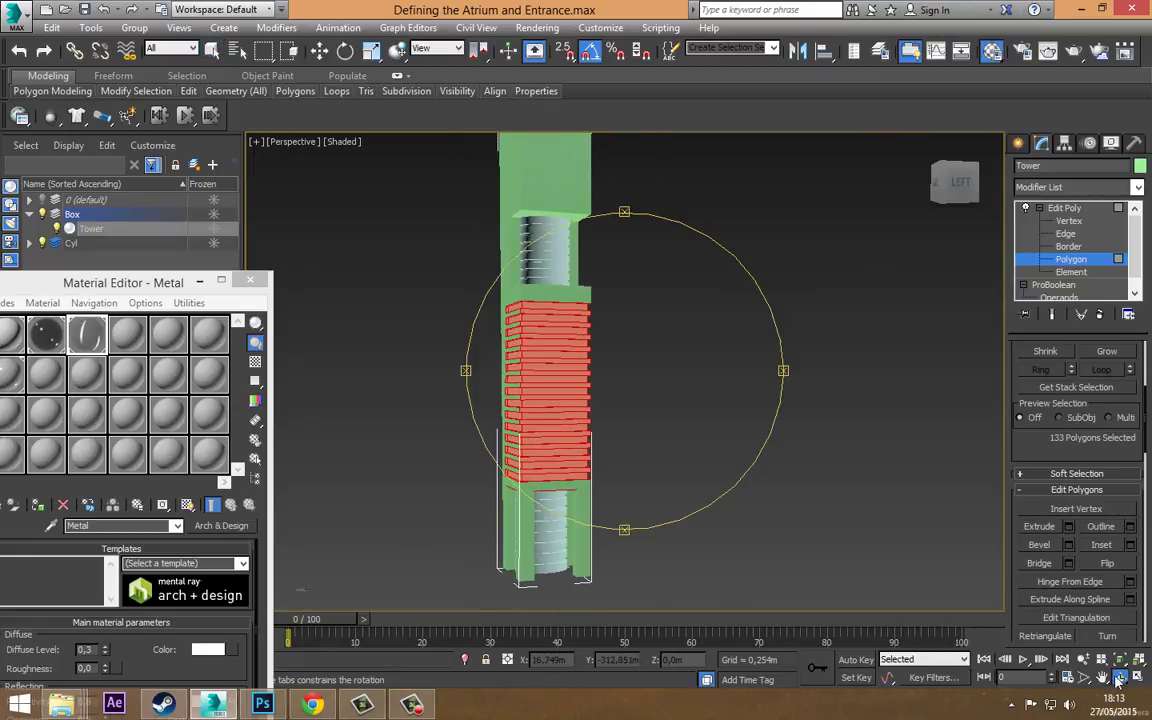
pyautogui.moveTo(563, 416)
pyautogui.mouseDown()
pyautogui.moveTo(419, 419)
pyautogui.moveTo(371, 441)
pyautogui.moveTo(398, 463)
pyautogui.moveTo(640, 427)
pyautogui.moveTo(620, 412)
pyautogui.moveTo(599, 419)
pyautogui.mouseUp()
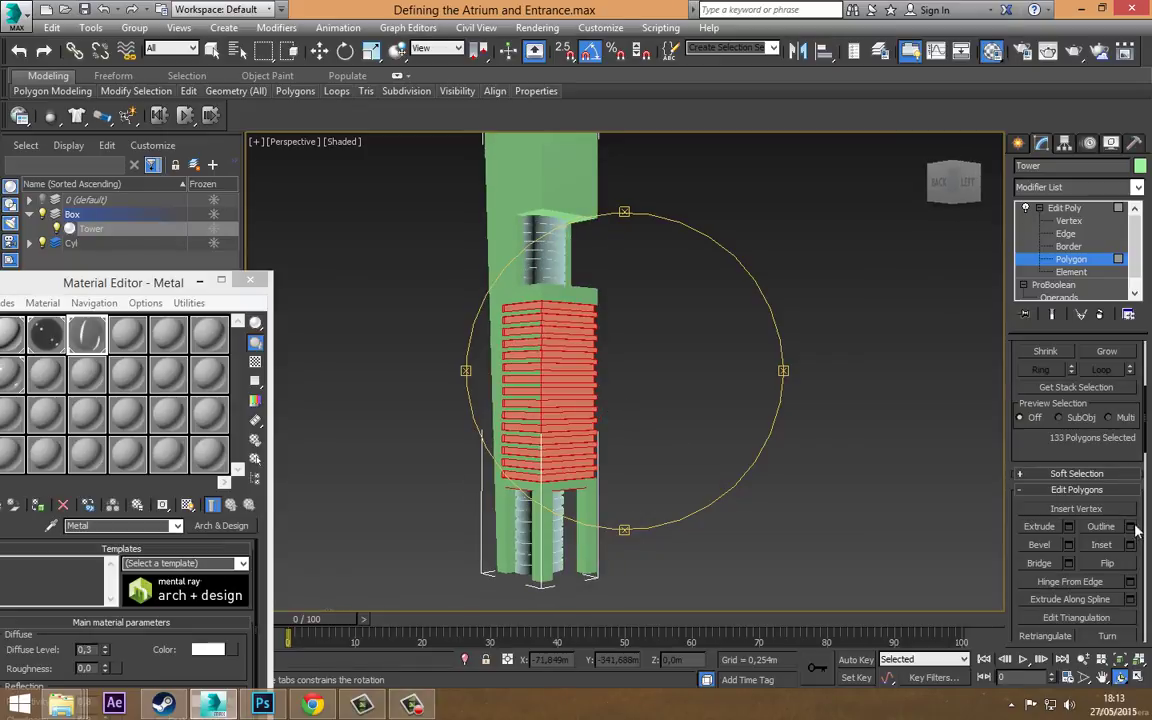
pyautogui.scroll(-3, 1140, 560)
# - Give the selected floor-slab polygons material ID 2
pyautogui.scroll(-3, 1110, 575)
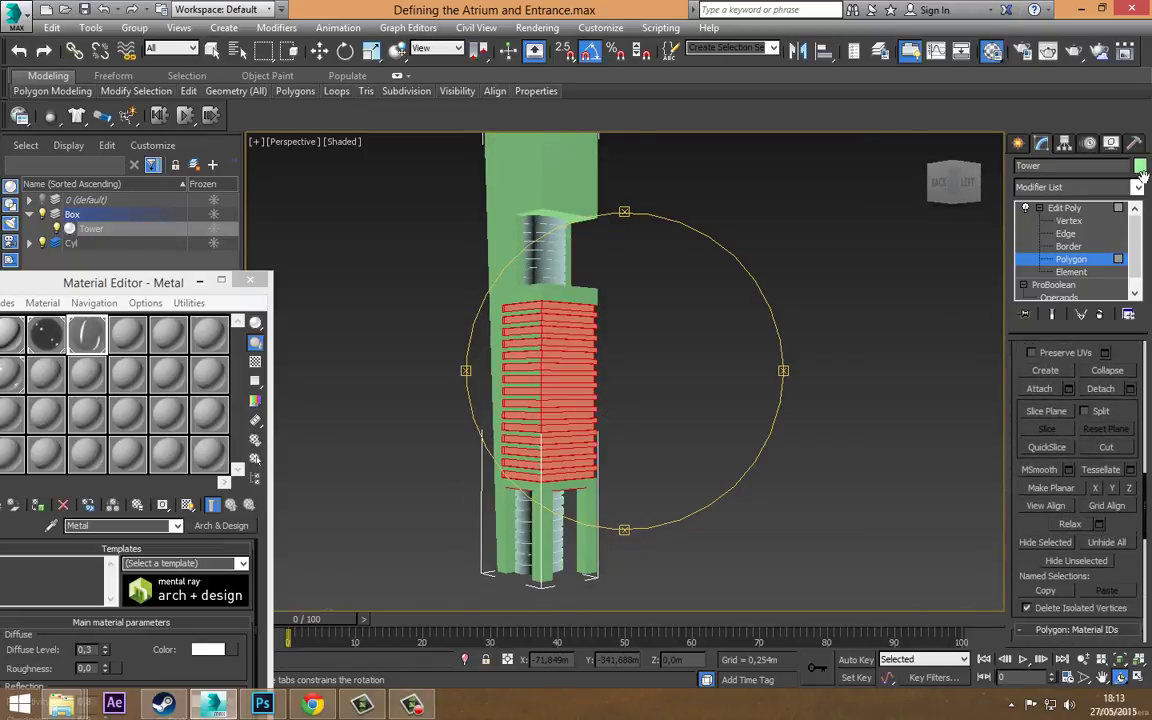
pyautogui.scroll(-3, 1085, 590)
pyautogui.doubleClick(1100, 612)
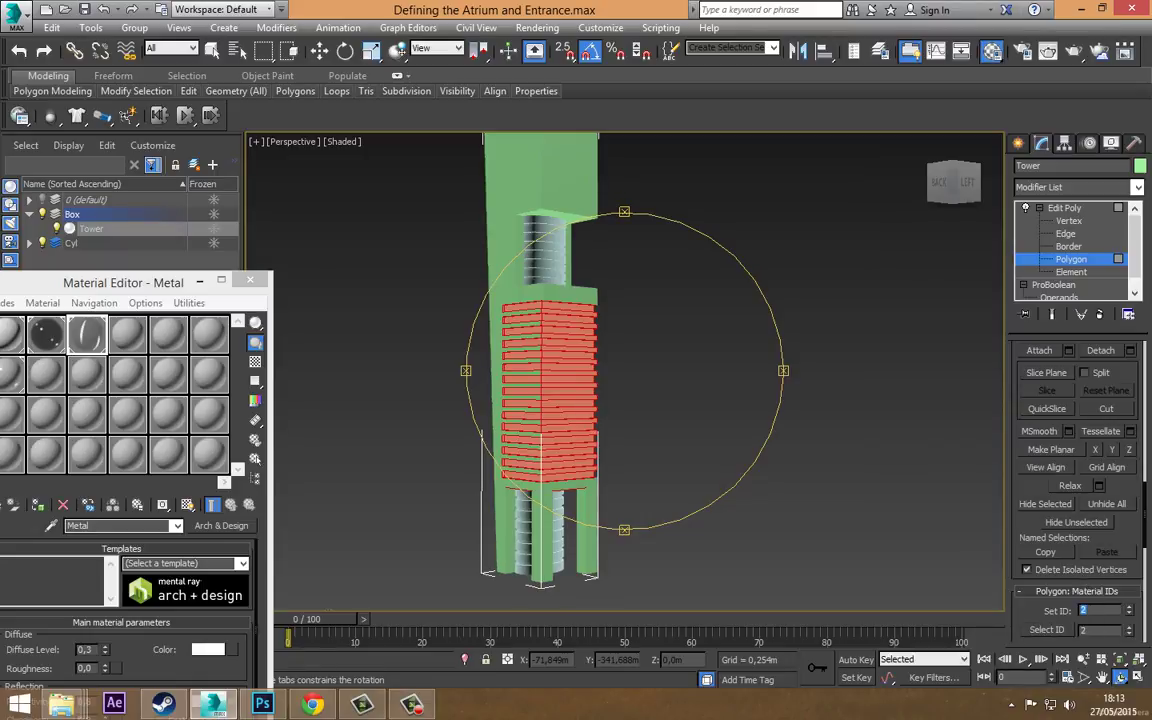
pyautogui.moveTo(638, 406)
pyautogui.mouseDown()
pyautogui.moveTo(560, 390)
pyautogui.moveTo(458, 398)
pyautogui.moveTo(608, 397)
pyautogui.moveTo(606, 424)
pyautogui.mouseUp()
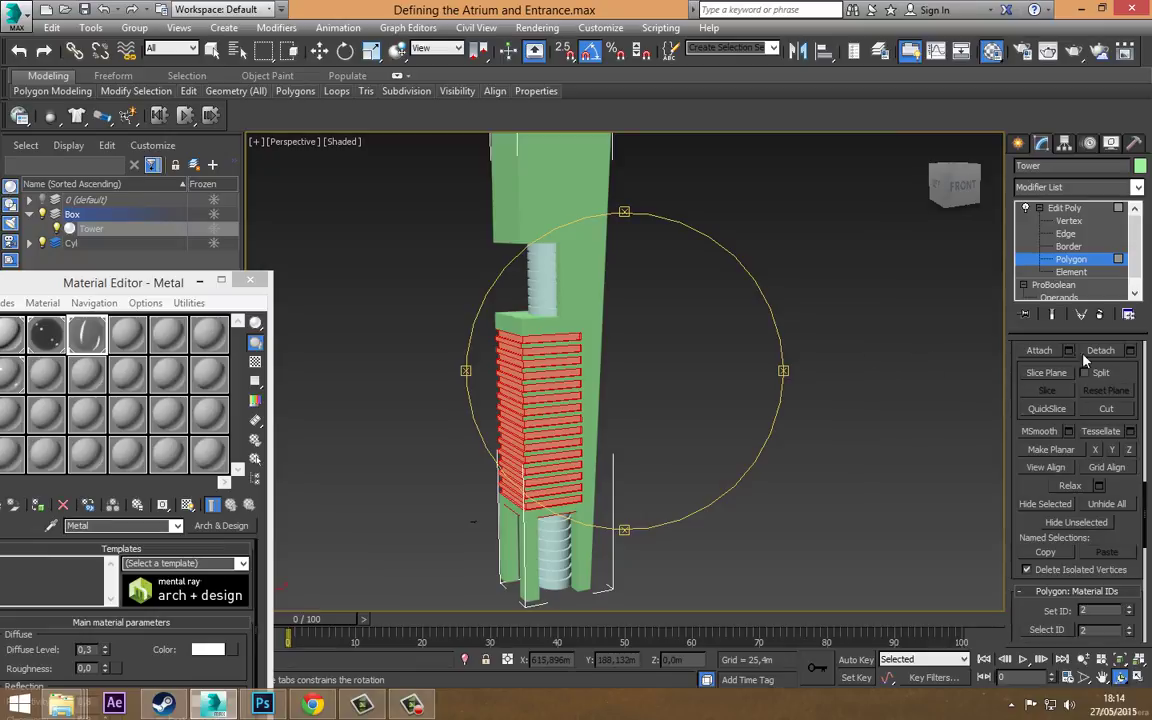
pyautogui.click(1072, 260)
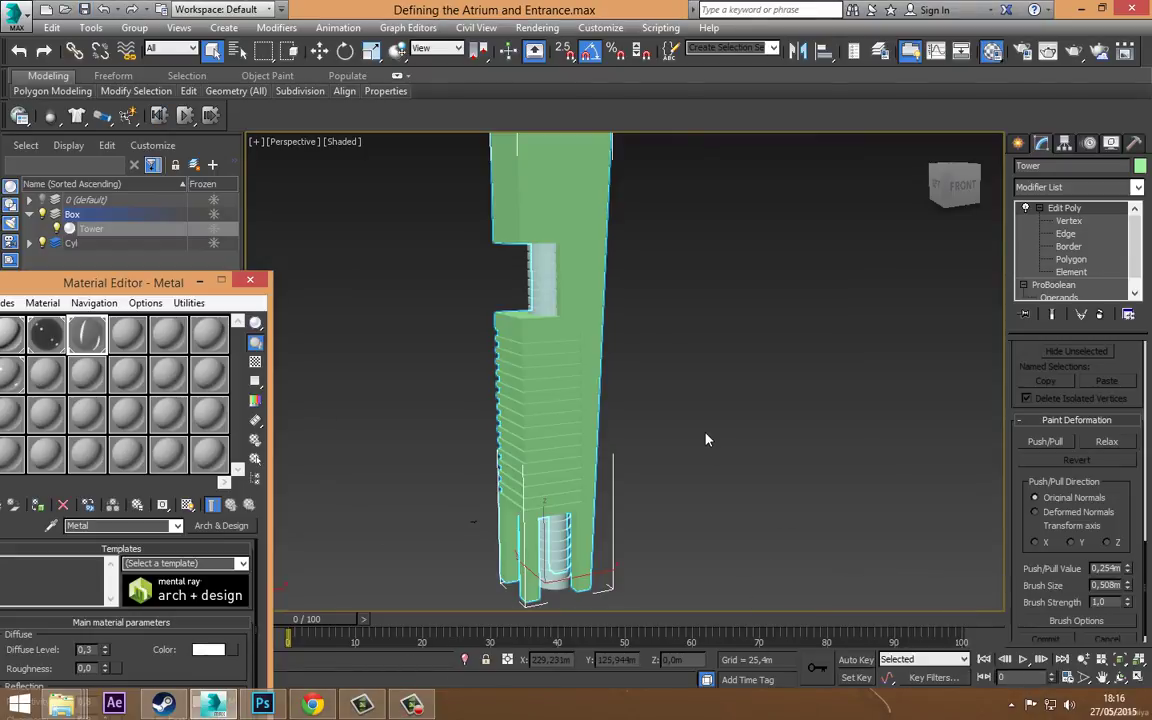
# - Select the tower's frame polygons and assign them material ID 1
pyautogui.moveTo(558, 309)
pyautogui.mouseDown(button='middle')
pyautogui.moveTo(616, 421)
pyautogui.moveTo(612, 327)
pyautogui.mouseUp(button='middle')
pyautogui.keyDown('alt'); pyautogui.moveTo(669, 483); pyautogui.dragTo(683, 492, button='middle'); pyautogui.keyUp('alt')
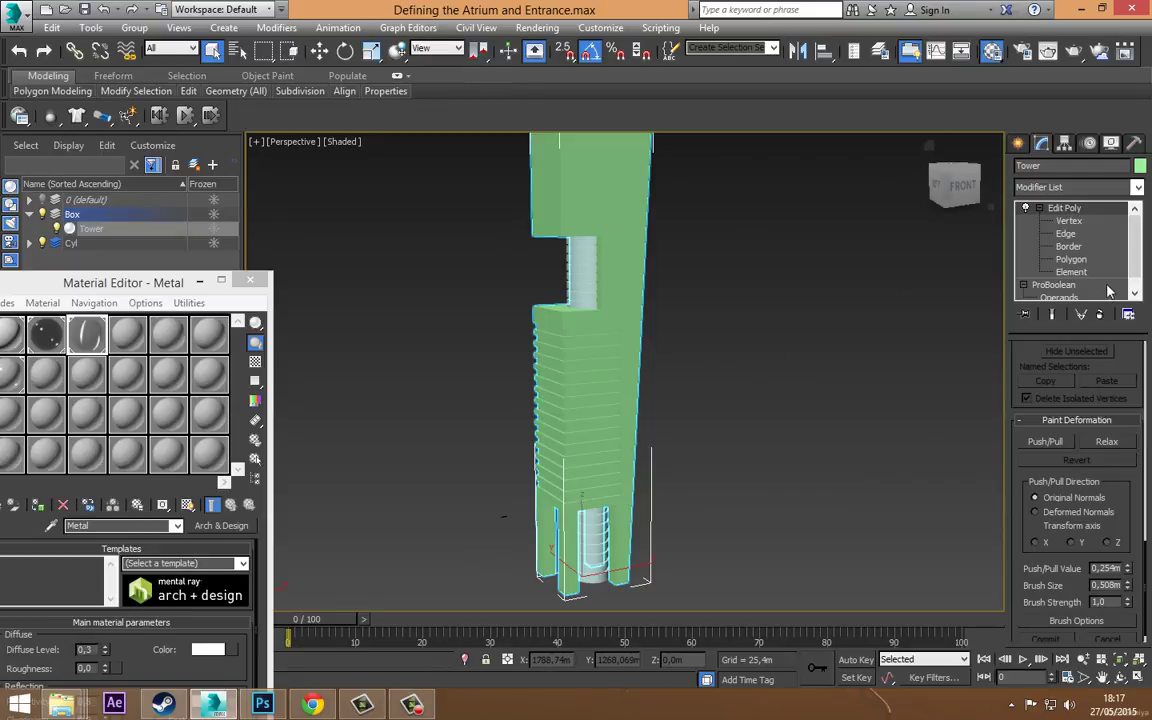
pyautogui.click(1071, 259)
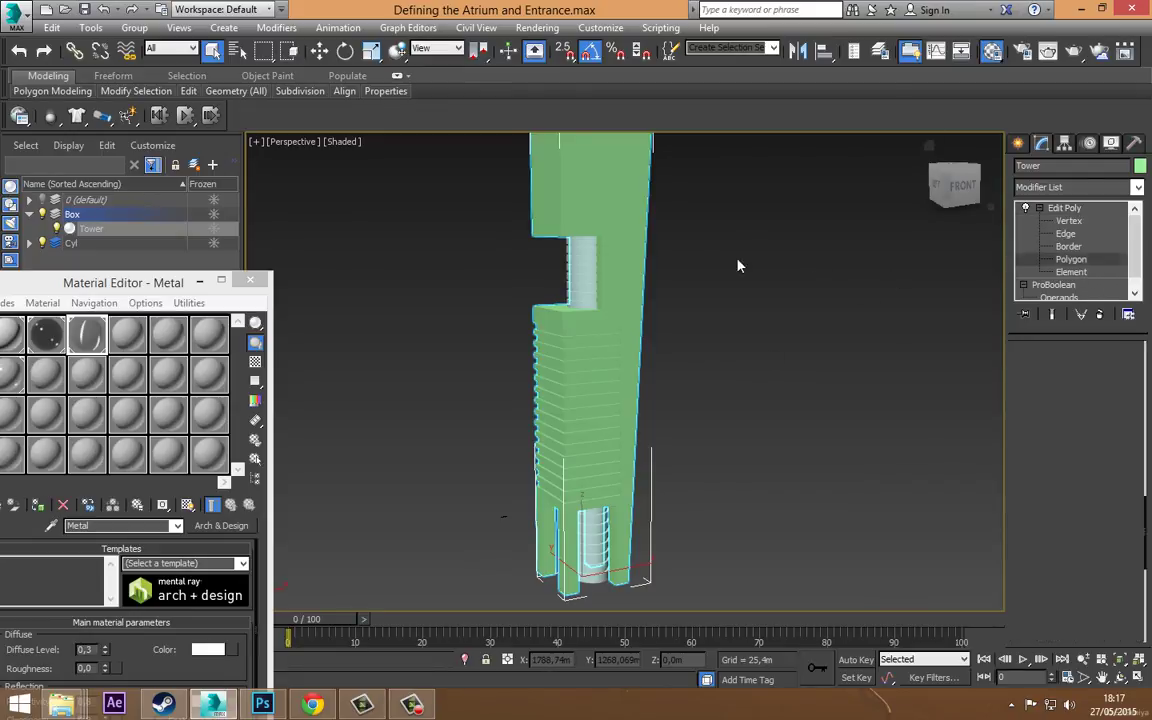
pyautogui.click(630, 213)
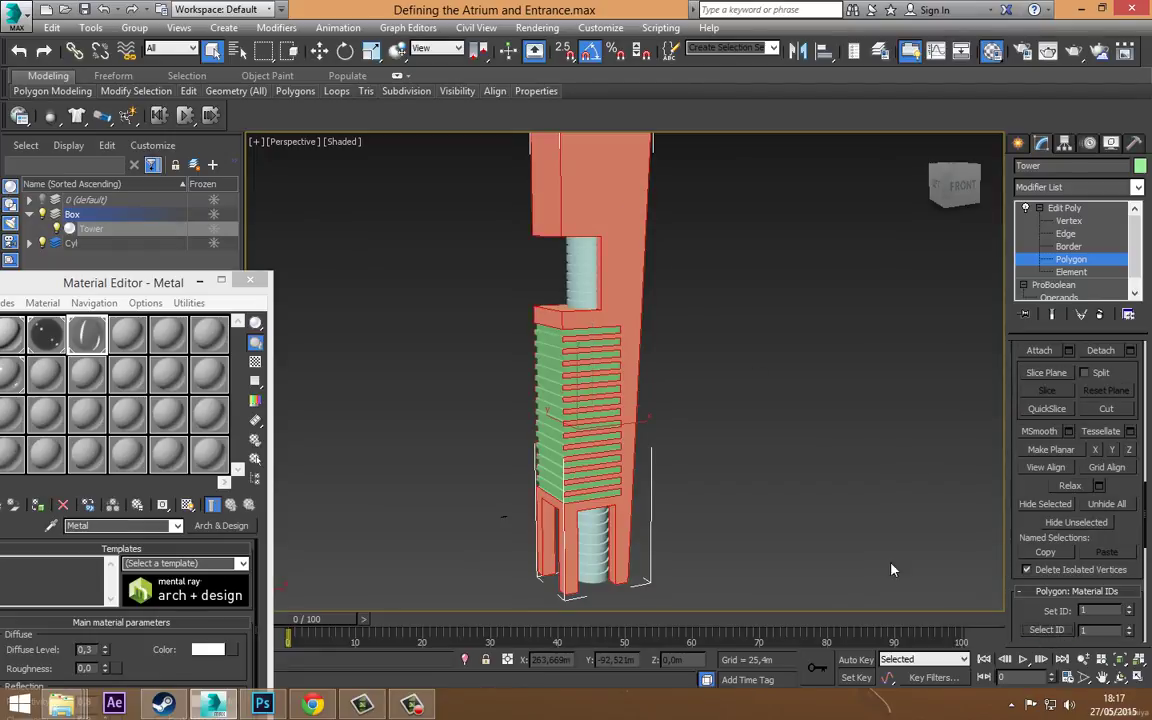
pyautogui.keyDown('alt'); pyautogui.moveTo(801, 505); pyautogui.dragTo(770, 536, button='middle'); pyautogui.keyUp('alt')
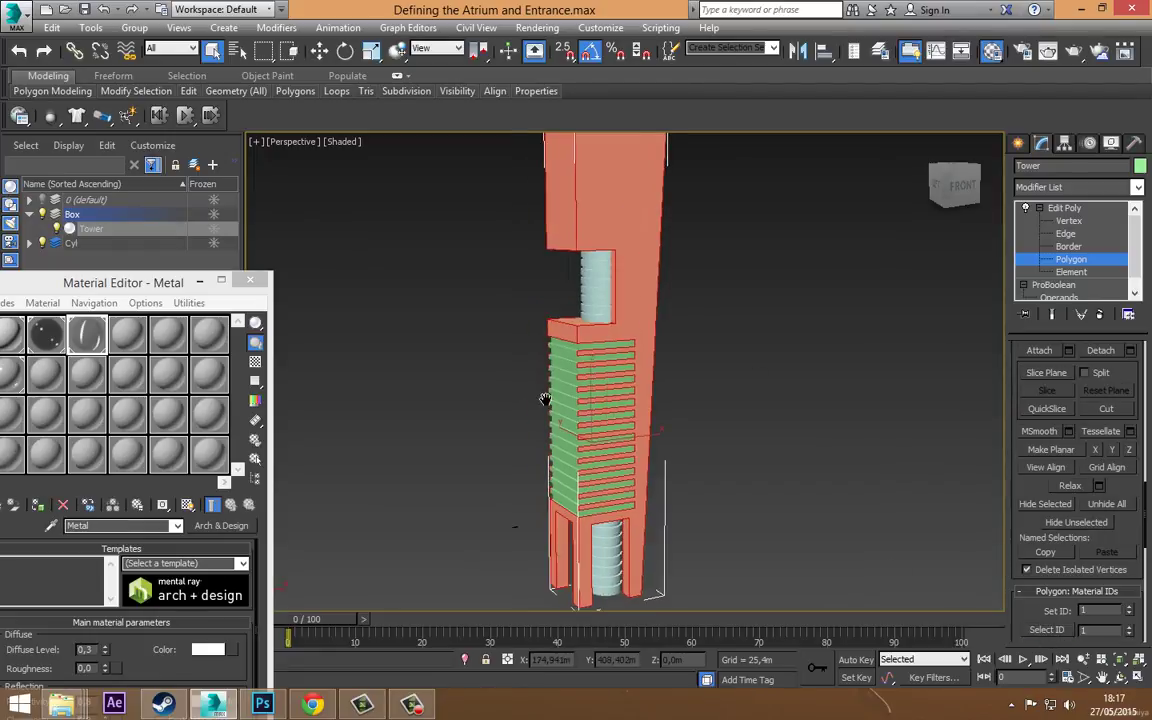
pyautogui.click(1120, 677)
pyautogui.moveTo(599, 442)
pyautogui.mouseDown()
pyautogui.moveTo(684, 398)
pyautogui.moveTo(798, 397)
pyautogui.moveTo(725, 437)
pyautogui.moveTo(750, 400)
pyautogui.moveTo(828, 401)
pyautogui.mouseUp()
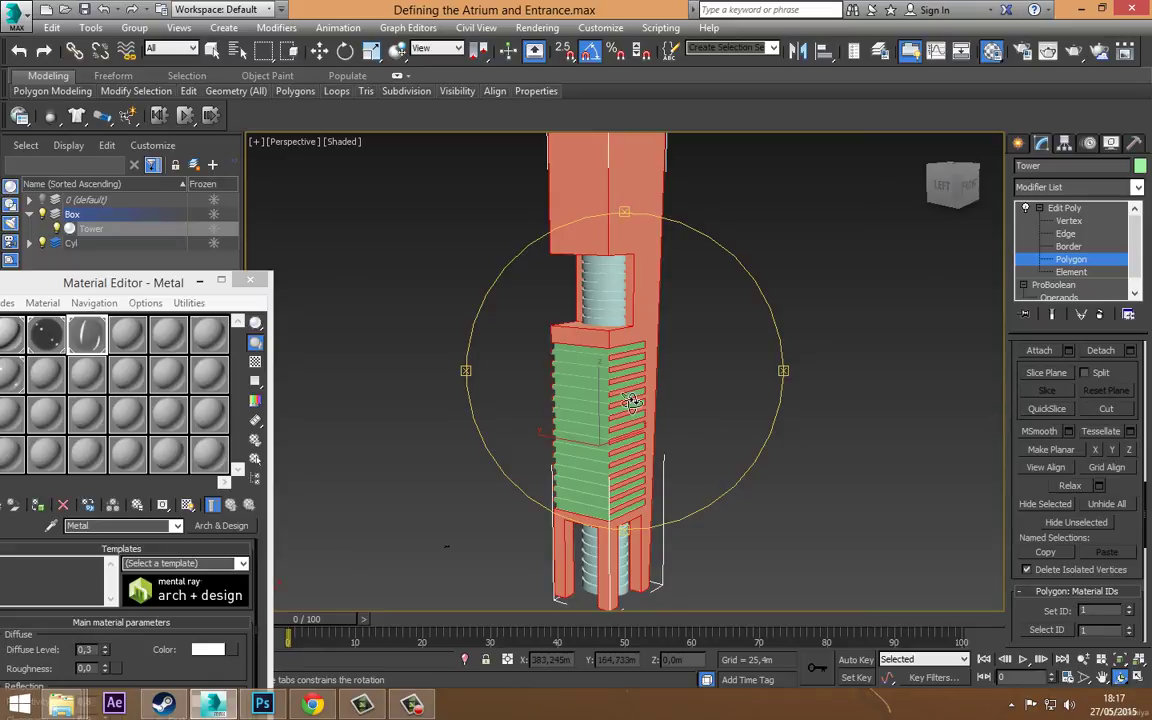
pyautogui.moveTo(632, 405); pyautogui.dragTo(711, 415)
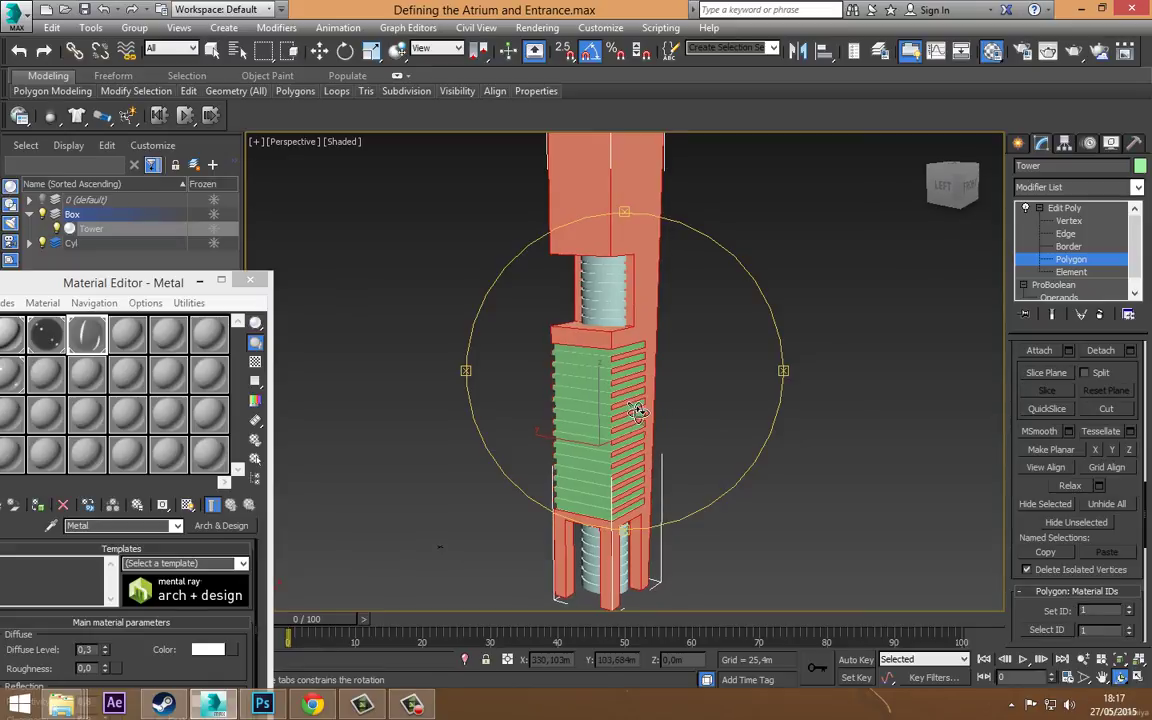
pyautogui.click(1071, 259)
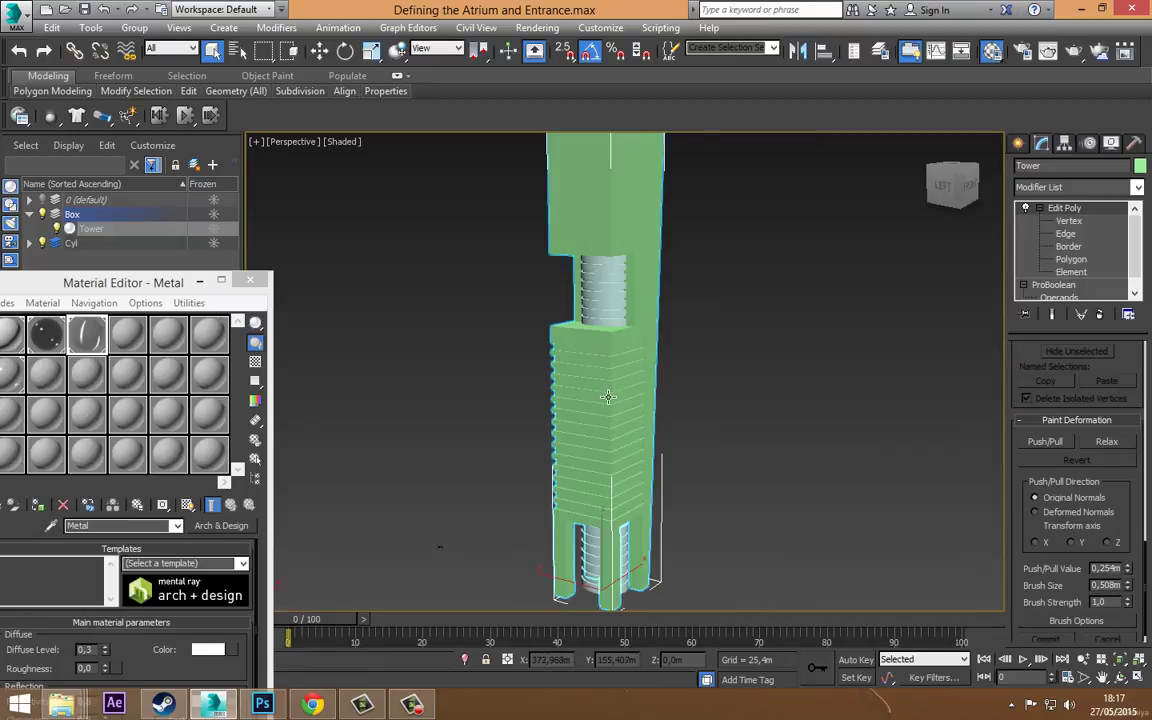
# - Use Select ID 2 to confirm the slab polygons, then exit Polygon level
pyautogui.click(1071, 259)
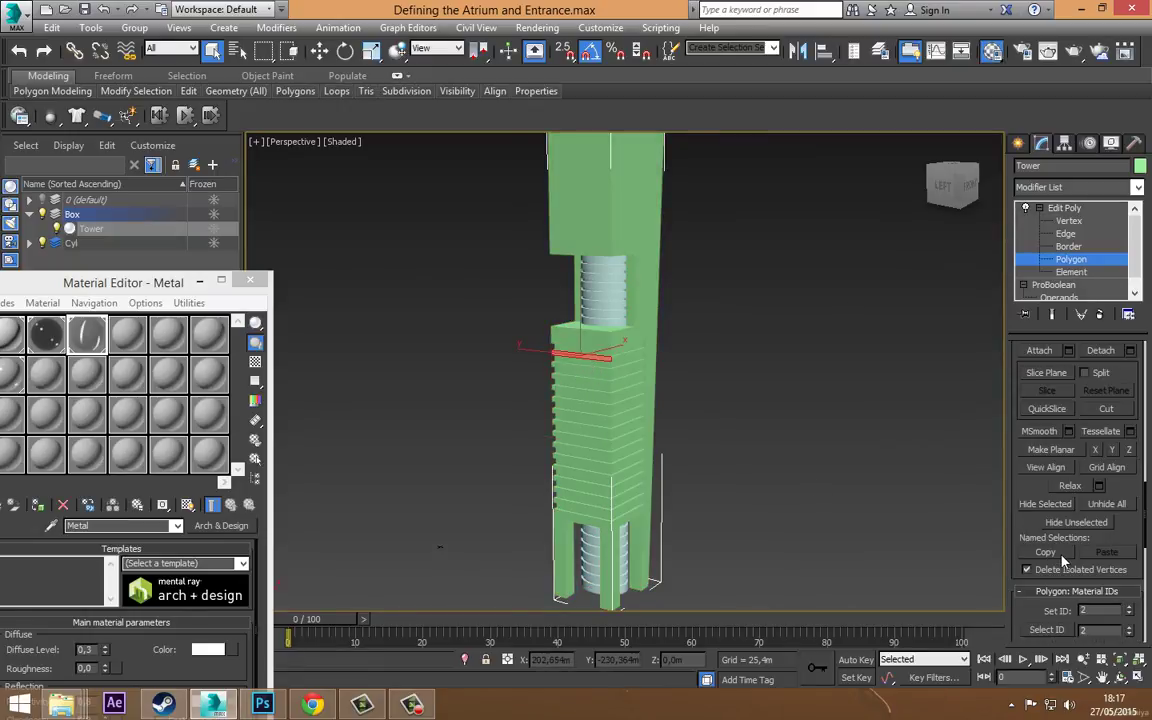
pyautogui.click(1047, 630)
pyautogui.moveTo(577, 418)
pyautogui.mouseDown(button='middle')
pyautogui.moveTo(569, 425)
pyautogui.moveTo(597, 452)
pyautogui.mouseUp(button='middle')
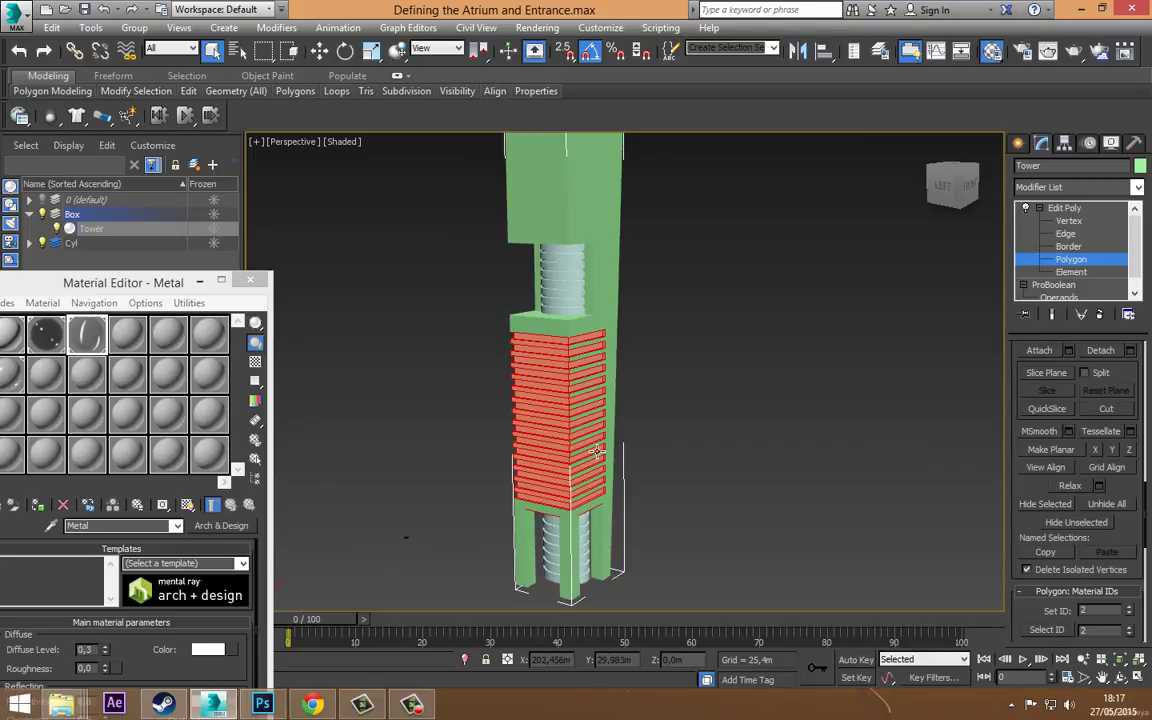
pyautogui.click(1078, 260)
pyautogui.moveTo(622, 411); pyautogui.dragTo(653, 442, button='middle')
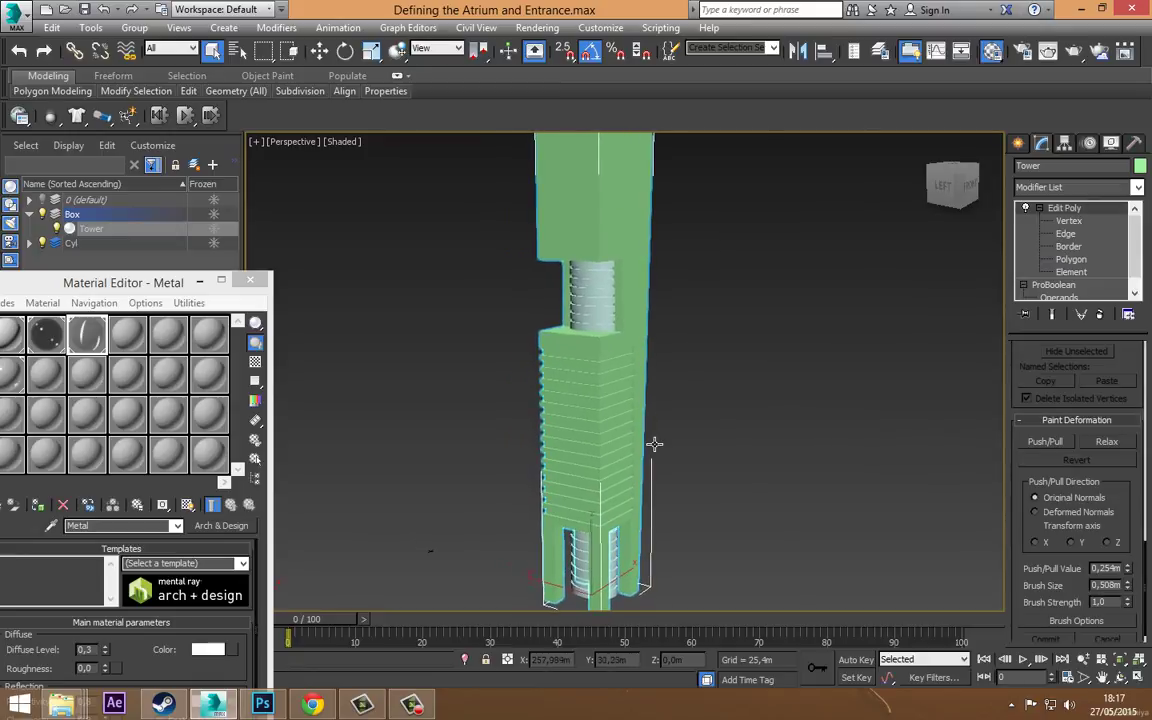
# - Select both cylinders and hide the Box layer so only the cylinders show
pyautogui.click(592, 296)
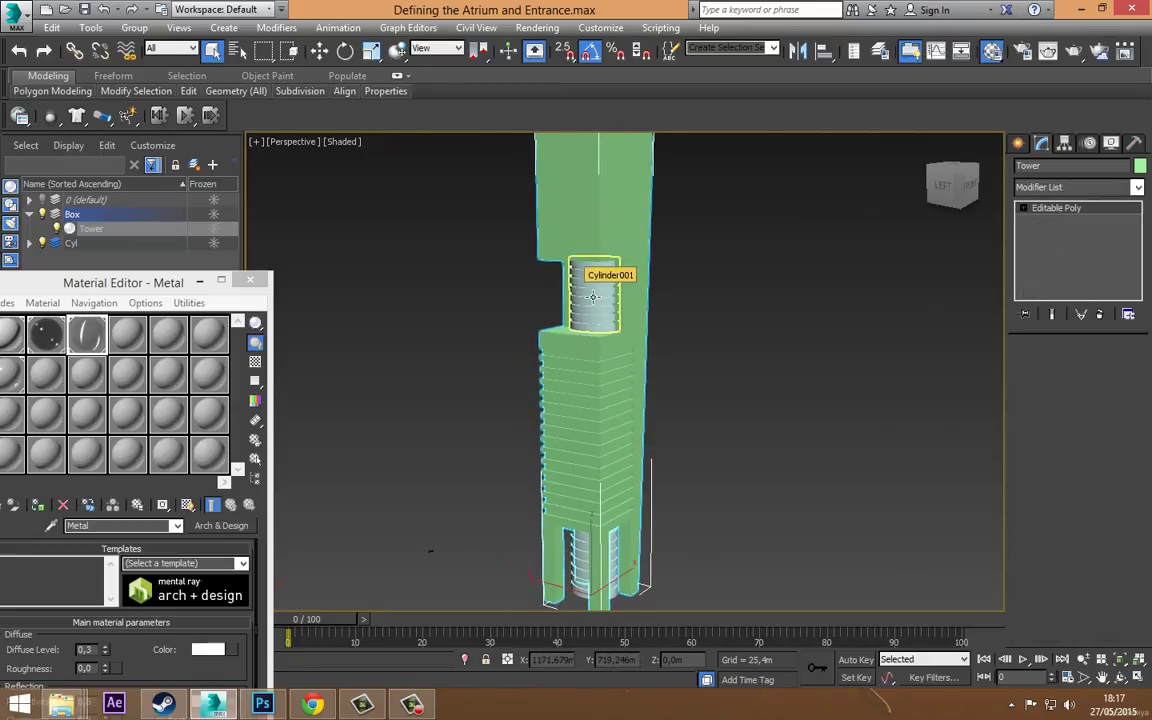
pyautogui.keyDown('ctrl'); pyautogui.click(590, 571); pyautogui.keyUp('ctrl')
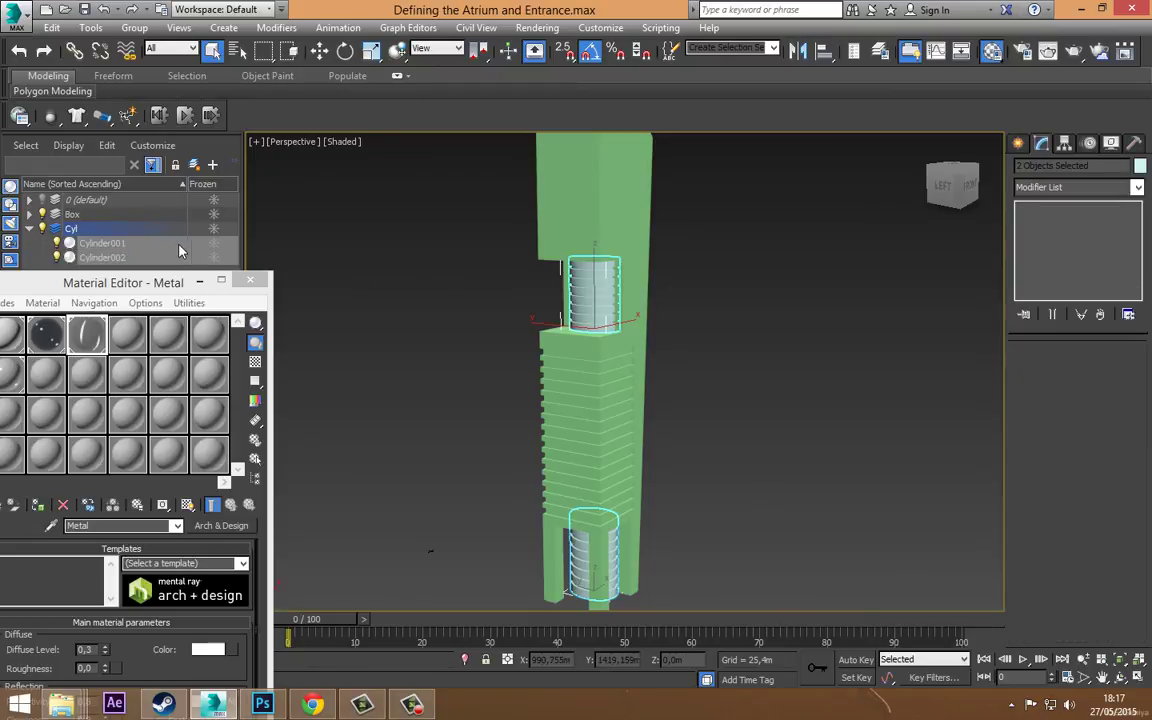
pyautogui.moveTo(130, 287); pyautogui.dragTo(126, 398)
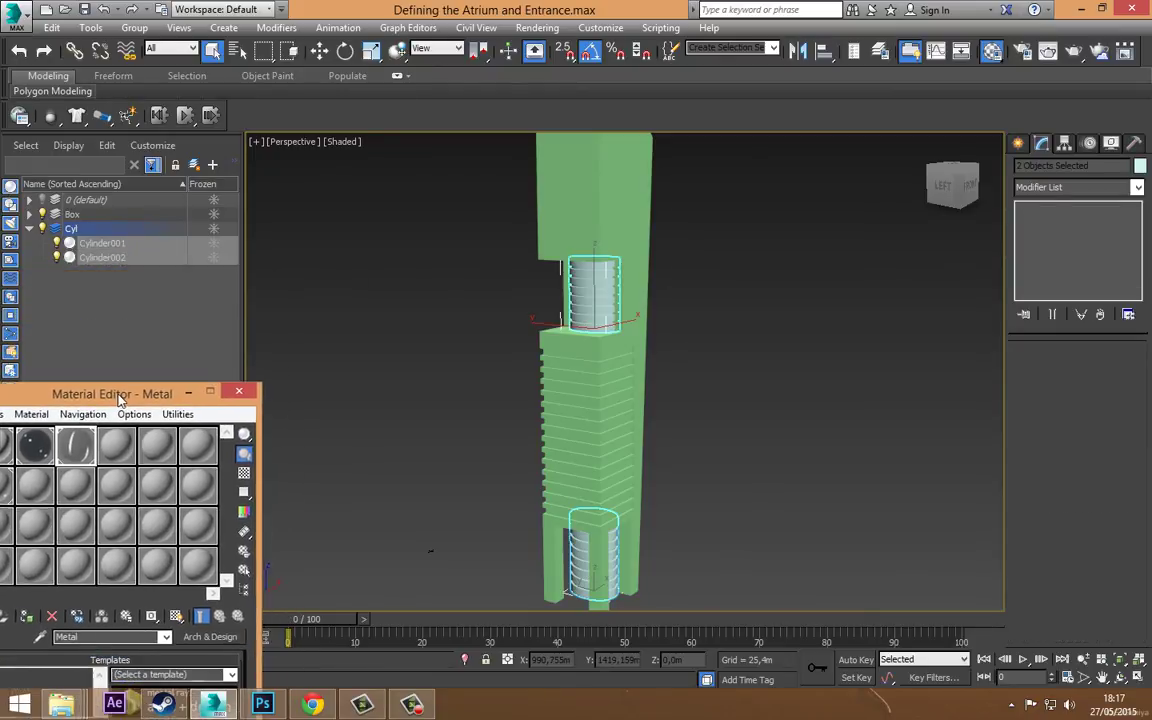
pyautogui.click(44, 215)
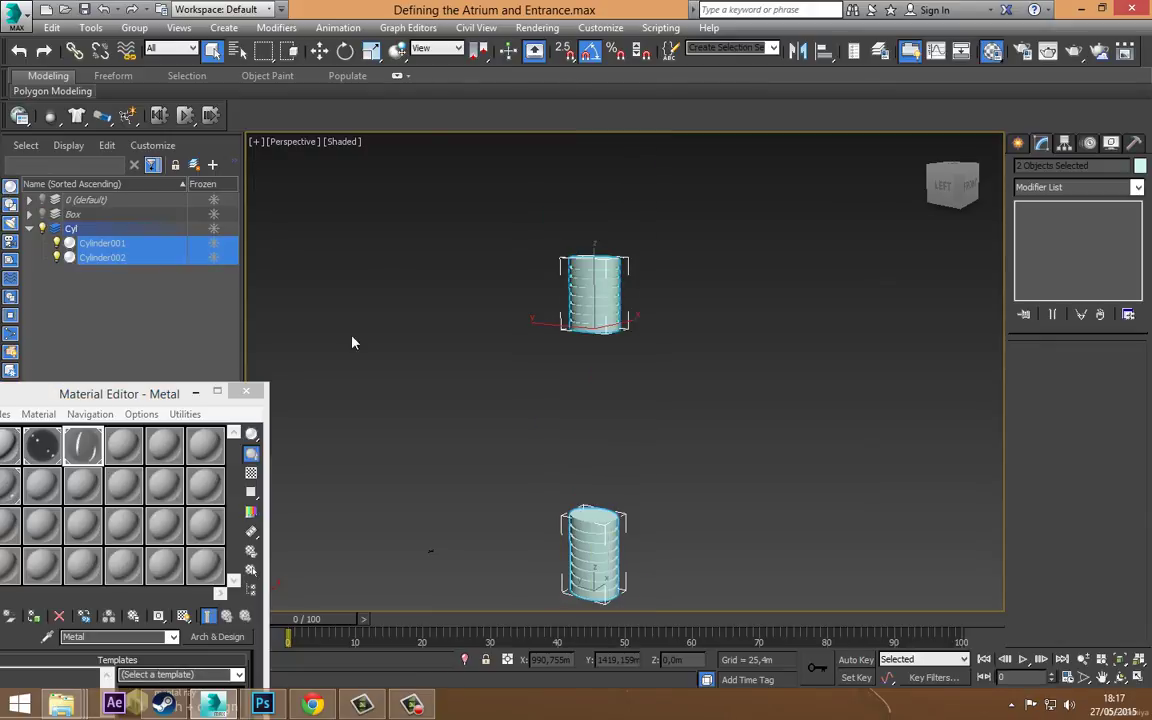
pyautogui.scroll(5, 571, 388)
pyautogui.moveTo(571, 400)
pyautogui.mouseDown(button='middle')
pyautogui.moveTo(575, 431)
pyautogui.moveTo(615, 431)
pyautogui.mouseUp(button='middle')
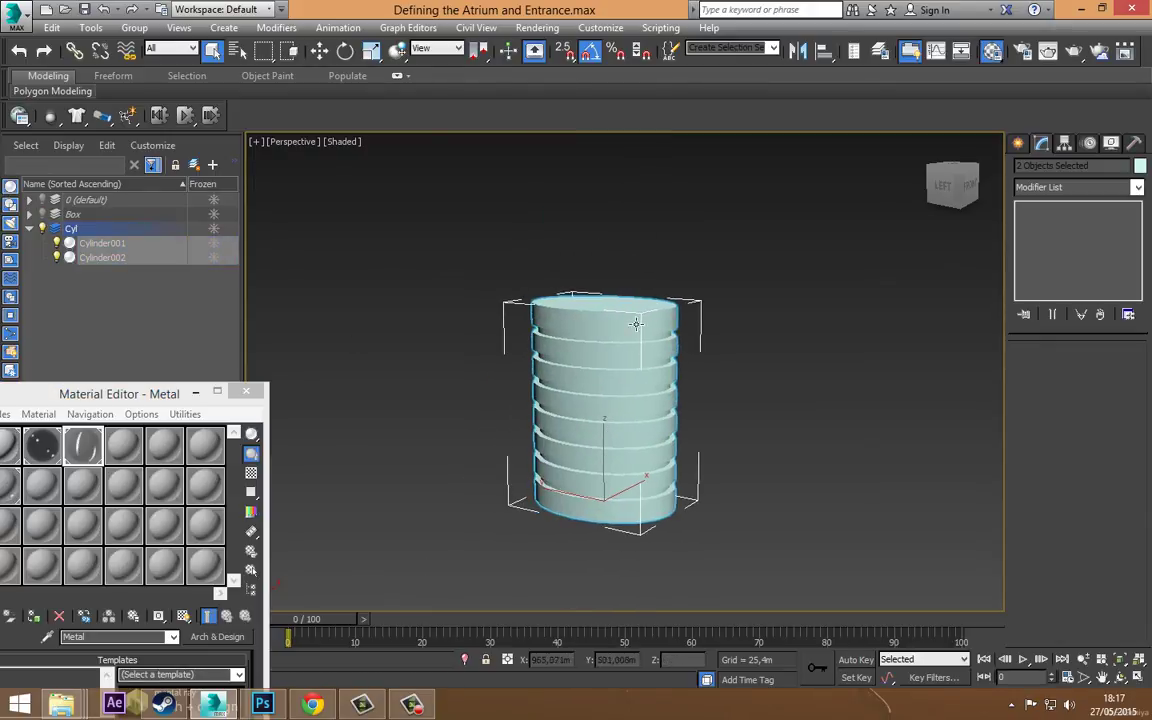
# - On Cylinder001 at polygon level, use Select ID 3 to check its bands, then deselect
pyautogui.click(604, 247)
pyautogui.click(597, 331)
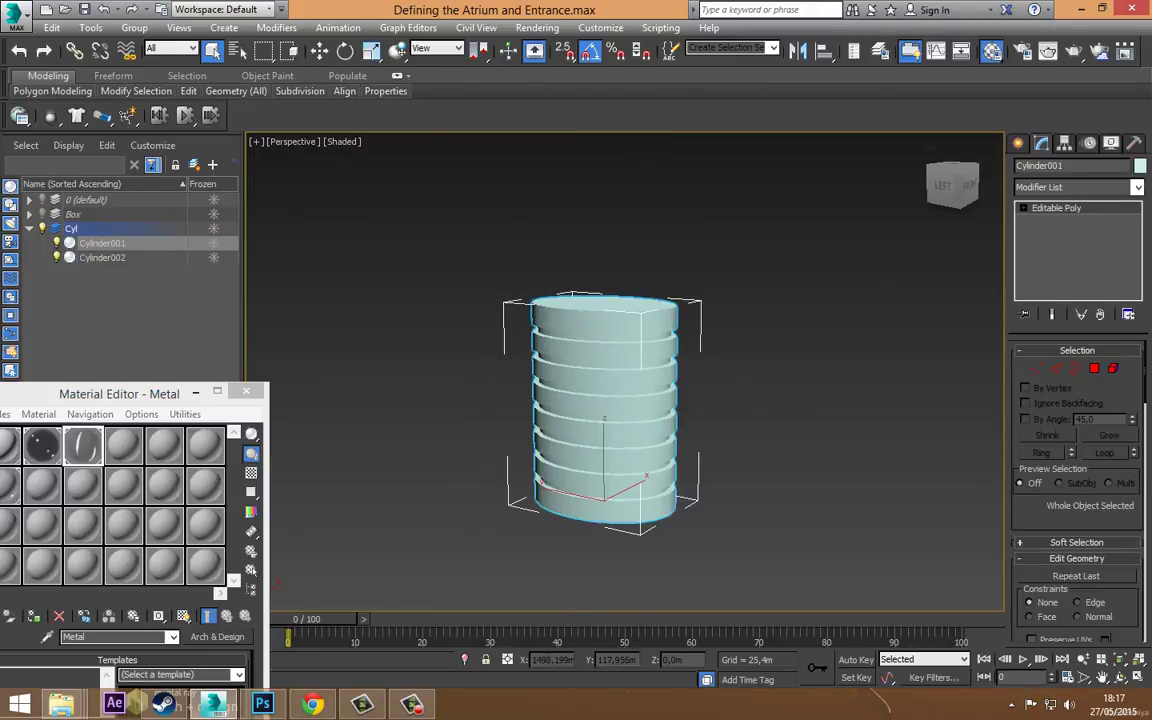
pyautogui.click(1094, 369)
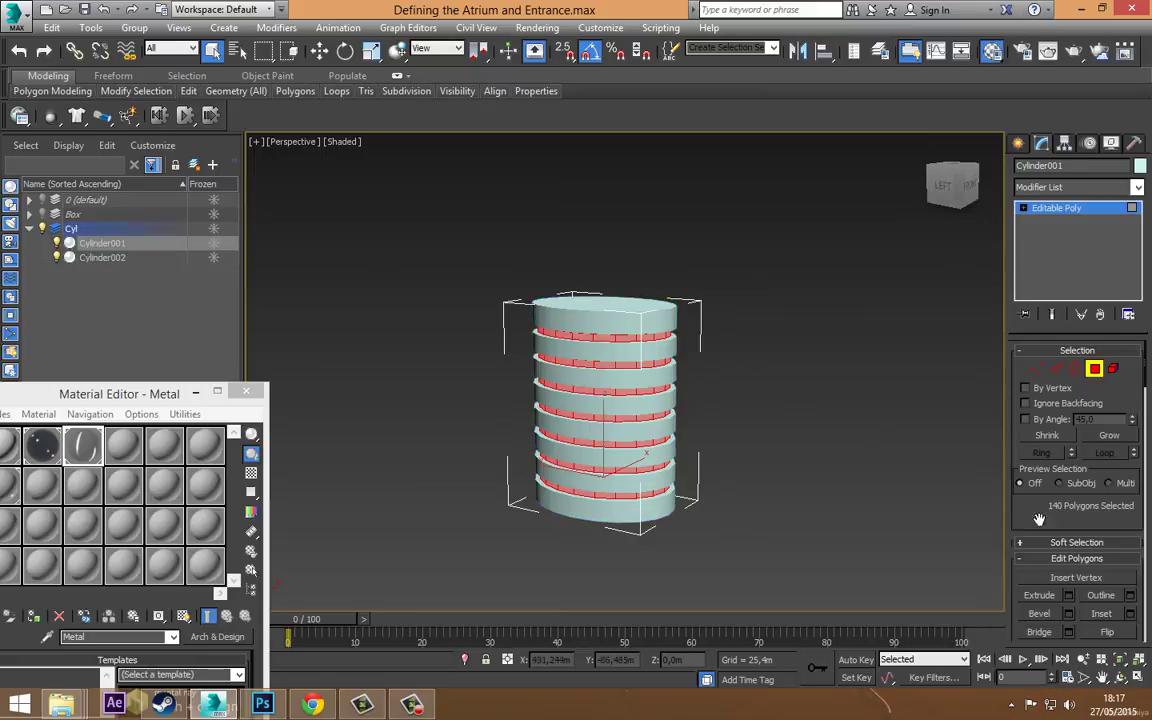
pyautogui.moveTo(757, 492)
pyautogui.mouseDown(button='middle')
pyautogui.moveTo(668, 527)
pyautogui.moveTo(586, 391)
pyautogui.moveTo(668, 496)
pyautogui.mouseUp(button='middle')
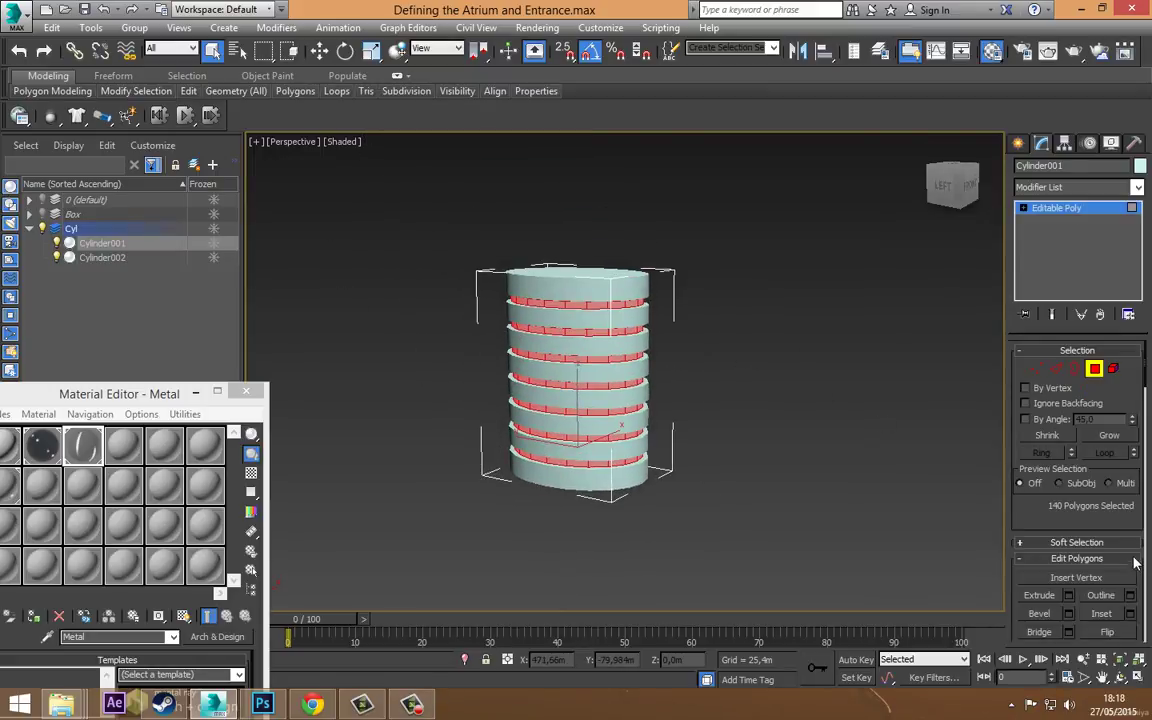
pyautogui.scroll(-4, 1143, 530)
pyautogui.scroll(-2, 1143, 530)
pyautogui.scroll(-3, 1143, 530)
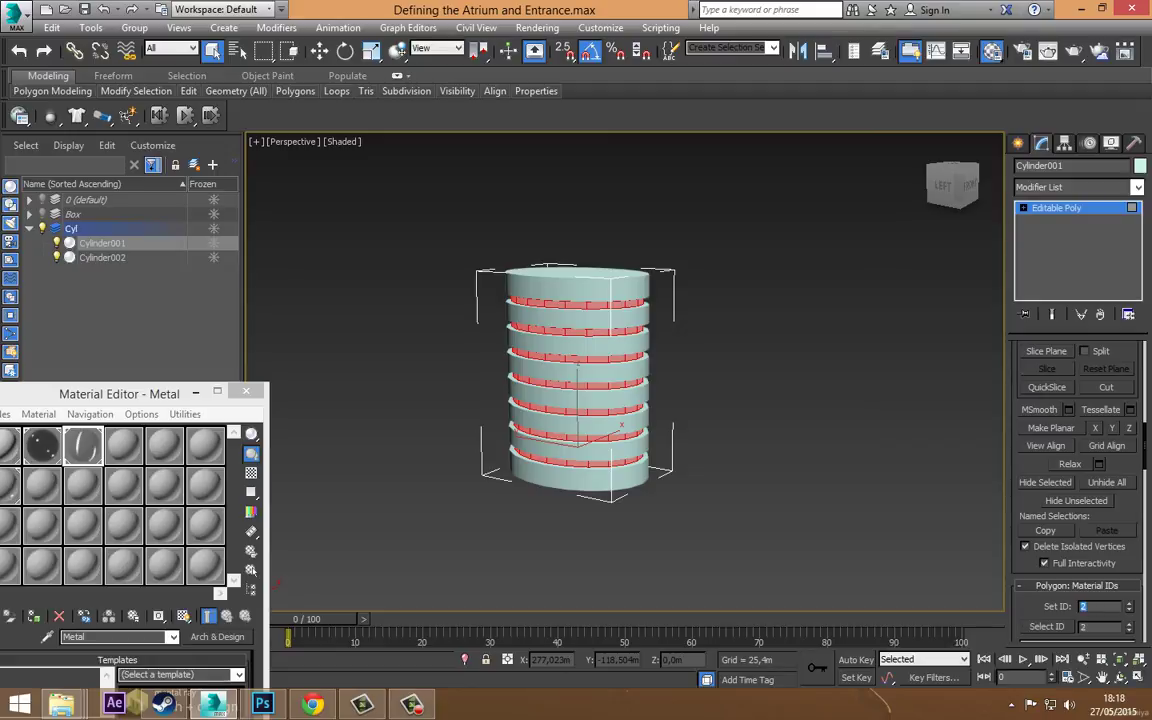
pyautogui.click(578, 289)
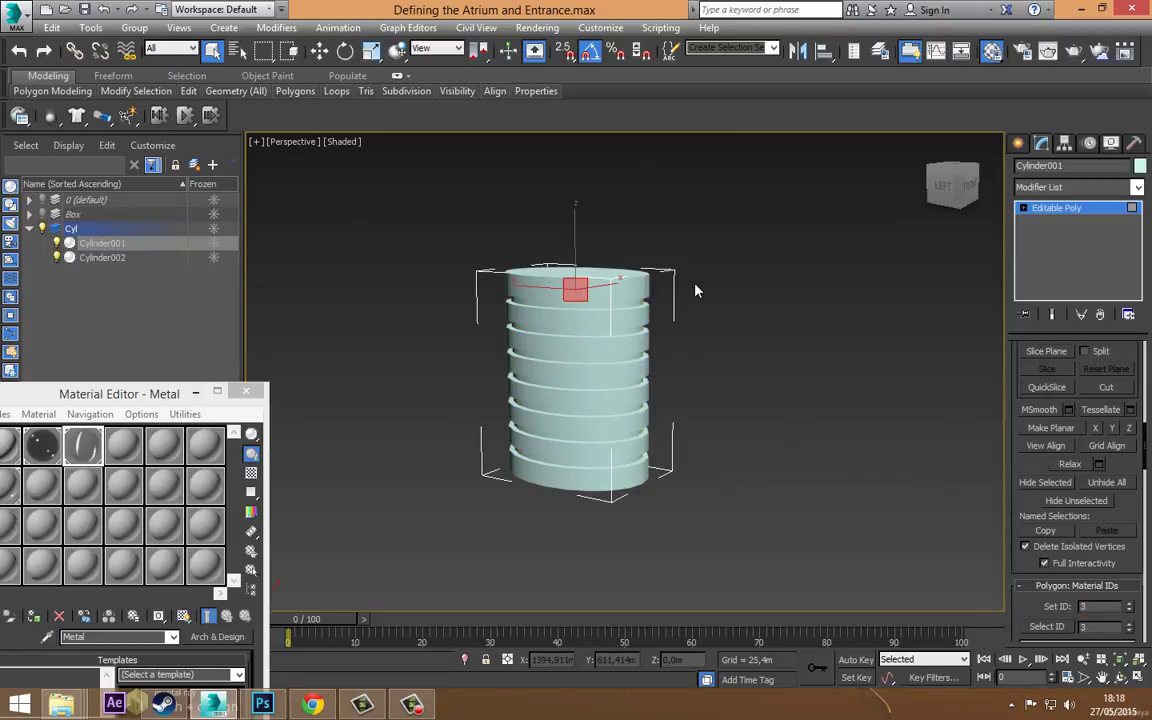
pyautogui.click(1060, 627)
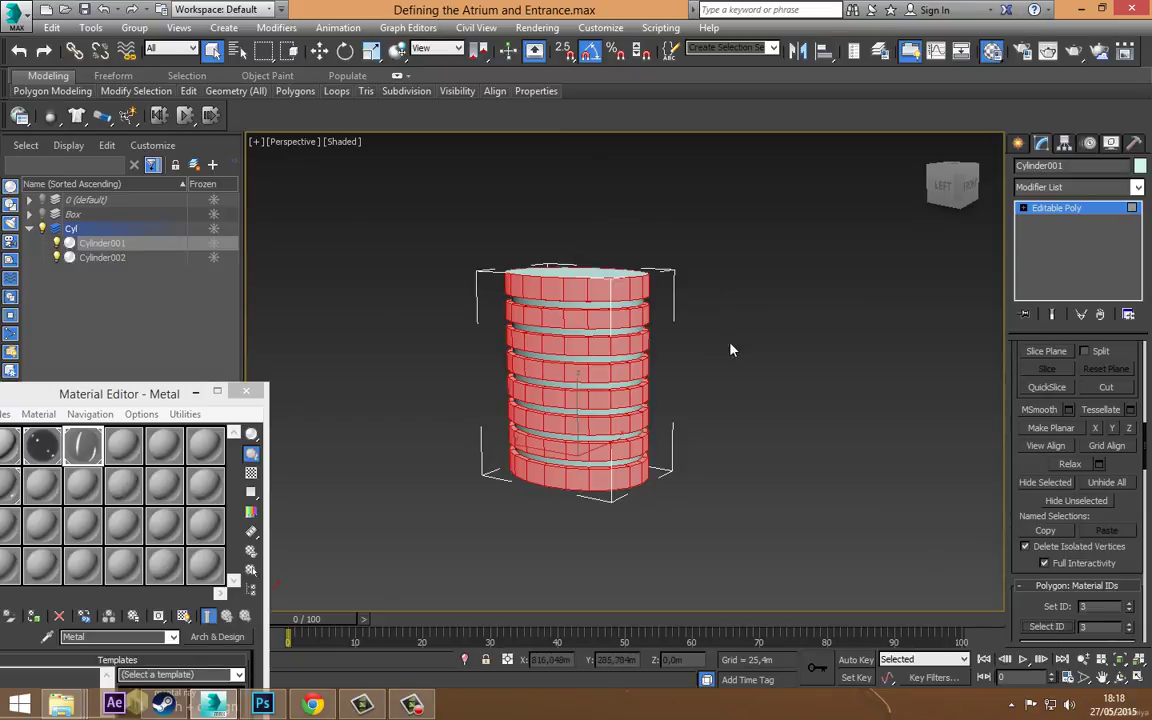
pyautogui.click(751, 465)
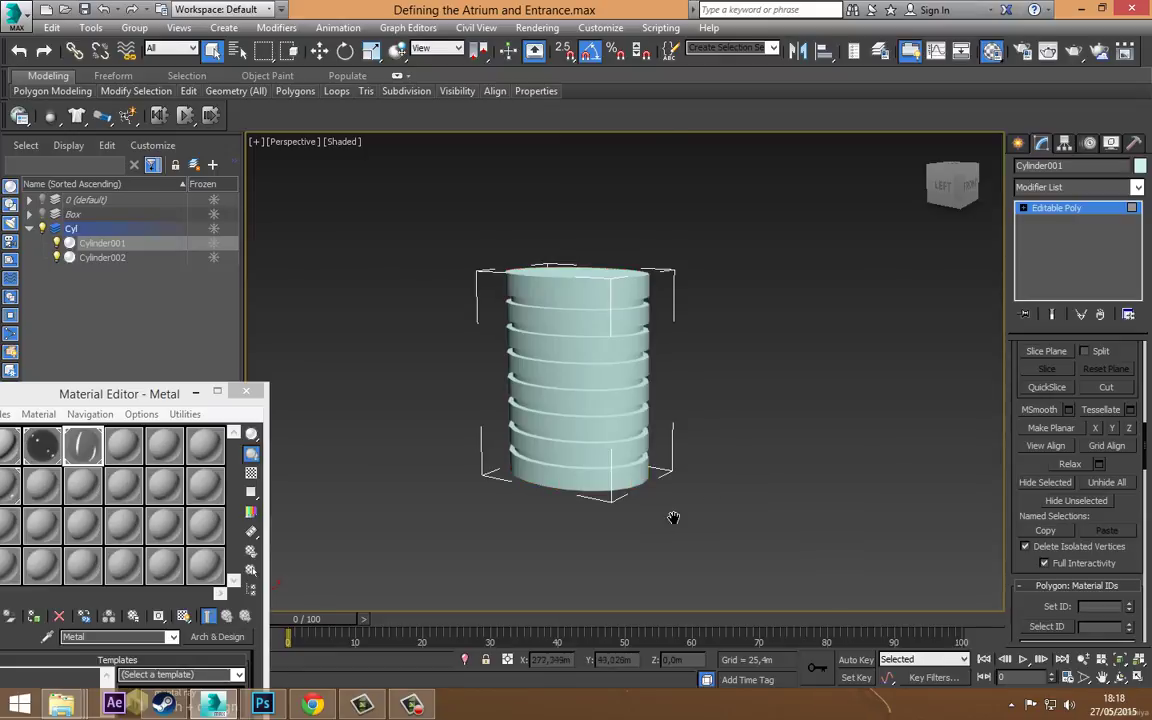
# - On Cylinder002 at polygon level, use Select ID 3 to check its polygons, then deselect
pyautogui.moveTo(674, 517)
pyautogui.mouseDown(button='middle')
pyautogui.moveTo(664, 342)
pyautogui.moveTo(645, 483)
pyautogui.mouseUp(button='middle')
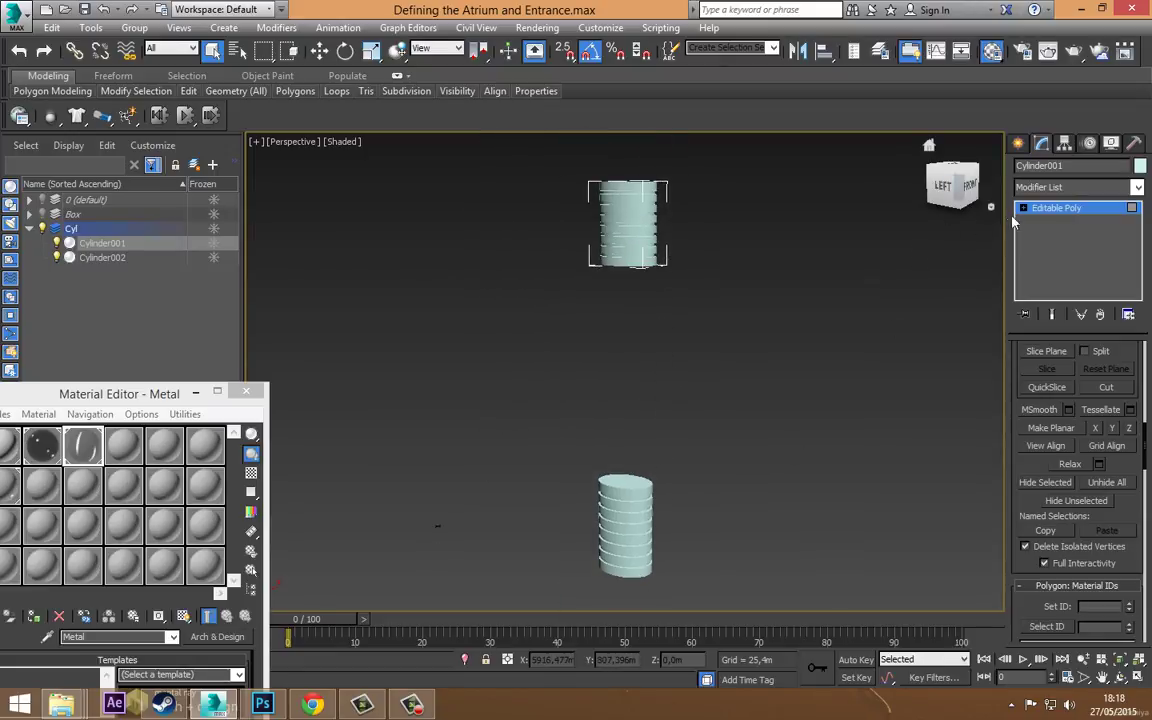
pyautogui.click(640, 500)
pyautogui.press('z')
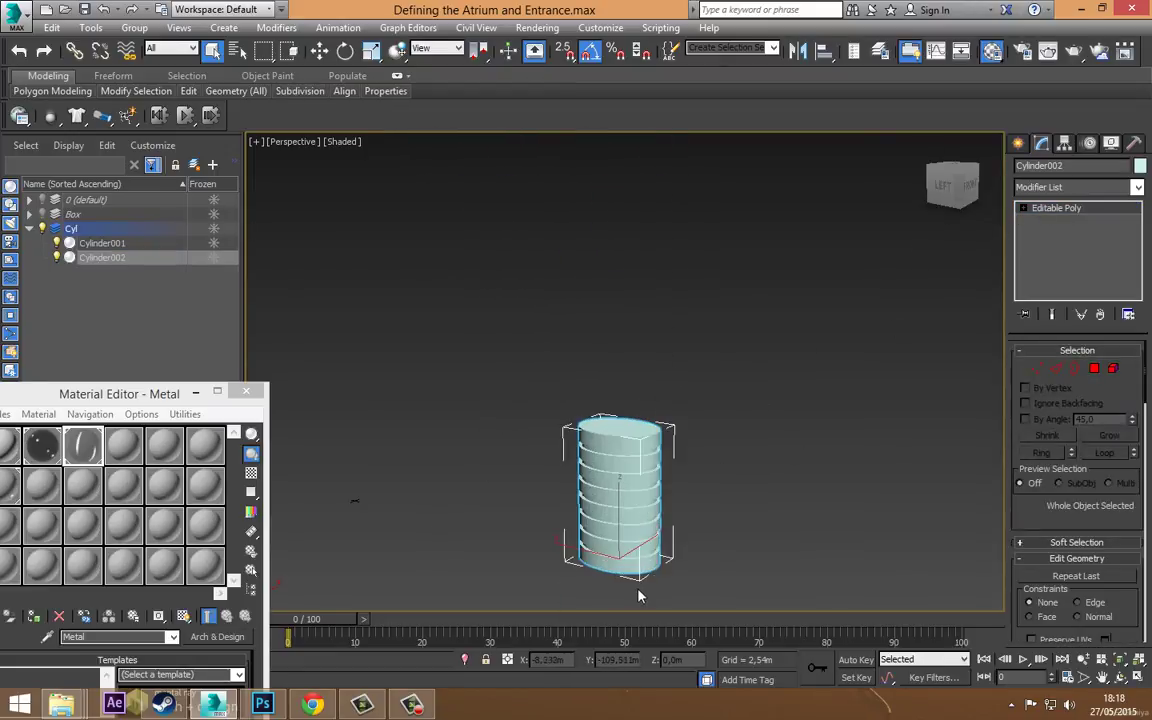
pyautogui.click(1094, 368)
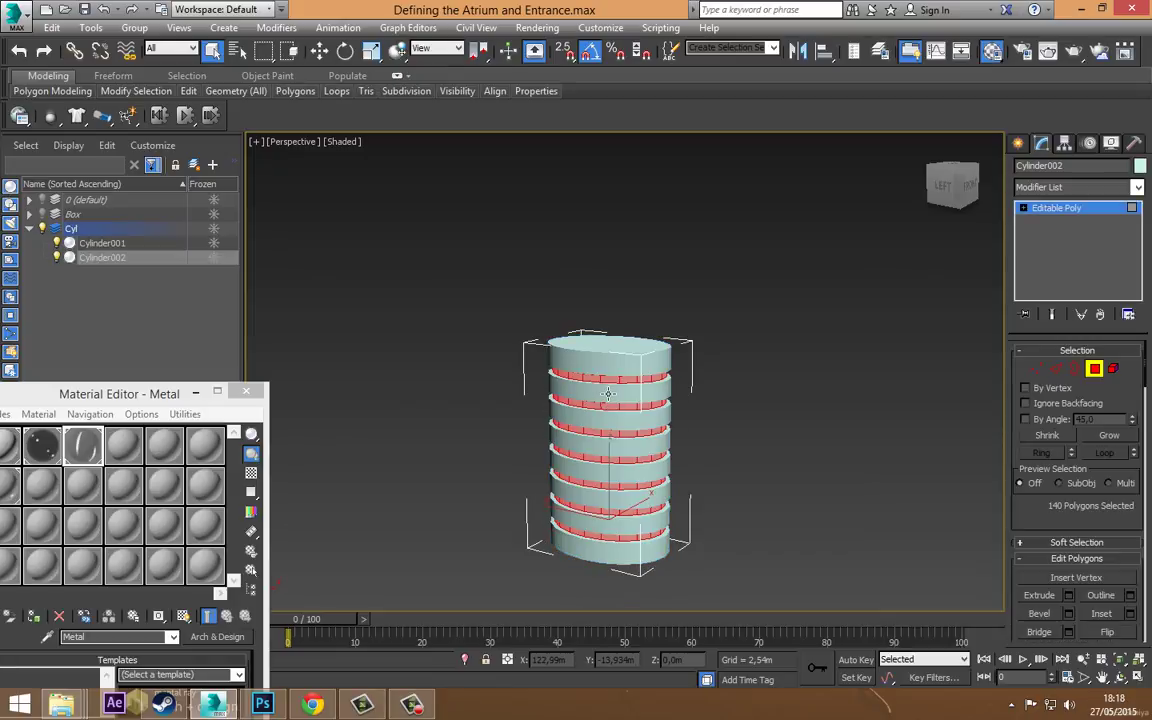
pyautogui.moveTo(1124, 521); pyautogui.dragTo(1100, 10)
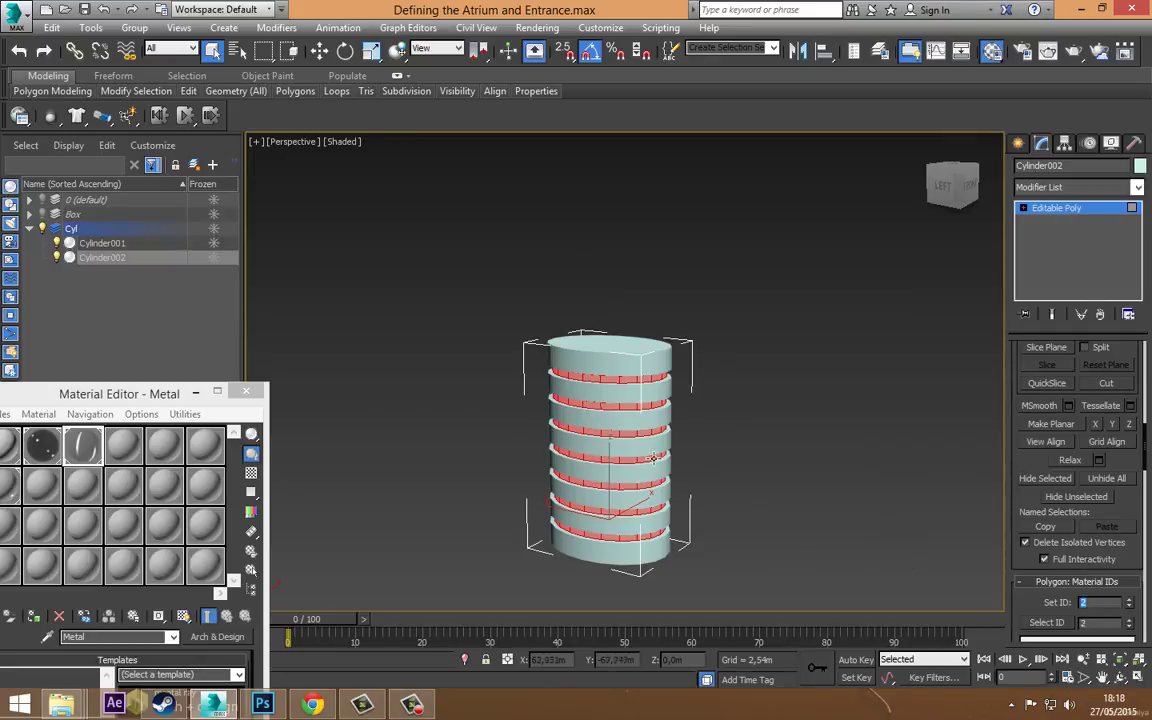
pyautogui.click(591, 413)
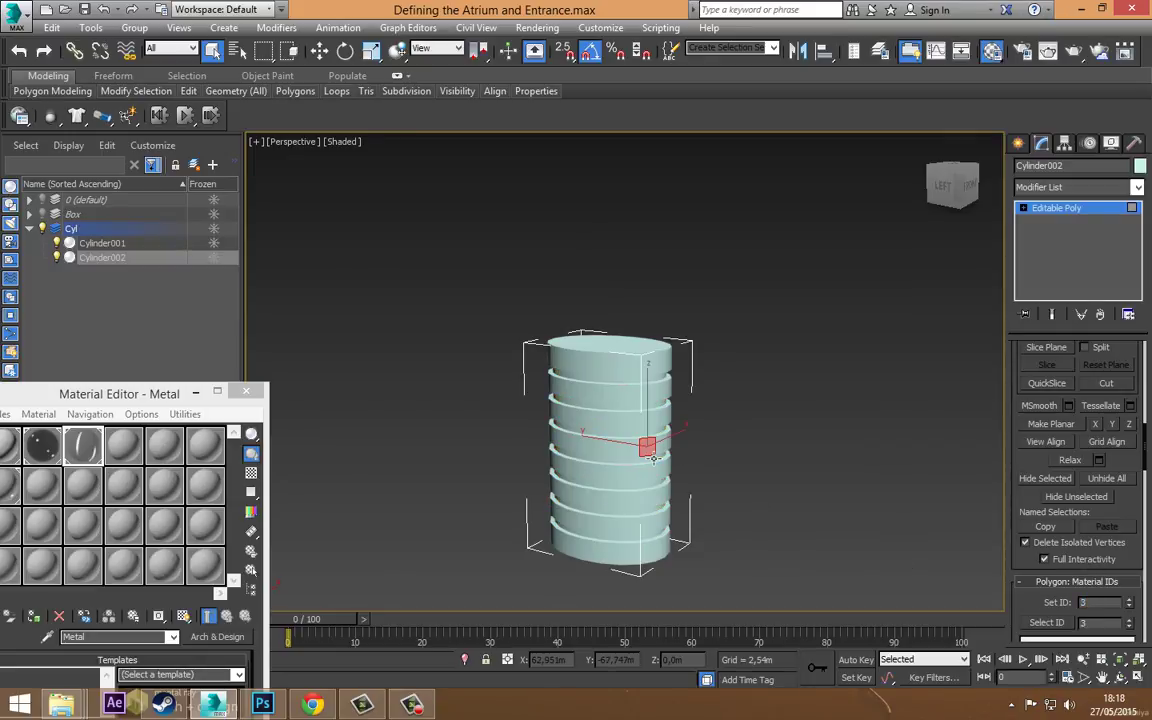
pyautogui.click(1047, 622)
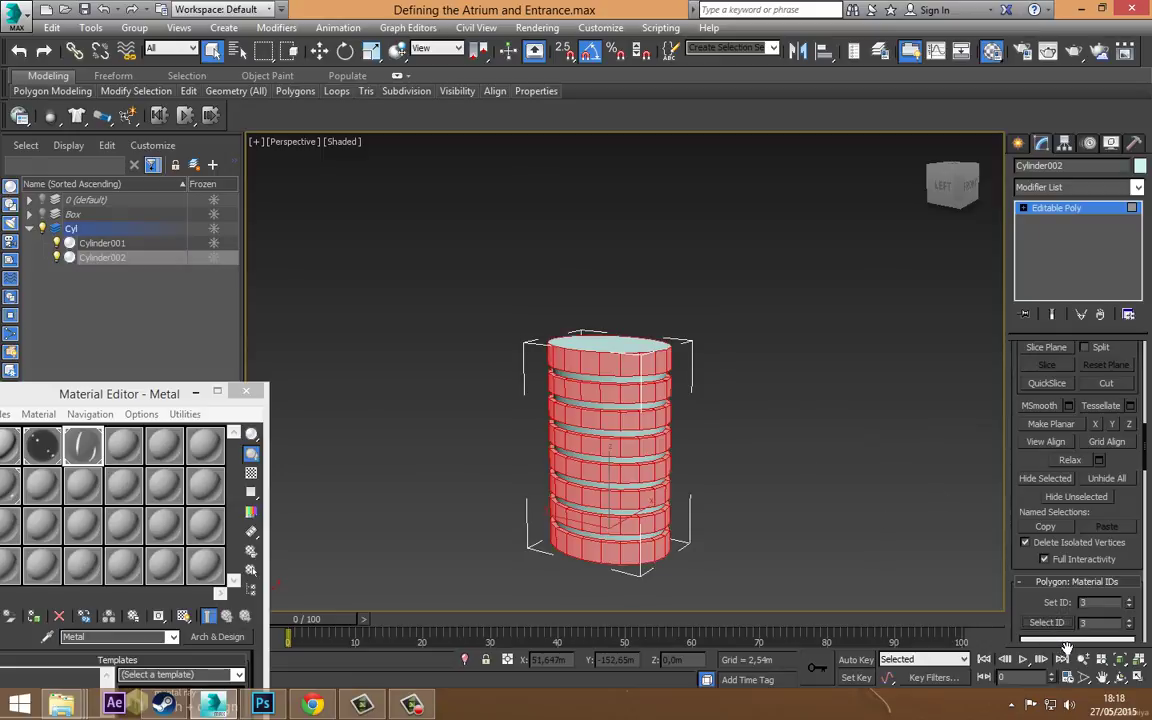
pyautogui.click(912, 530)
pyautogui.scroll(-5, 634, 465)
pyautogui.scroll(-3, 634, 465)
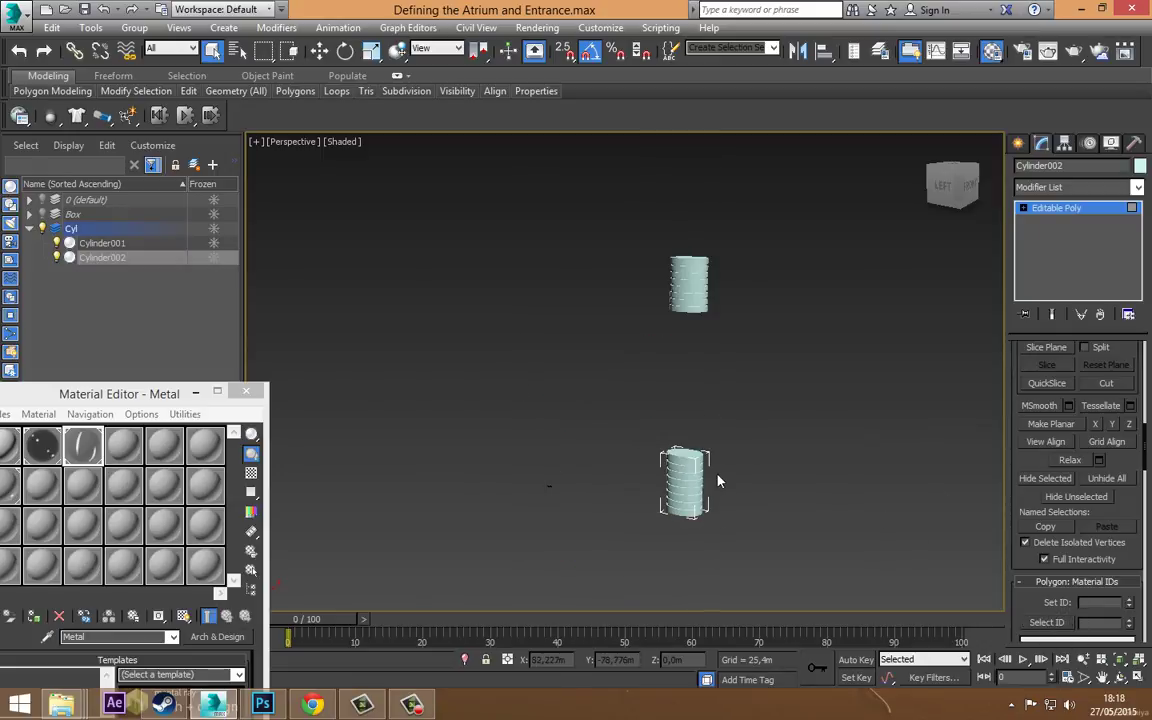
# - Show the Box layer again, reframe the view and select the Tower object
pyautogui.click(42, 214)
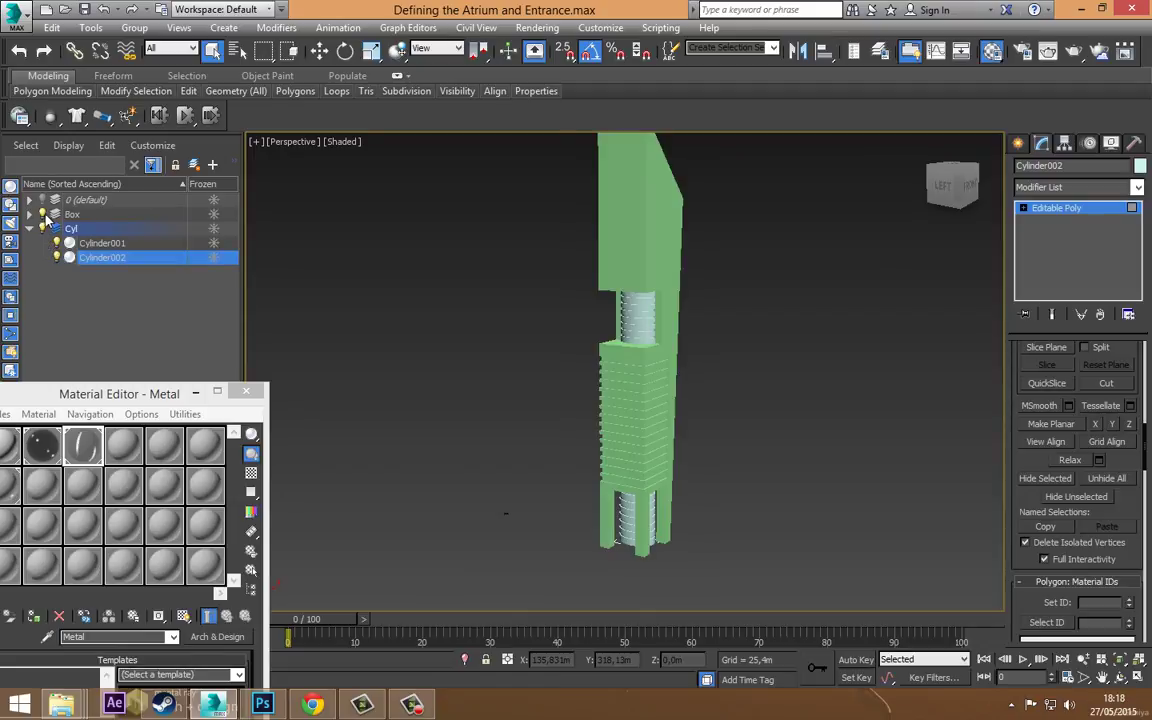
pyautogui.keyDown('alt'); pyautogui.moveTo(636, 380); pyautogui.dragTo(609, 427, button='middle'); pyautogui.keyUp('alt')
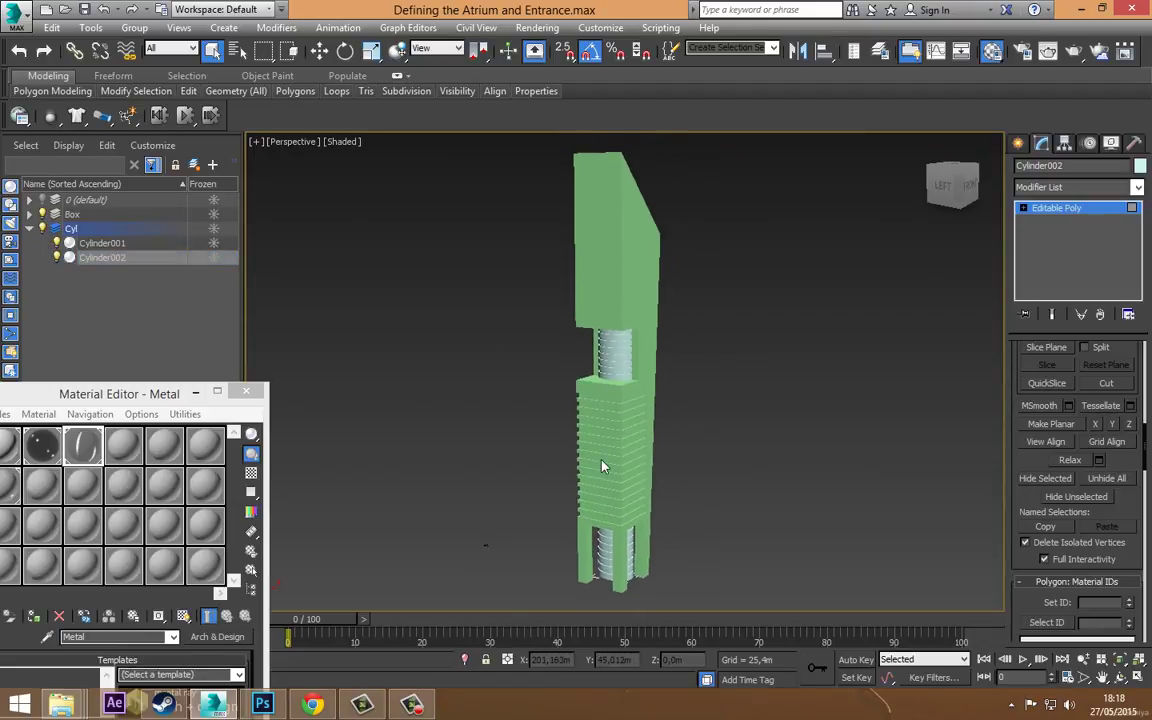
pyautogui.moveTo(614, 283)
pyautogui.keyDown('alt'); pyautogui.mouseDown(button='middle')
pyautogui.moveTo(600, 490)
pyautogui.moveTo(632, 540)
pyautogui.mouseUp(button='middle'); pyautogui.keyUp('alt')
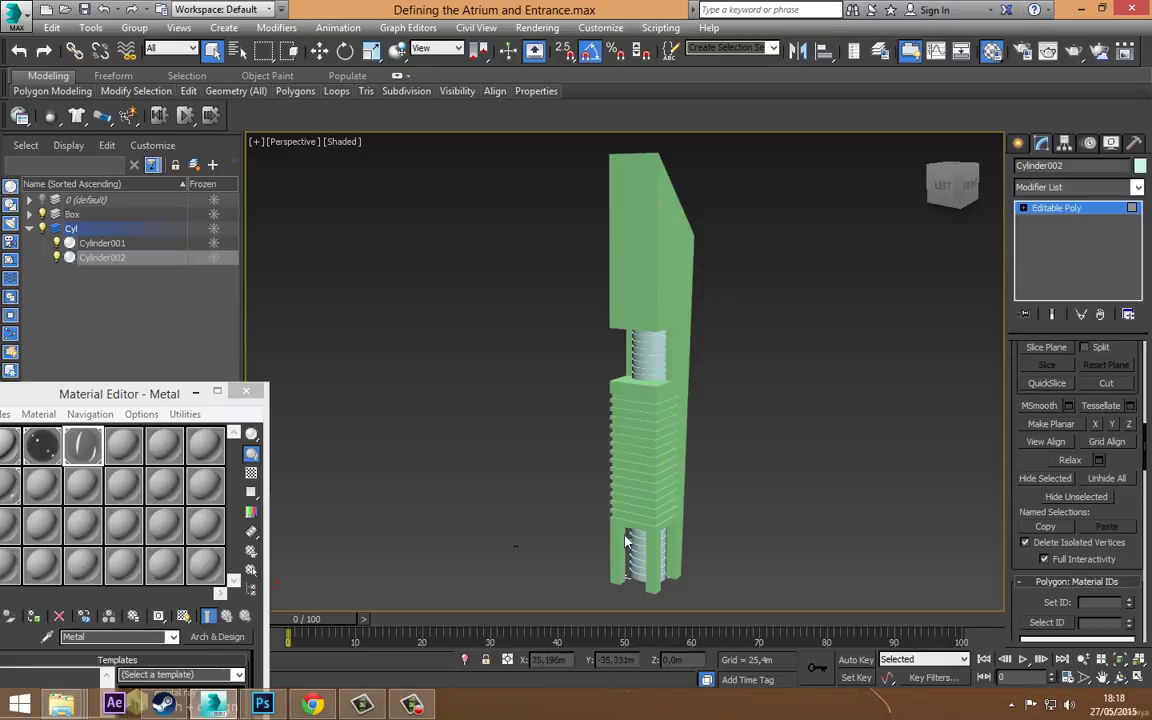
pyautogui.click(642, 553)
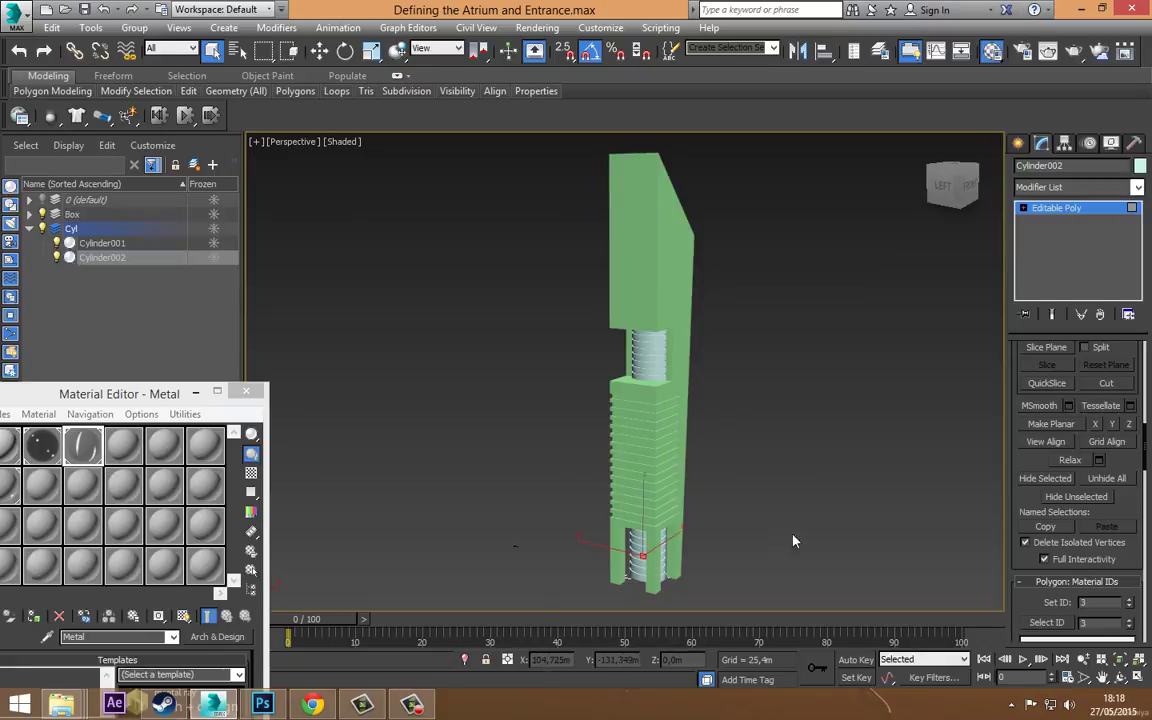
pyautogui.click(1055, 210)
pyautogui.click(733, 373)
pyautogui.click(655, 330)
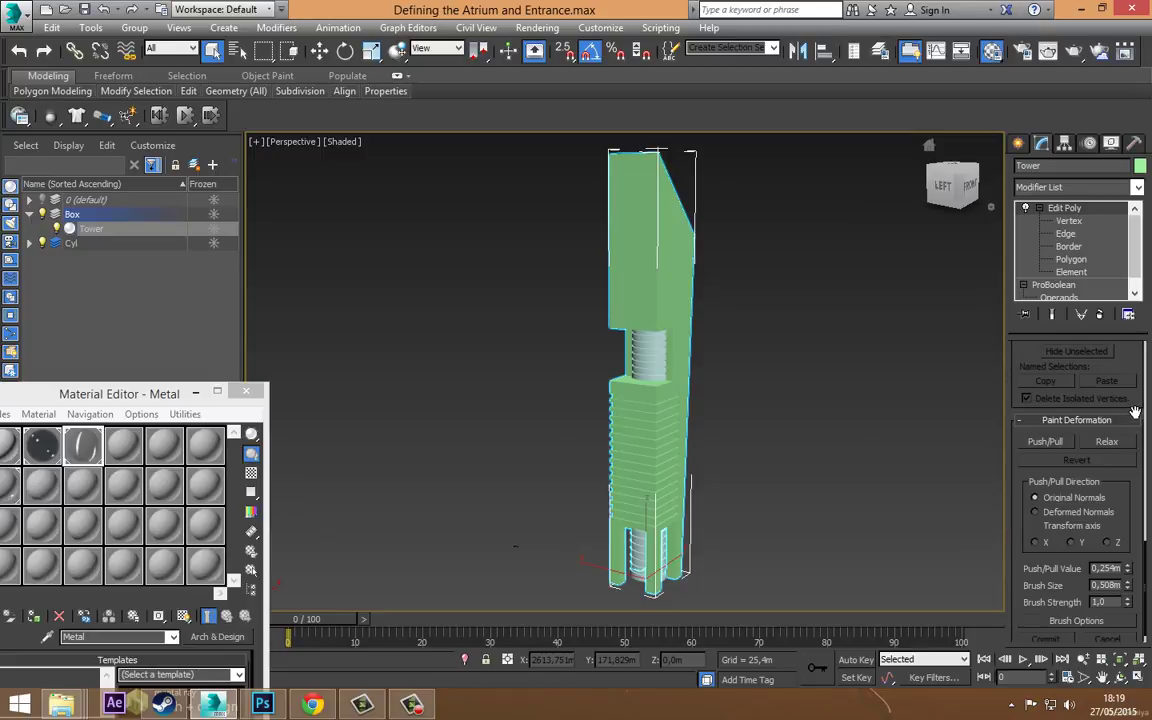
pyautogui.scroll(2, 1130, 410)
pyautogui.scroll(3, 1110, 403)
# - Collapse the Tower's whole modifier stack into an Editable Poly, confirming with Yes
pyautogui.rightClick(1069, 216)
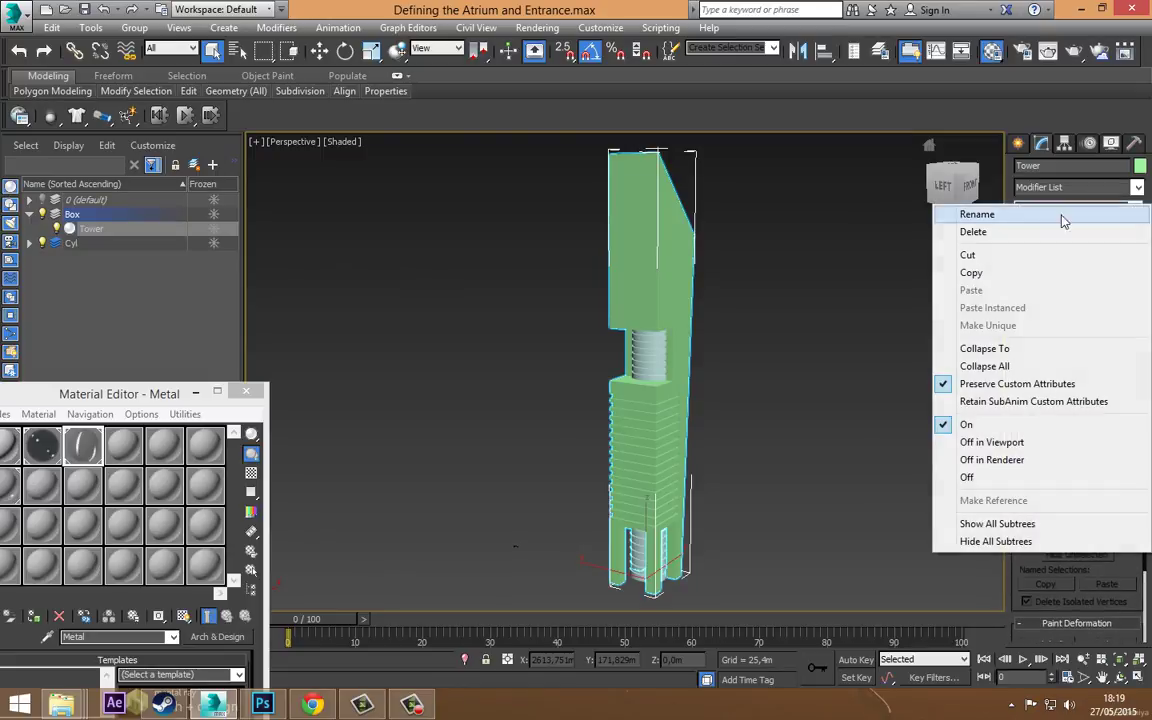
pyautogui.click(955, 365)
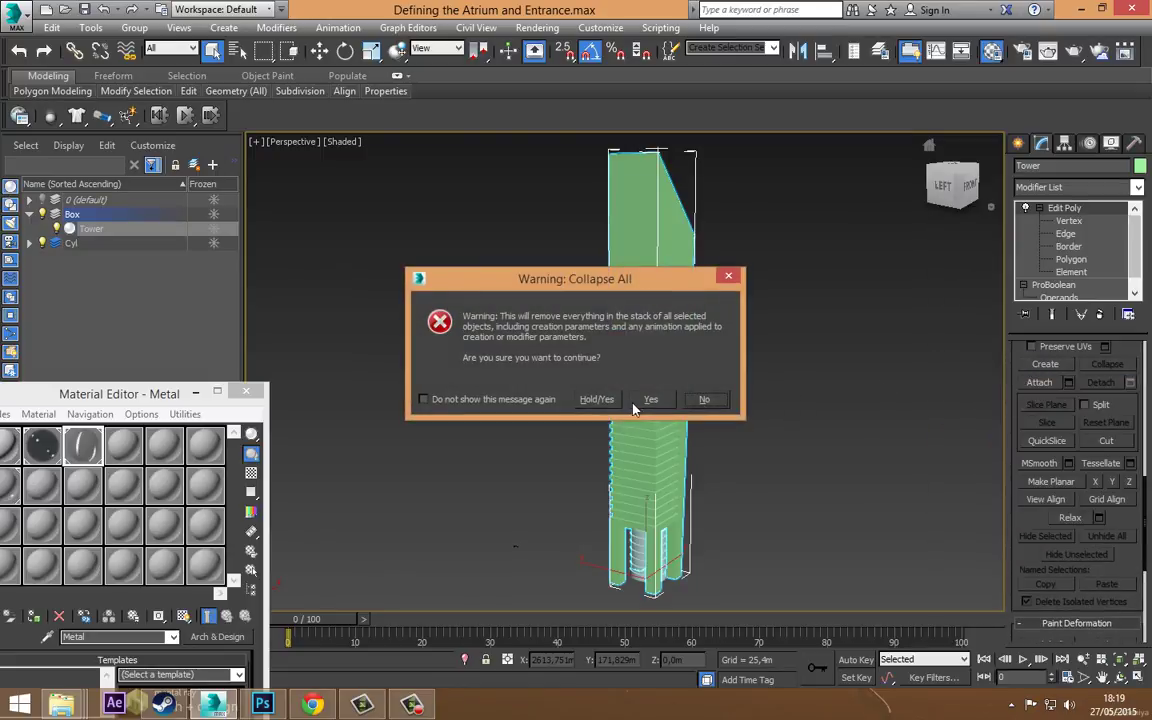
pyautogui.click(635, 404)
pyautogui.moveTo(694, 368); pyautogui.dragTo(661, 378, button='middle')
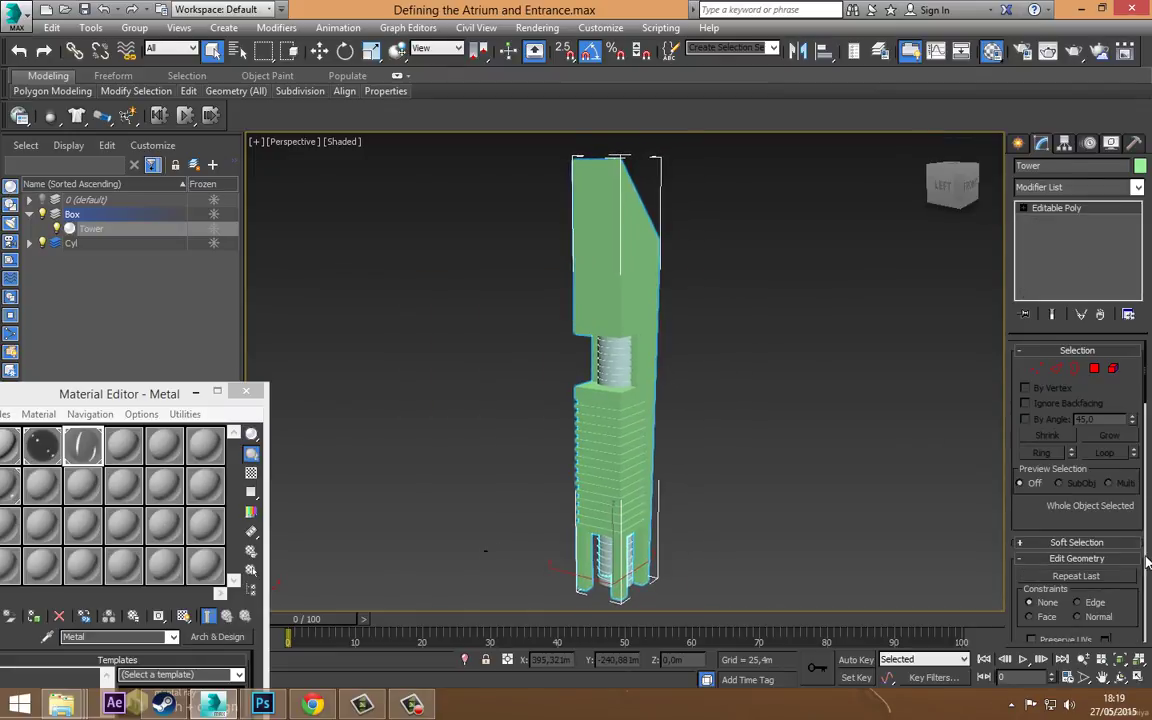
pyautogui.scroll(-2, 1140, 538)
pyautogui.scroll(-2, 1075, 446)
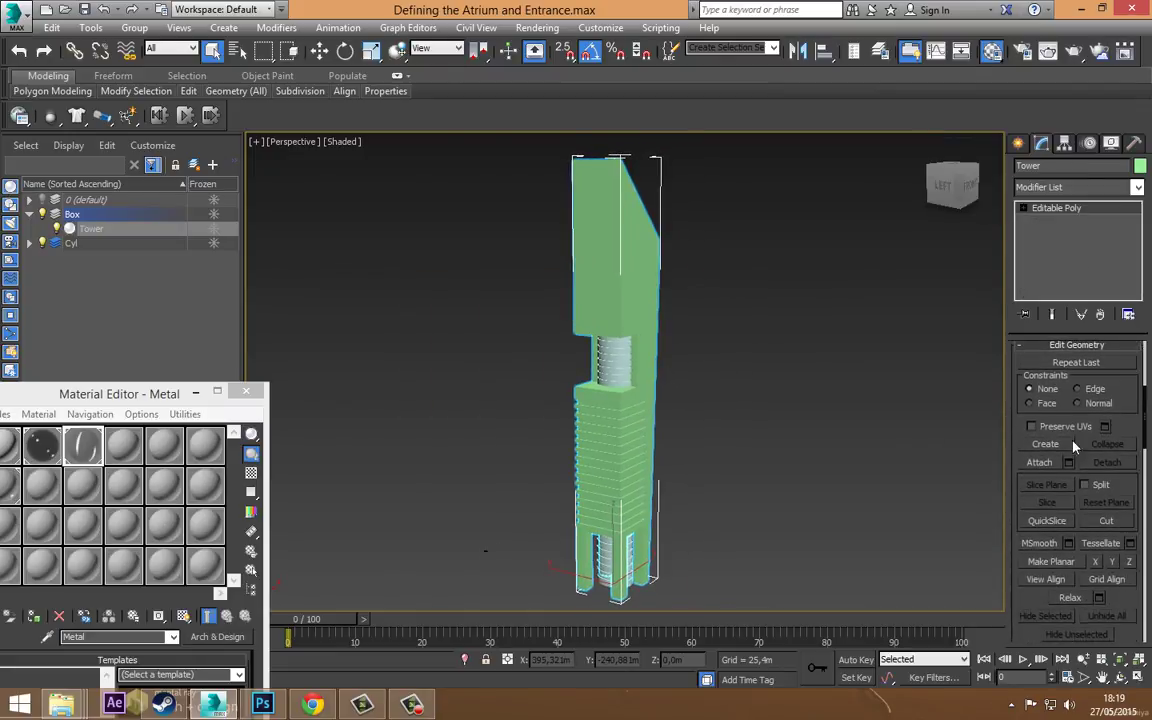
# - Attach the cylinders to the tower and enter the Editable Poly's Polygon level
pyautogui.click(1041, 462)
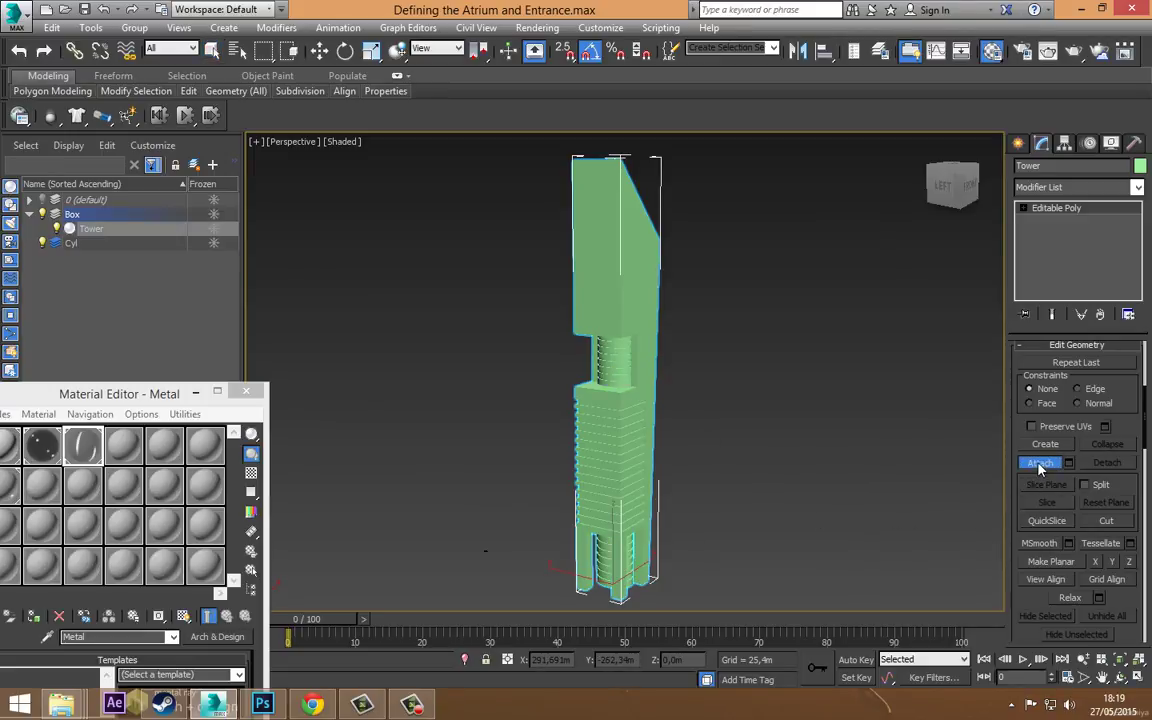
pyautogui.press('w')
pyautogui.moveTo(625, 453)
pyautogui.keyDown('alt'); pyautogui.mouseDown(button='middle')
pyautogui.moveTo(676, 450)
pyautogui.moveTo(674, 440)
pyautogui.mouseUp(button='middle'); pyautogui.keyUp('alt')
pyautogui.scroll(3, 676, 395)
pyautogui.scroll(2, 678, 385)
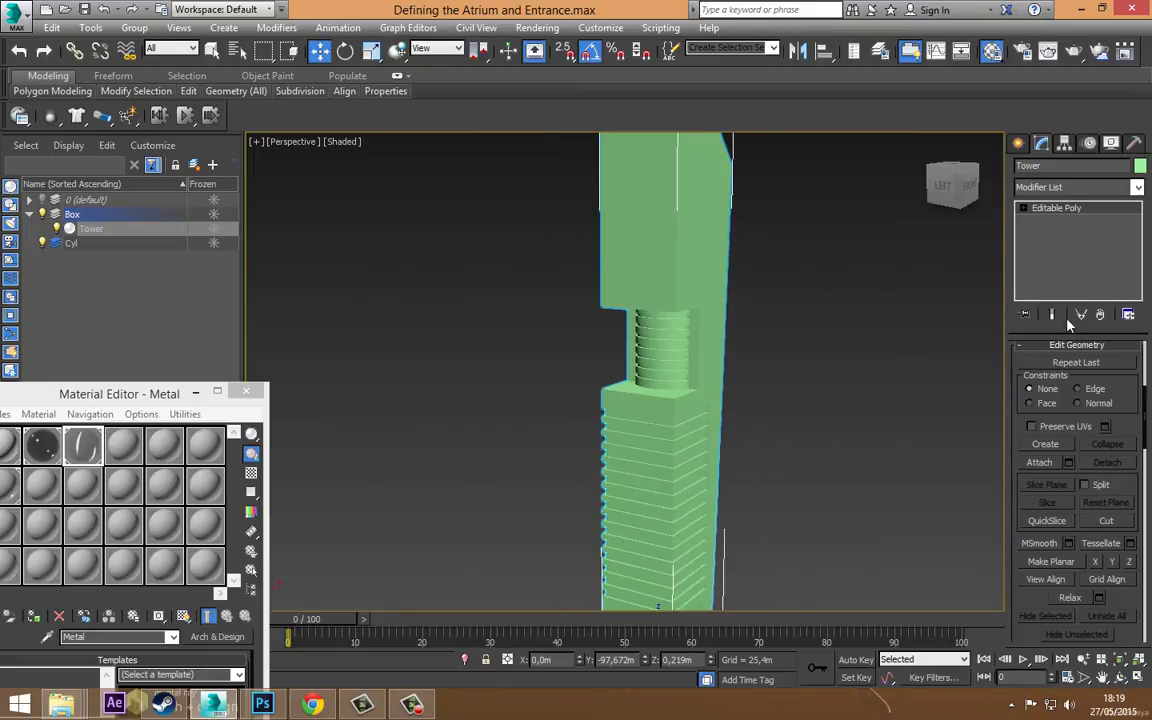
pyautogui.click(1022, 208)
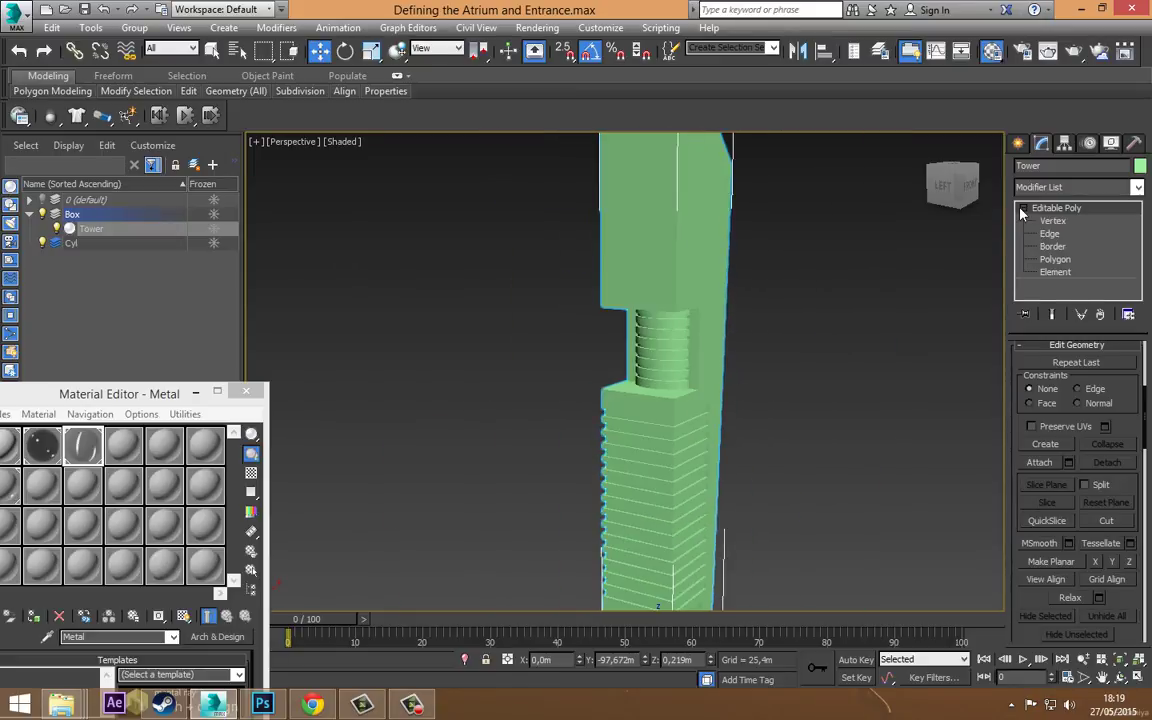
pyautogui.click(1055, 259)
pyautogui.click(699, 276)
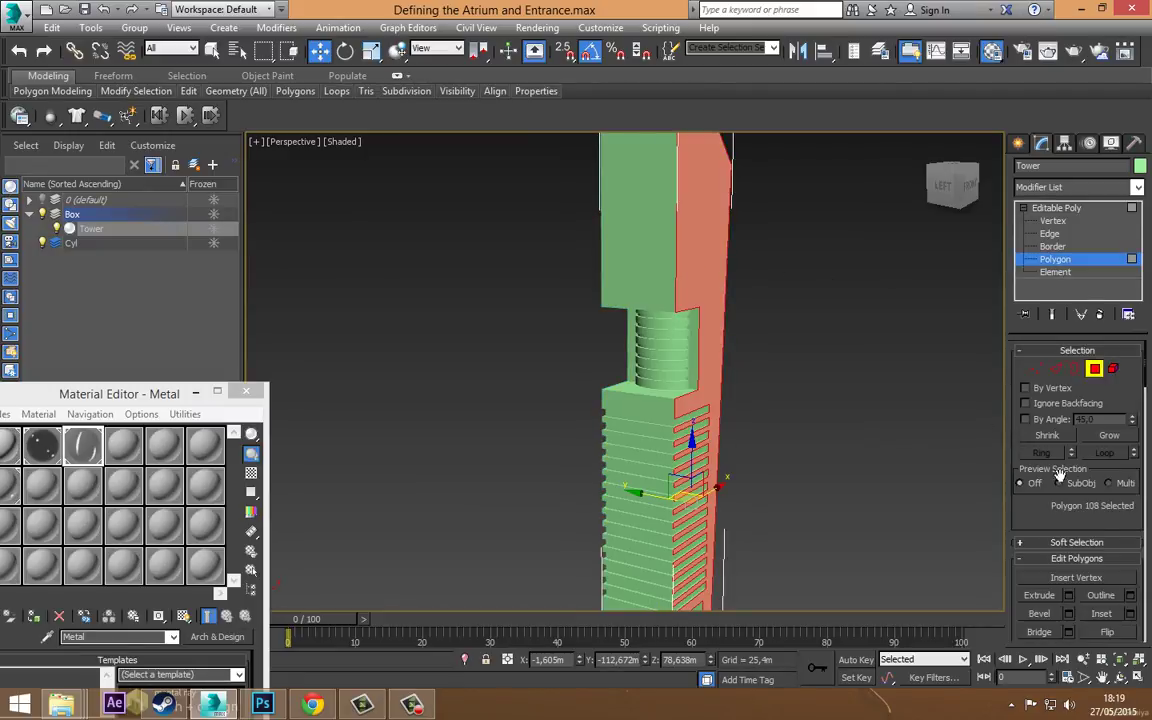
# - Use Select ID with 1, 2 and 3 to check shell, slabs and cylinders, then clear the selection
pyautogui.scroll(-5, 1125, 530)
pyautogui.scroll(-1, 1100, 505)
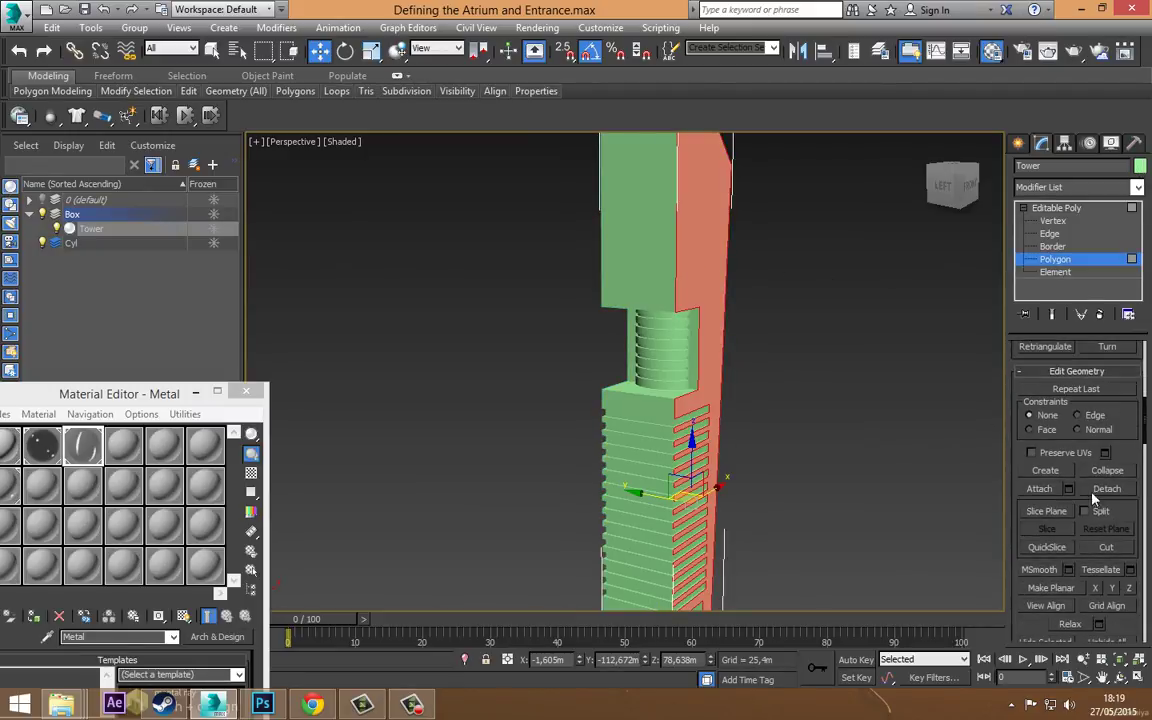
pyautogui.scroll(-3, 1140, 632)
pyautogui.scroll(-2, 1140, 632)
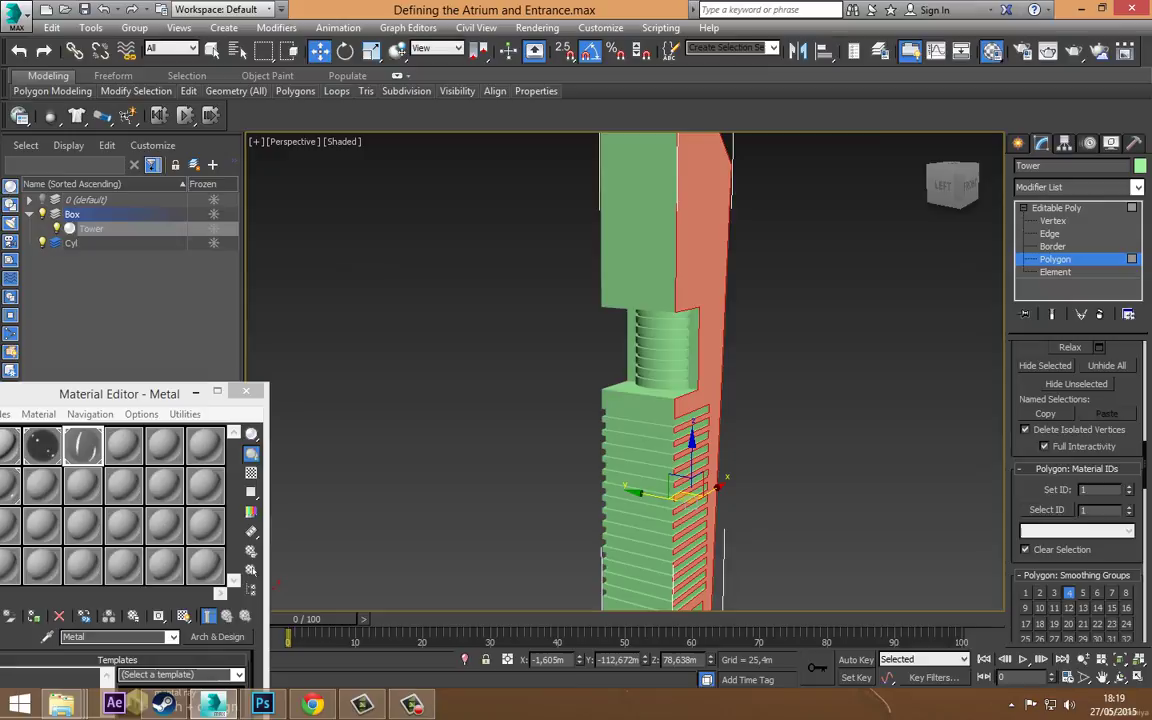
pyautogui.click(1045, 510)
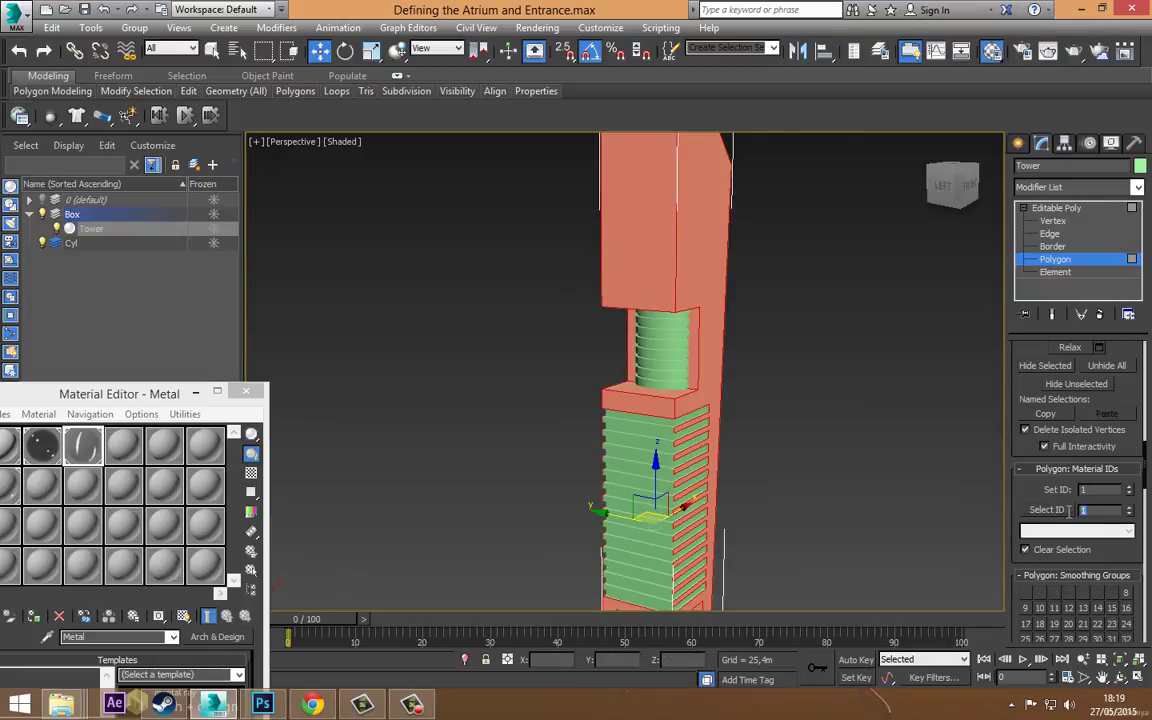
pyautogui.write('2')
pyautogui.click(1045, 510)
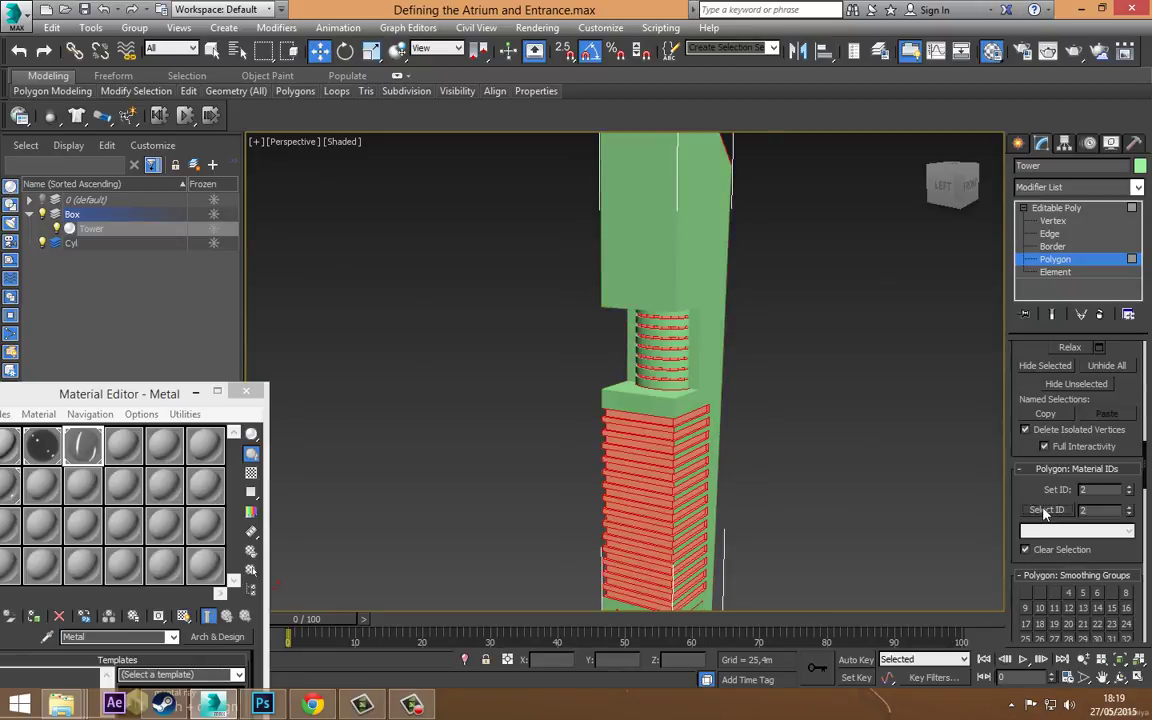
pyautogui.moveTo(900, 440)
pyautogui.mouseDown(button='middle')
pyautogui.moveTo(828, 404)
pyautogui.moveTo(828, 270)
pyautogui.moveTo(774, 470)
pyautogui.mouseUp(button='middle')
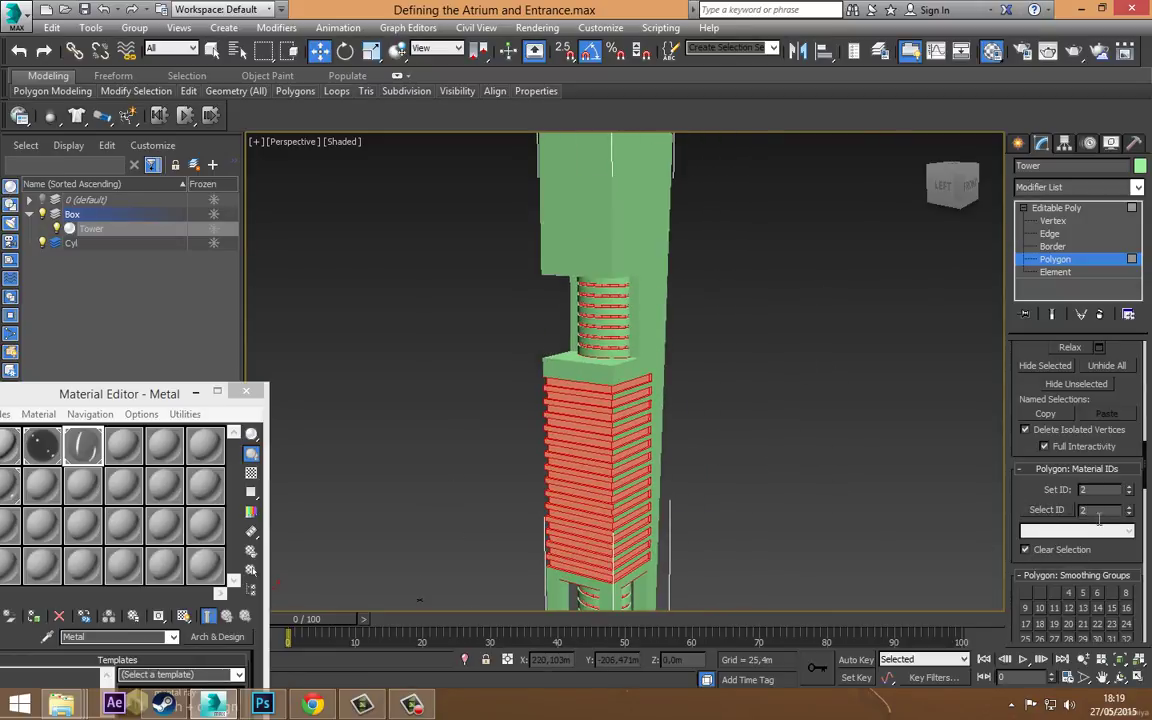
pyautogui.click(1047, 510)
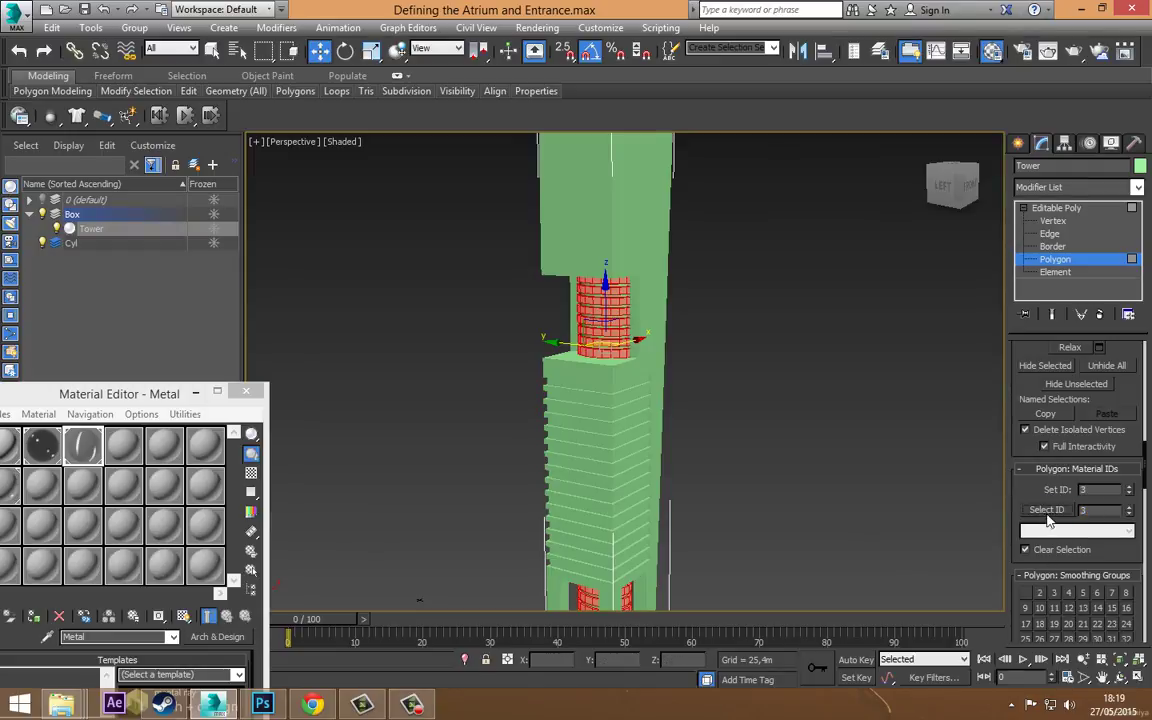
pyautogui.moveTo(943, 470)
pyautogui.mouseDown(button='middle')
pyautogui.moveTo(720, 470)
pyautogui.moveTo(716, 449)
pyautogui.moveTo(712, 492)
pyautogui.moveTo(752, 510)
pyautogui.mouseUp(button='middle')
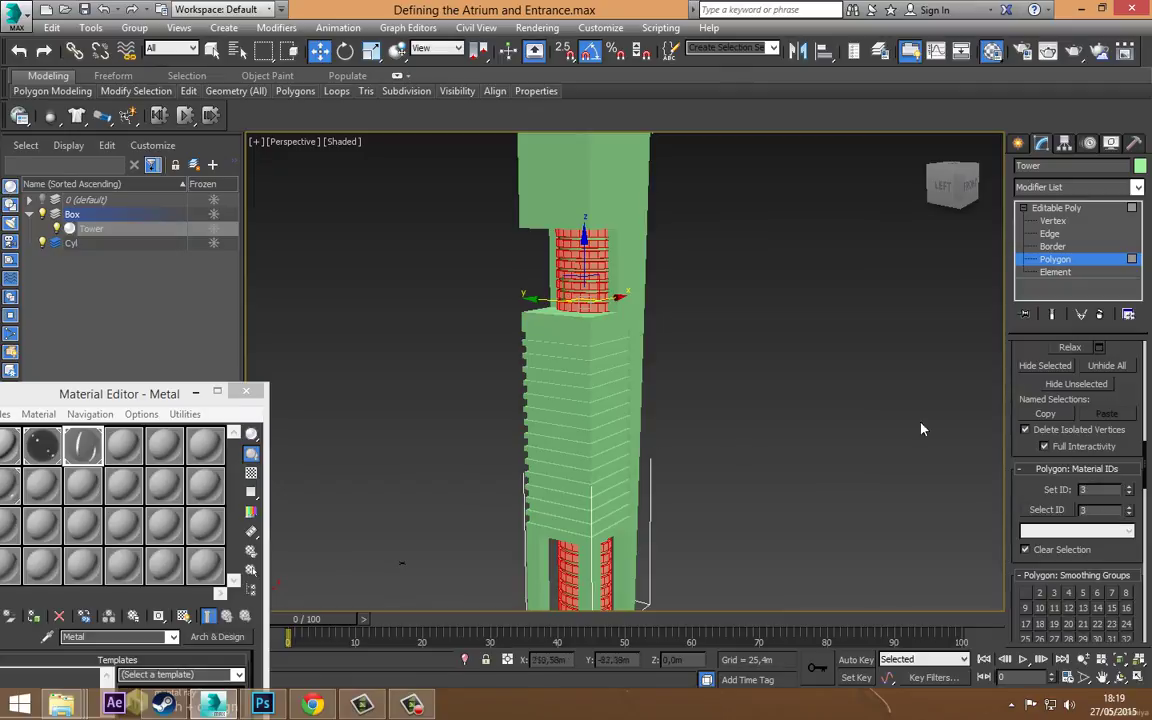
pyautogui.click(736, 381)
pyautogui.moveTo(736, 381); pyautogui.dragTo(761, 336, button='middle')
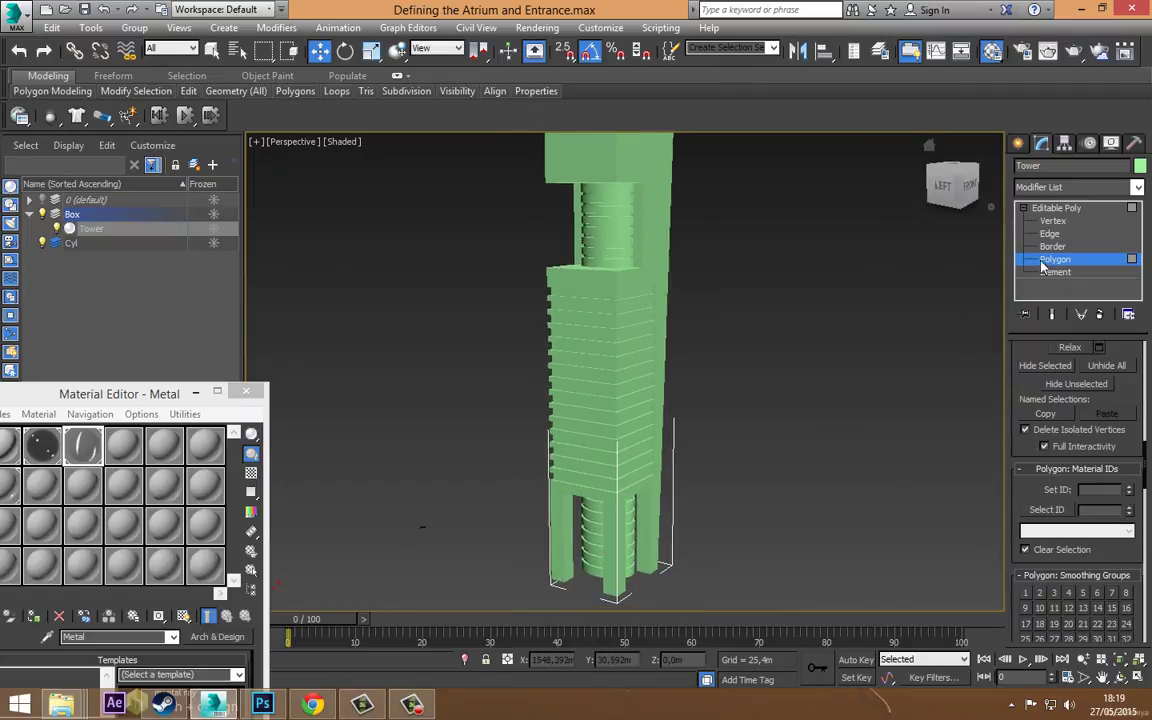
pyautogui.scroll(1, 789, 404)
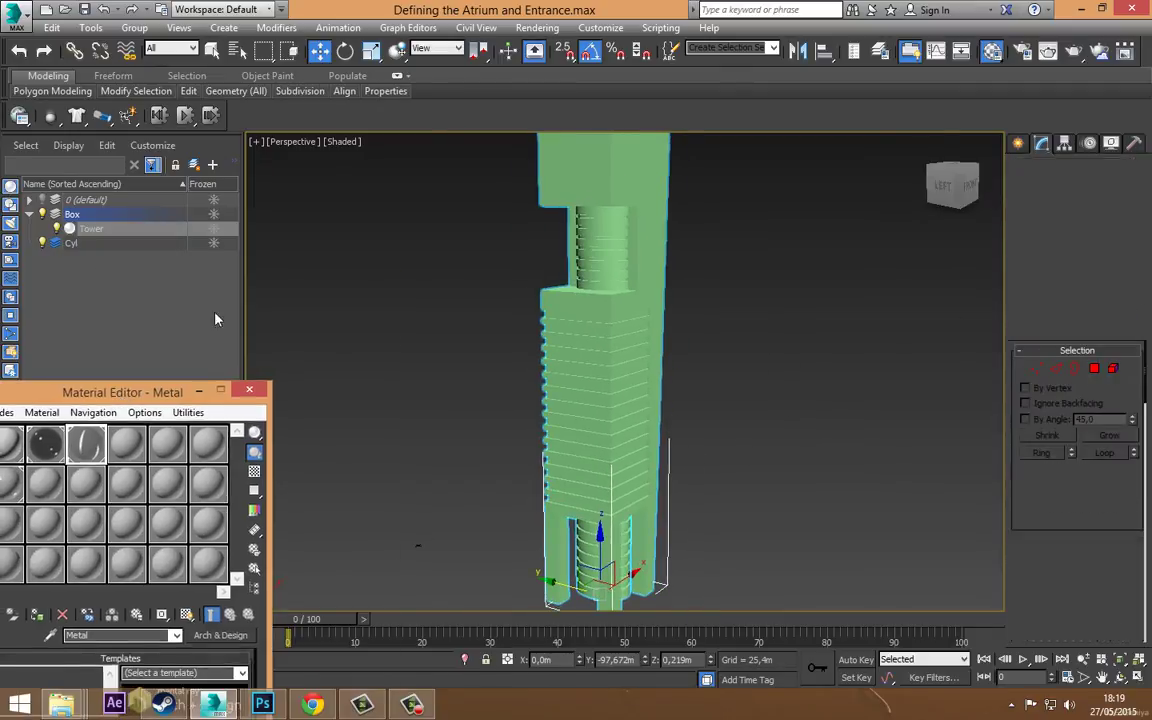
# - Turn empty slot 04 - Default into a Multi/Sub-Object material, discarding the old material
pyautogui.moveTo(90, 392); pyautogui.dragTo(269, 170)
pyautogui.click(305, 222)
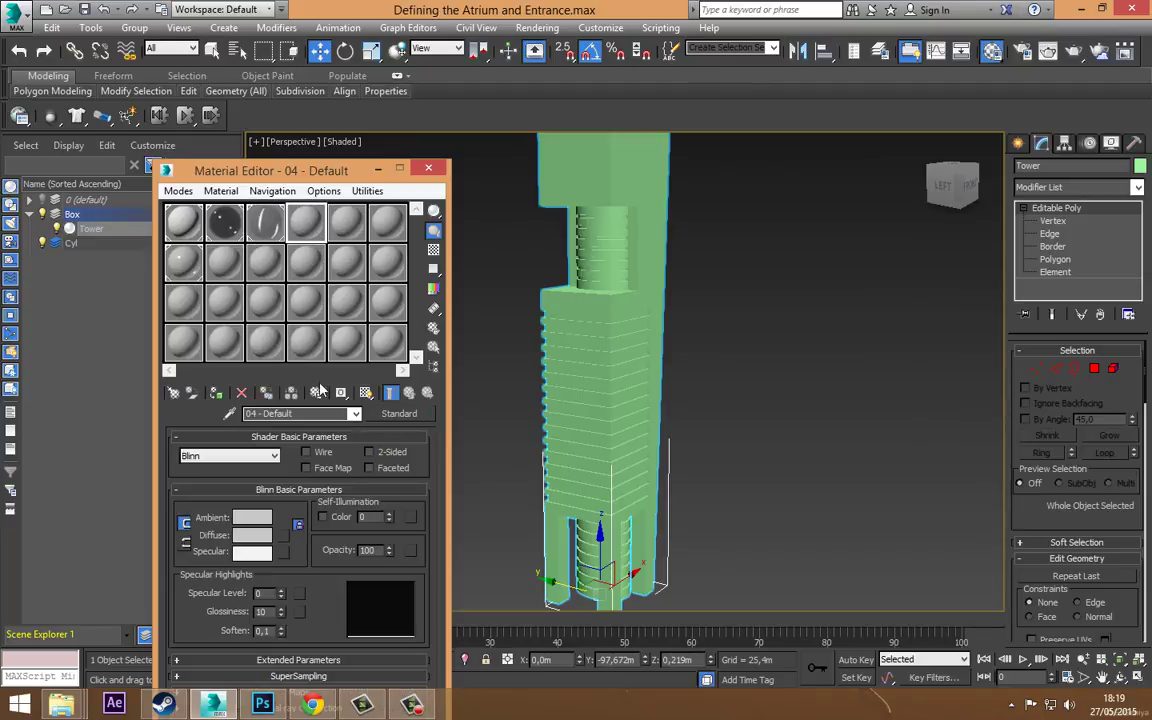
pyautogui.click(399, 413)
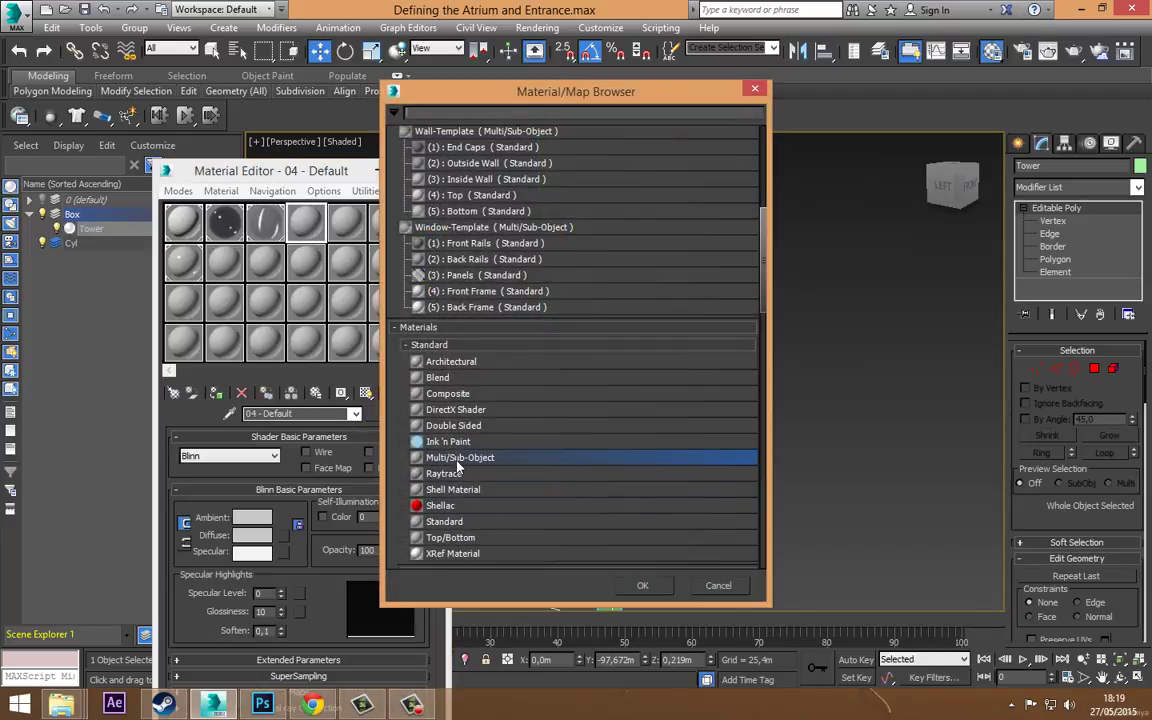
pyautogui.doubleClick(463, 458)
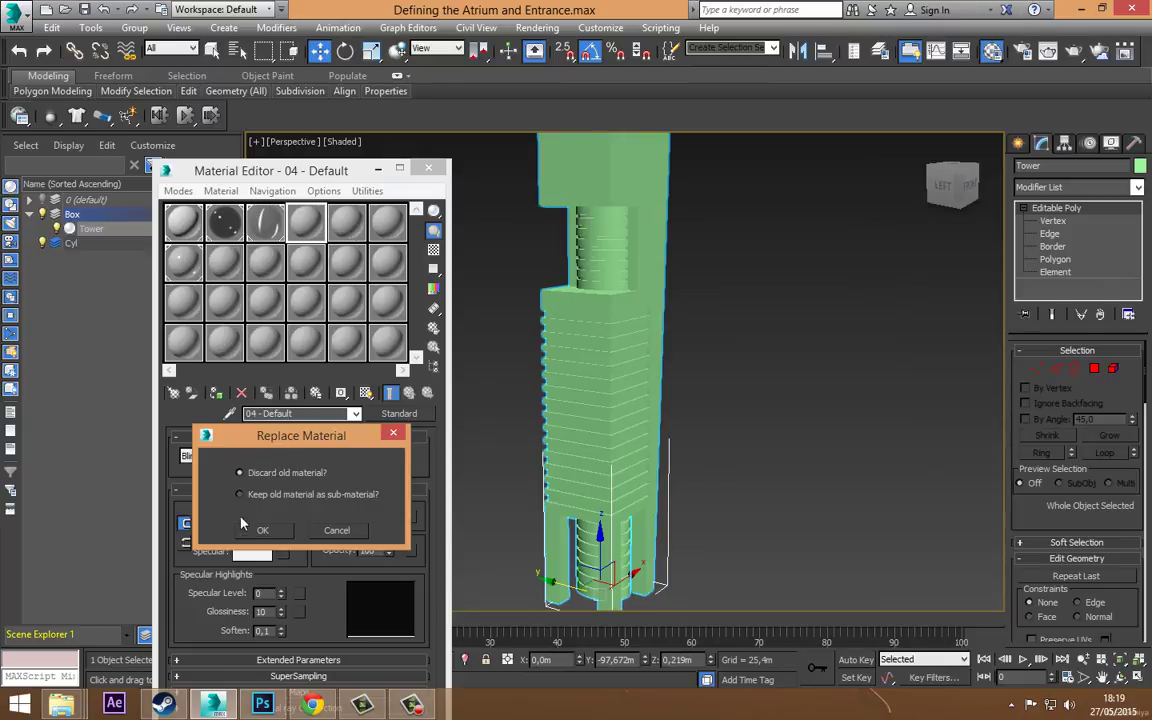
pyautogui.click(262, 530)
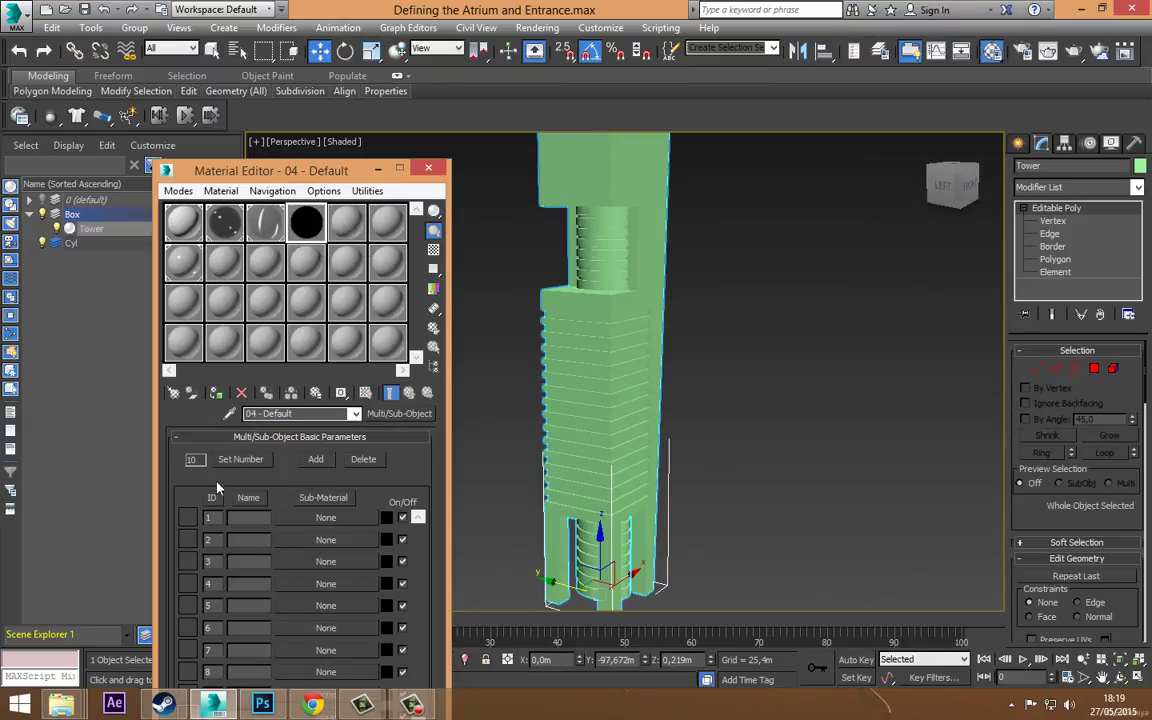
# - Set the Multi/Sub-Object to three slots and instance Concrete and Glass into slots 1 and 2
pyautogui.click(240, 460)
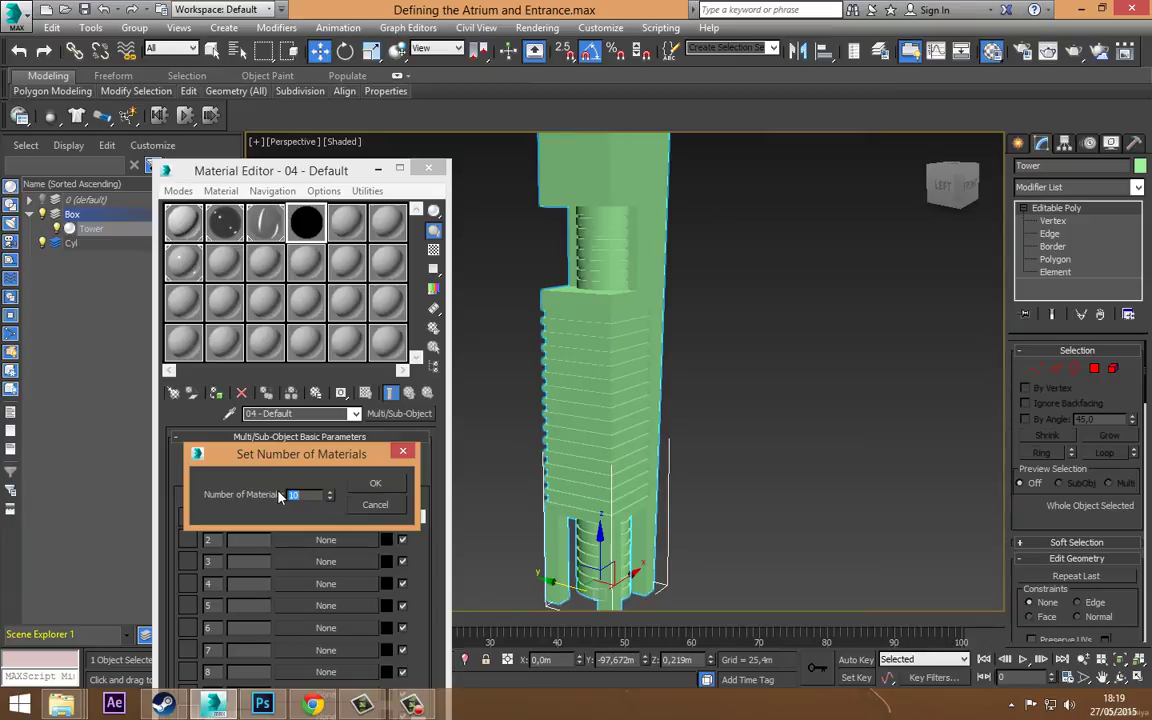
pyautogui.write('3')
pyautogui.click(389, 485)
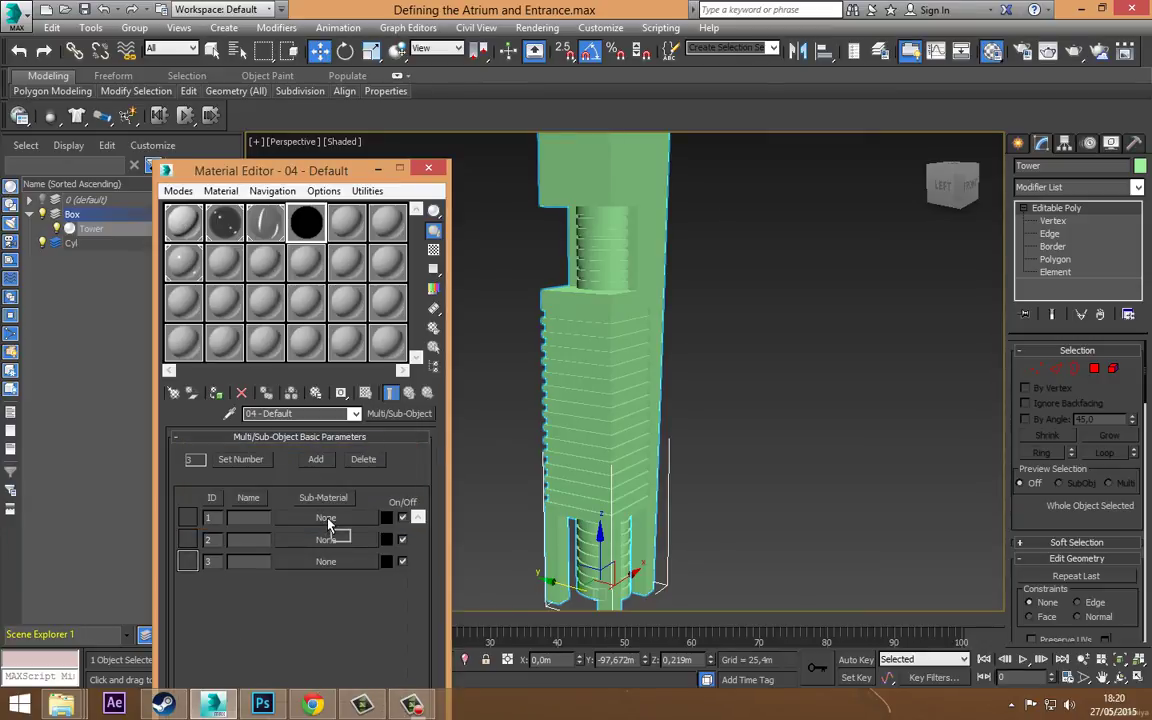
pyautogui.moveTo(327, 520); pyautogui.dragTo(327, 518)
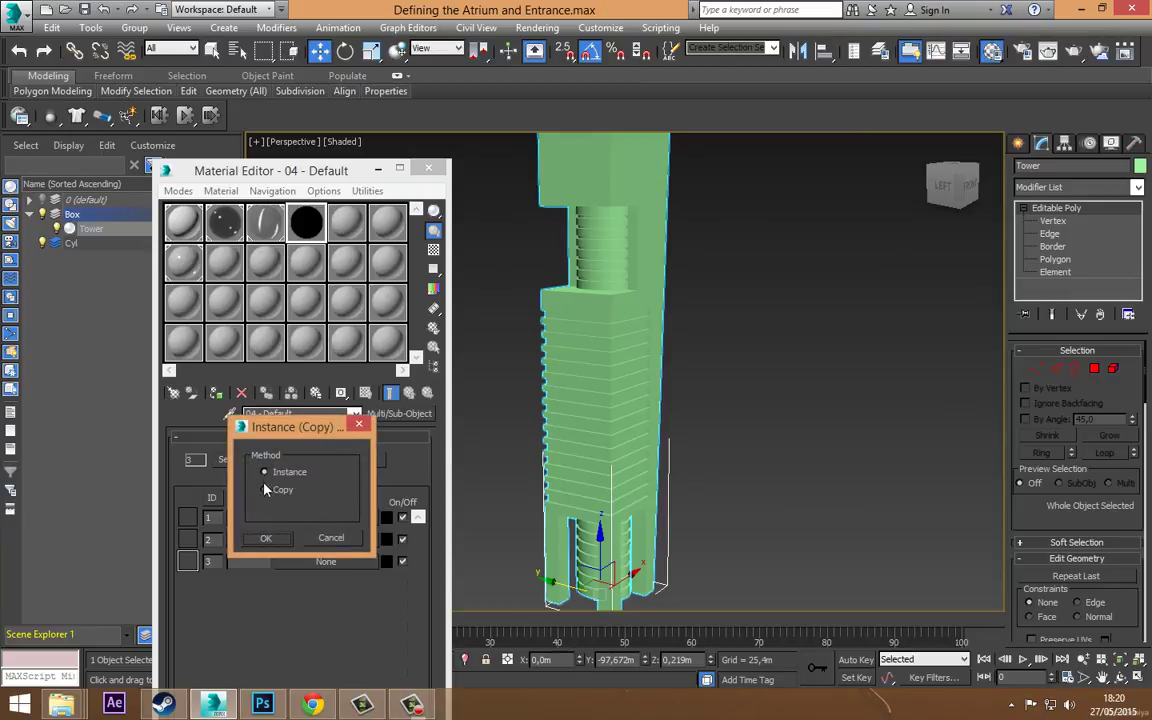
pyautogui.click(267, 538)
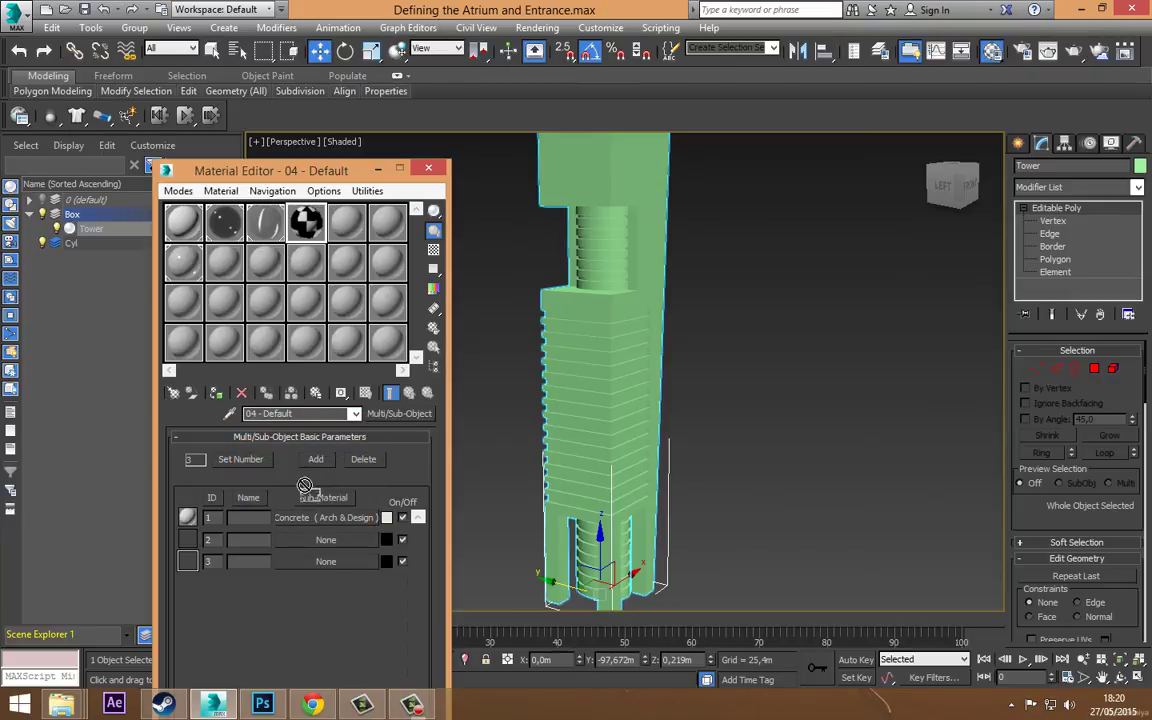
pyautogui.moveTo(315, 545); pyautogui.dragTo(318, 541)
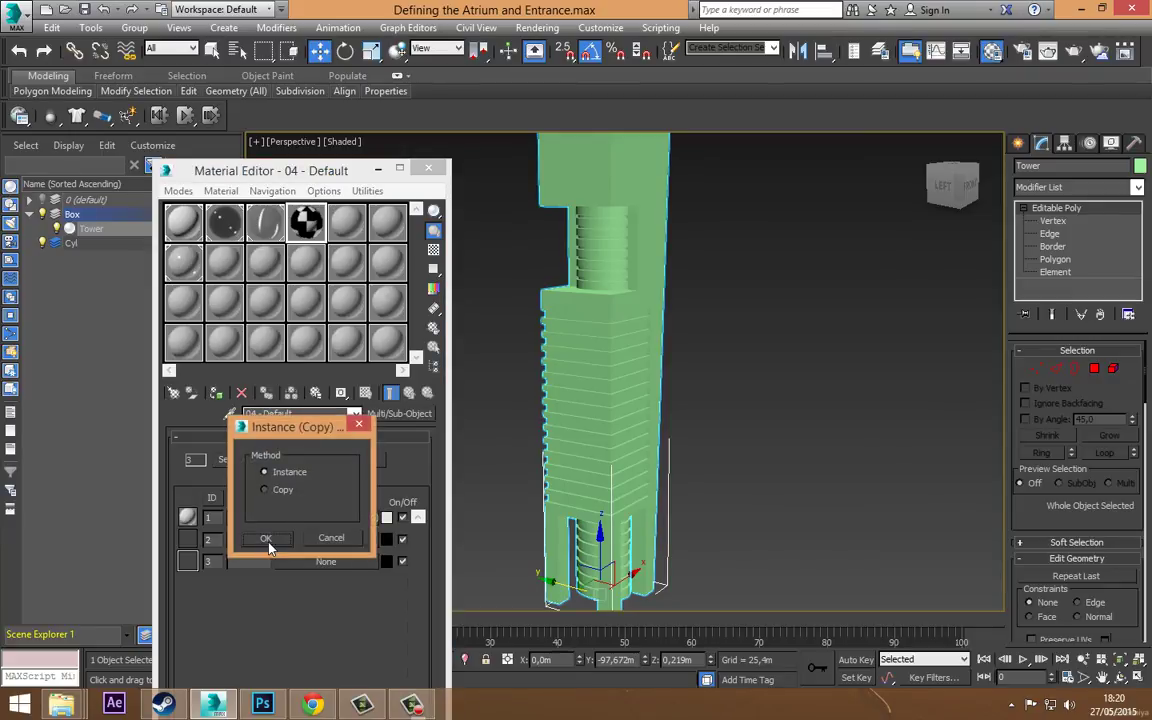
pyautogui.click(267, 539)
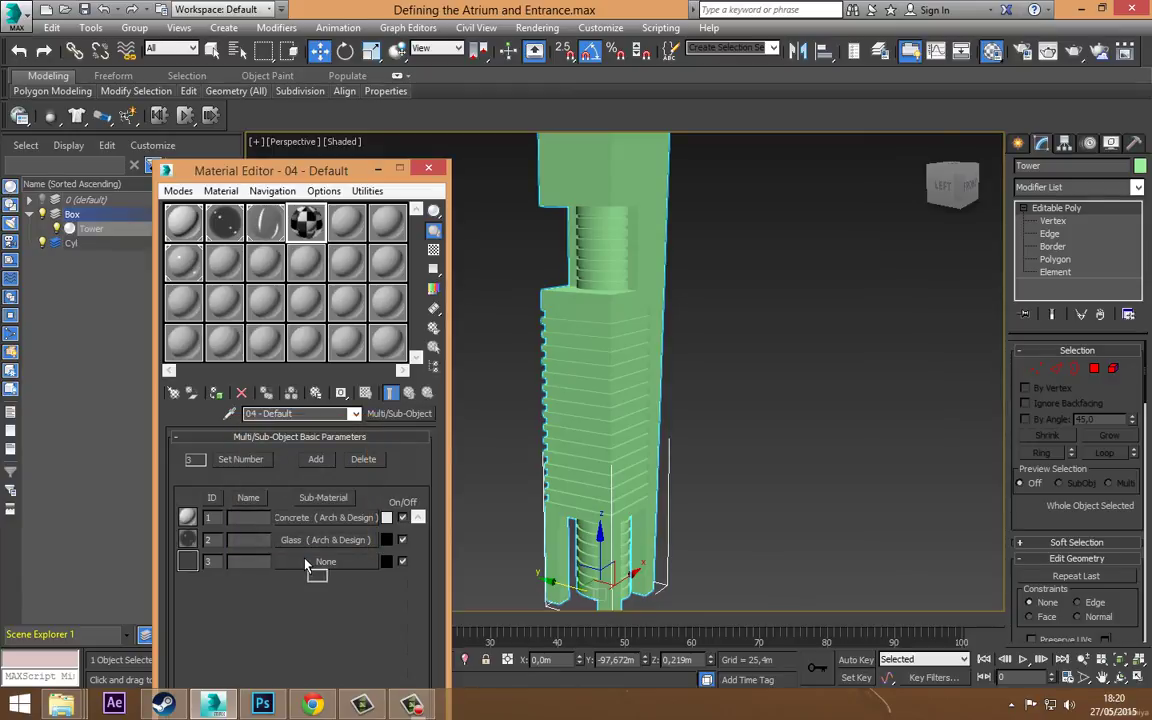
# - Instance Metal into slot 3 and assign the three-part material to the Tower
pyautogui.moveTo(272, 262); pyautogui.dragTo(326, 561)
pyautogui.click(267, 539)
pyautogui.press('z')
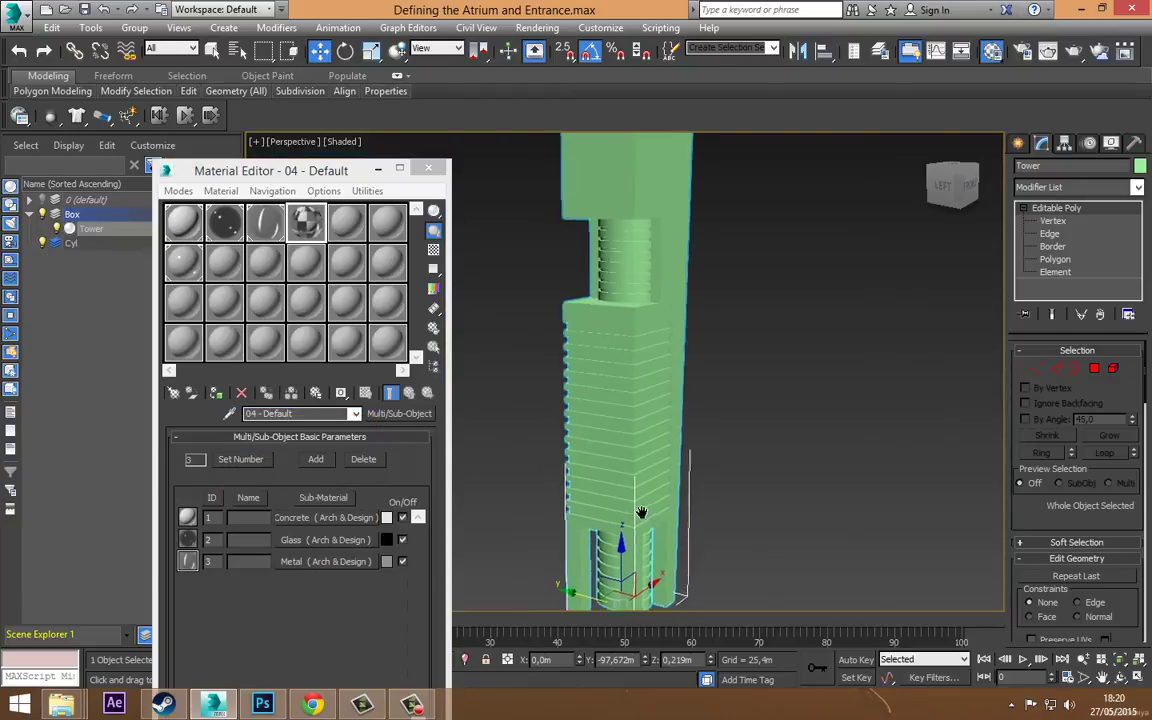
pyautogui.click(216, 392)
pyautogui.scroll(2, 663, 481)
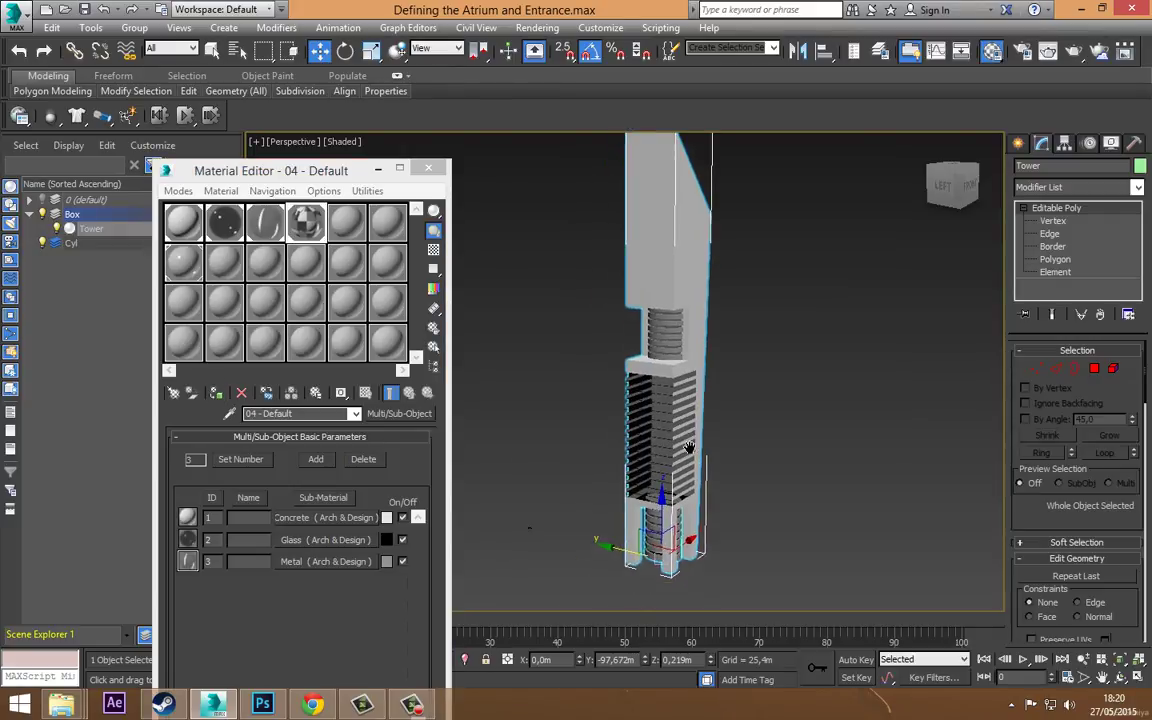
# - Close the Material Editor, deselect everything, and orbit to bring the twisting tower into view
pyautogui.click(427, 172)
pyautogui.click(470, 334)
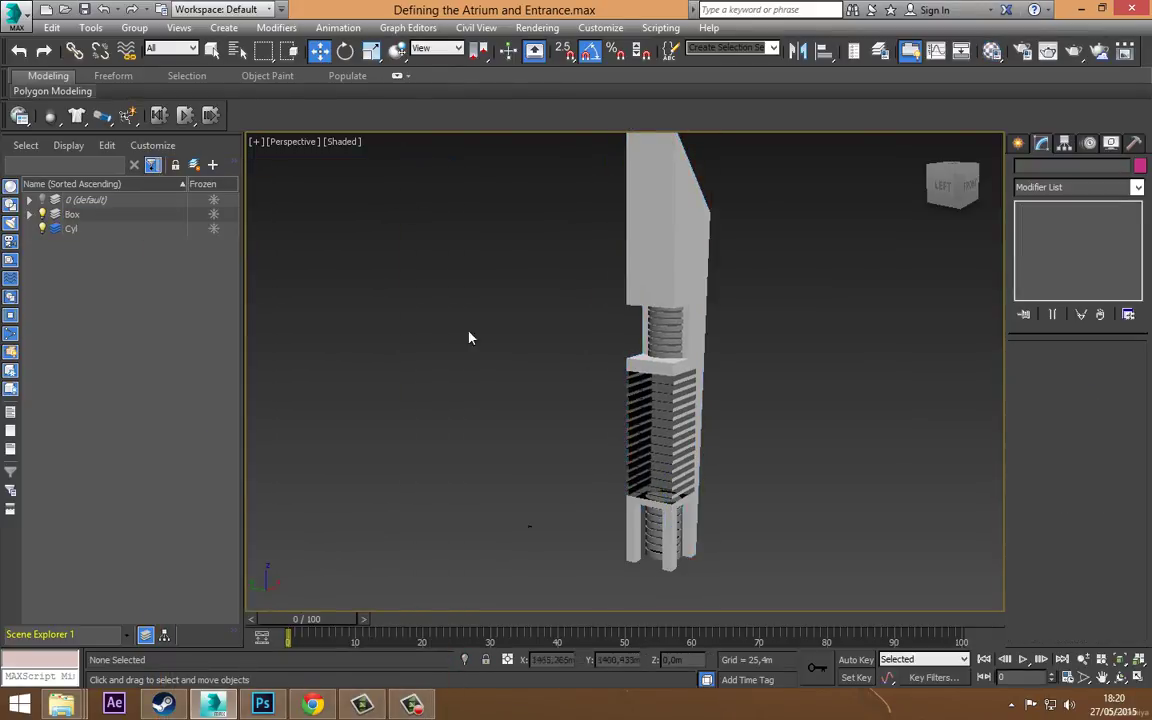
pyautogui.hotkey('ctrl', 'r')
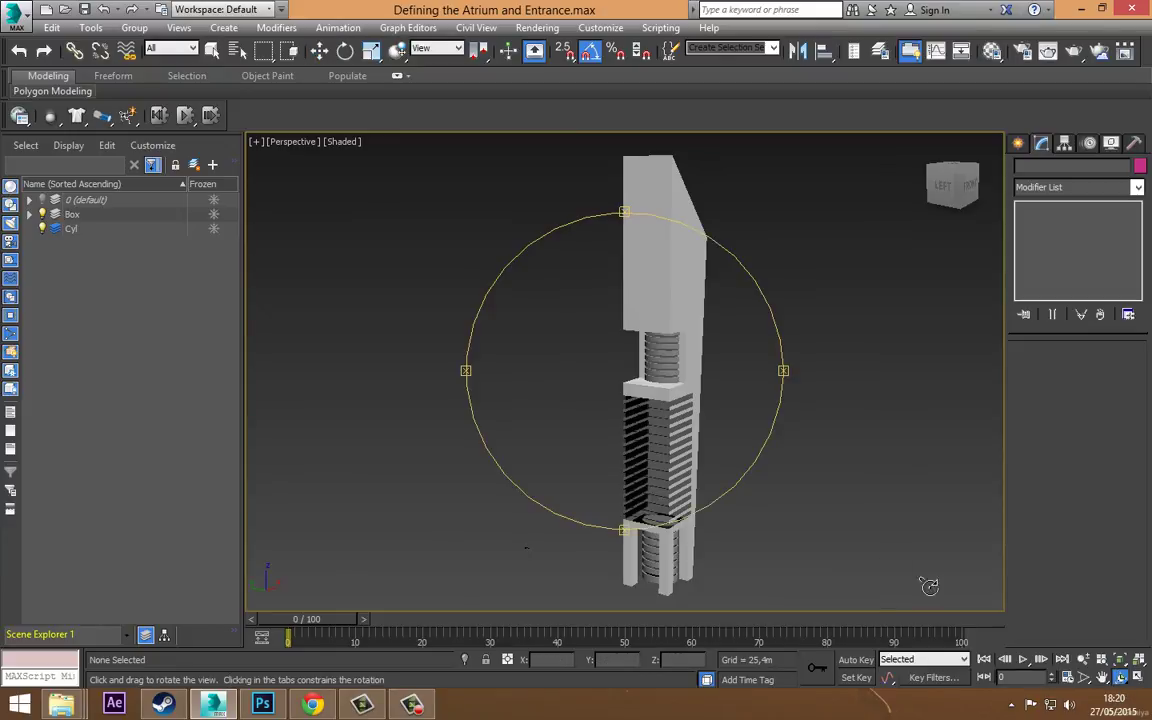
pyautogui.moveTo(470, 330); pyautogui.dragTo(566, 410)
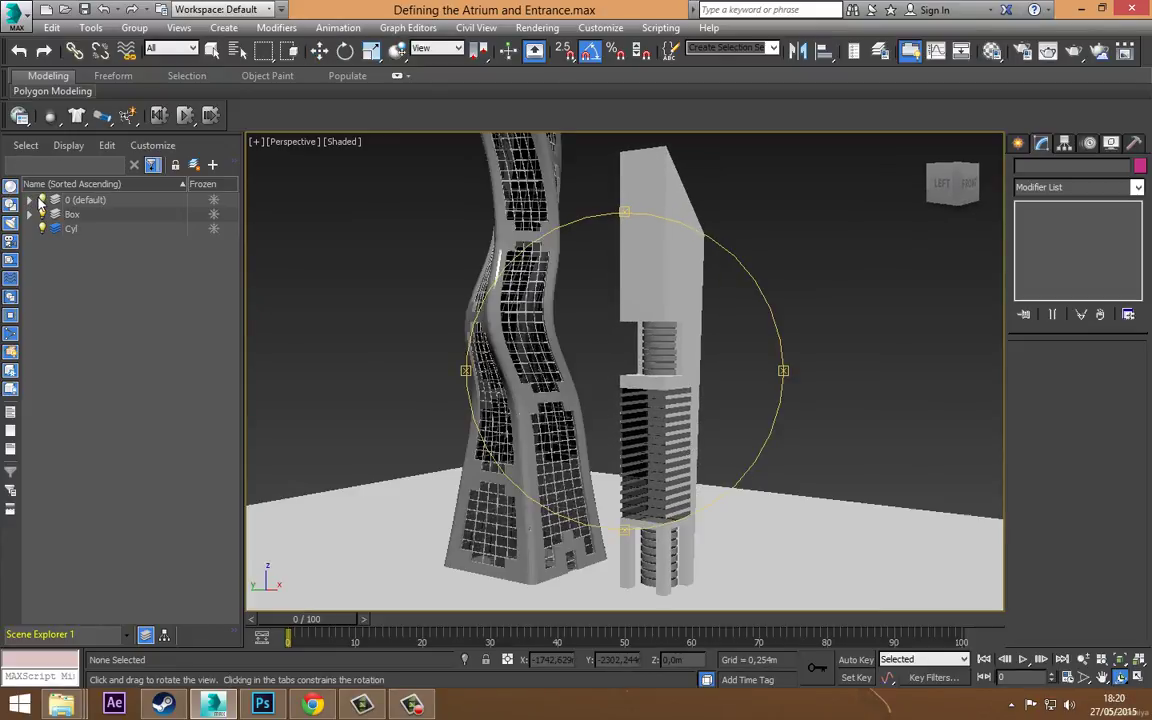
pyautogui.moveTo(620, 457)
pyautogui.mouseDown()
pyautogui.moveTo(640, 463)
pyautogui.moveTo(603, 438)
pyautogui.moveTo(633, 458)
pyautogui.mouseUp()
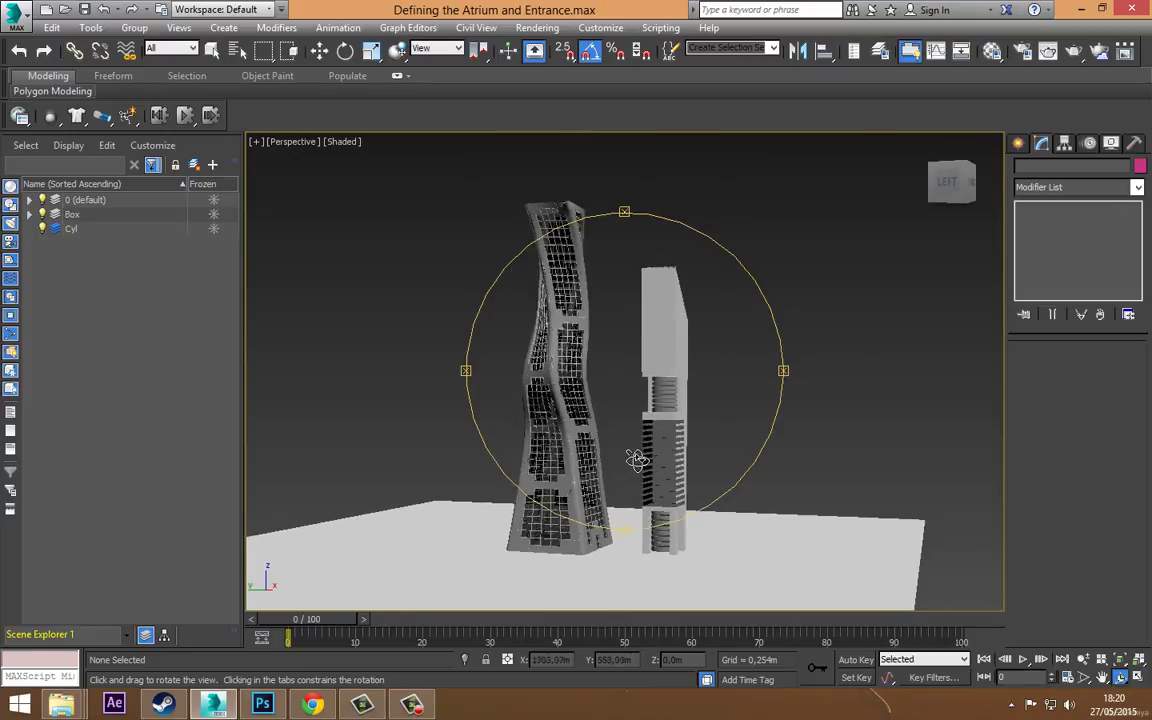
# - Zoom and orbit until both towers are framed on the ground plane
pyautogui.scroll(2, 563, 314)
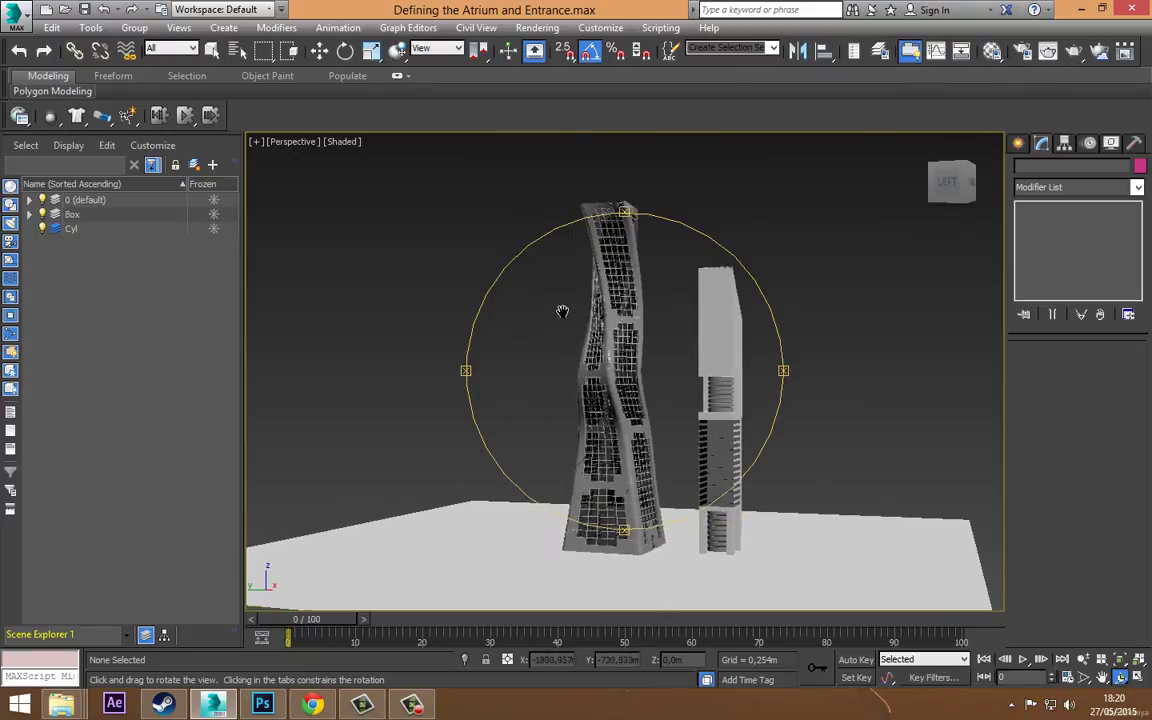
pyautogui.scroll(4, 563, 314)
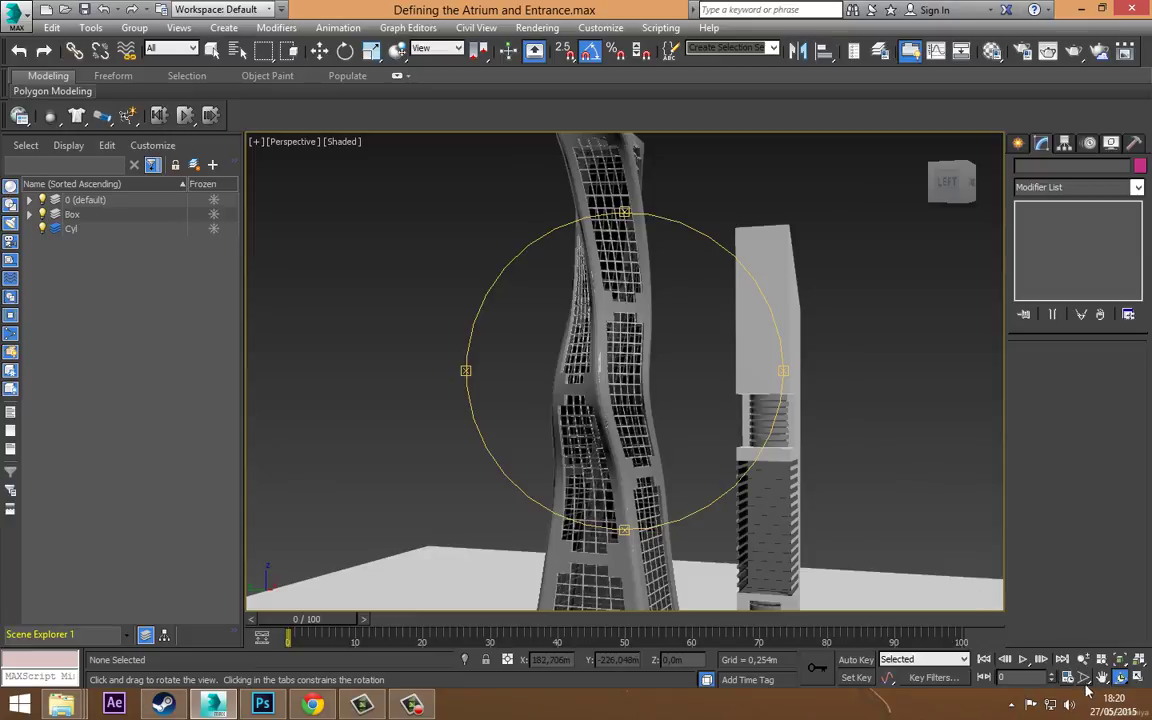
pyautogui.hotkey('ctrl', 'w')
pyautogui.scroll(-3, 660, 430)
pyautogui.scroll(-1, 622, 399)
pyautogui.keyDown('alt'); pyautogui.moveTo(622, 399); pyautogui.dragTo(796, 191, button='middle'); pyautogui.keyUp('alt')
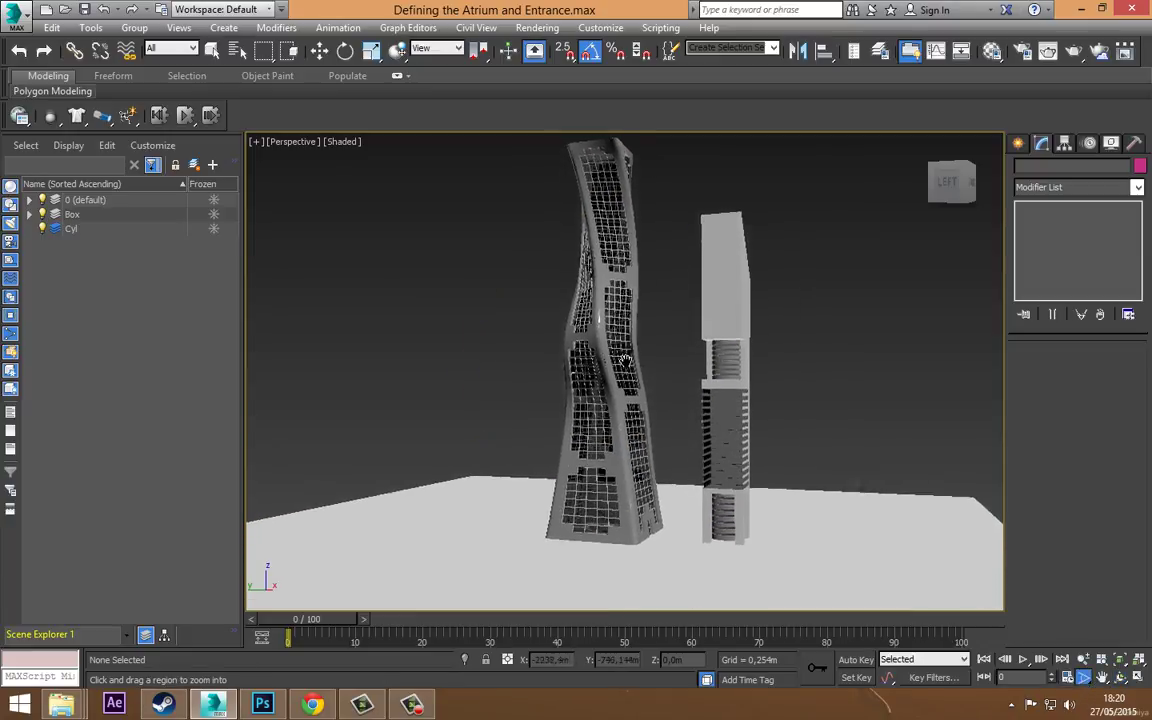
pyautogui.click(1078, 54)
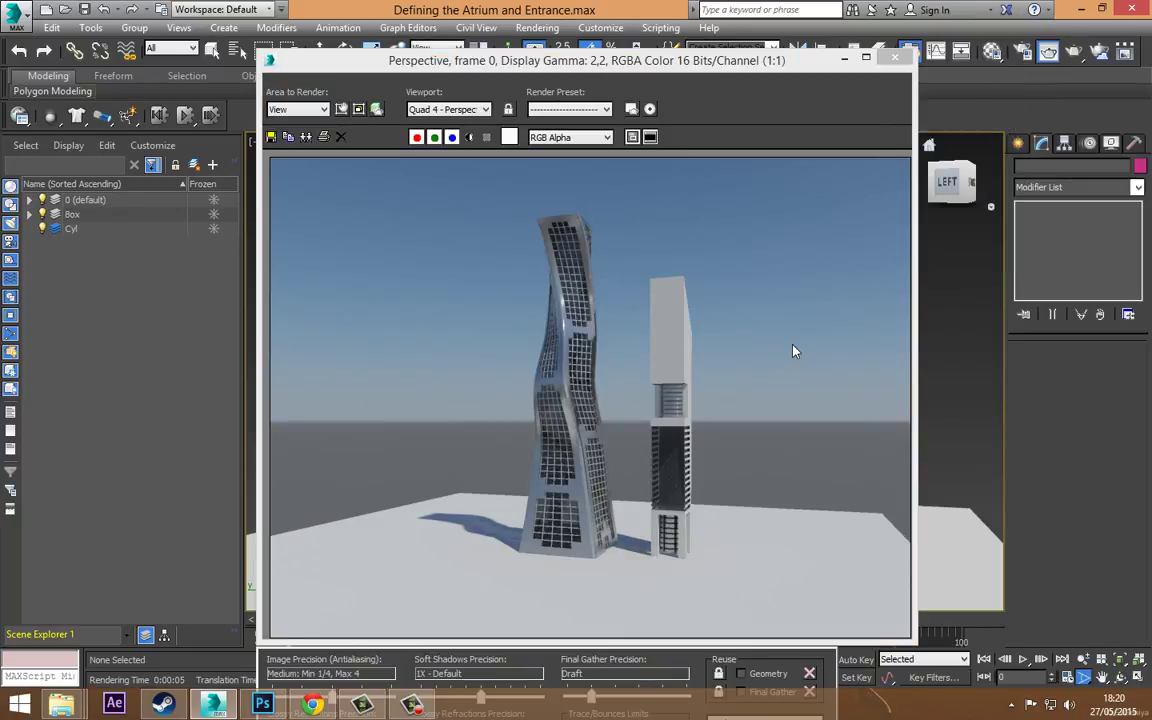
pyautogui.click(893, 62)
# - Orbit to face the slab building, select the Tower and enter Polygon sub-object mode
pyautogui.click(1118, 680)
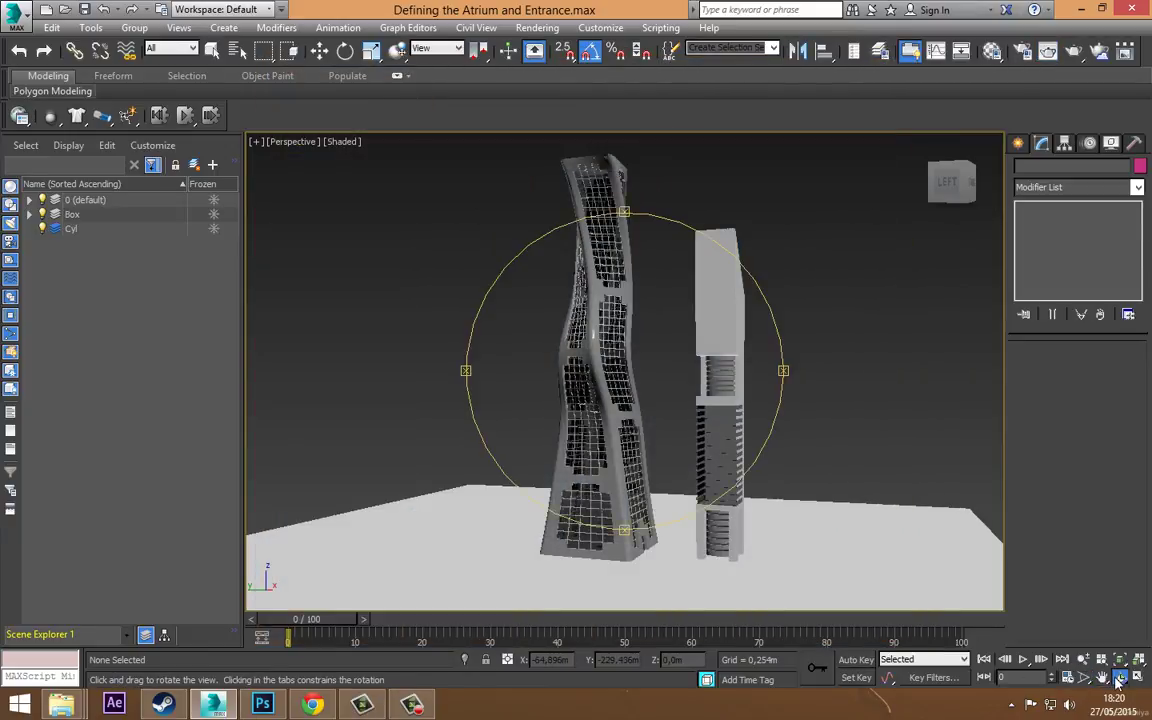
pyautogui.moveTo(720, 445)
pyautogui.mouseDown()
pyautogui.moveTo(689, 437)
pyautogui.moveTo(656, 476)
pyautogui.moveTo(633, 478)
pyautogui.mouseUp()
pyautogui.scroll(3, 694, 455)
pyautogui.scroll(3, 702, 460)
pyautogui.press('w')
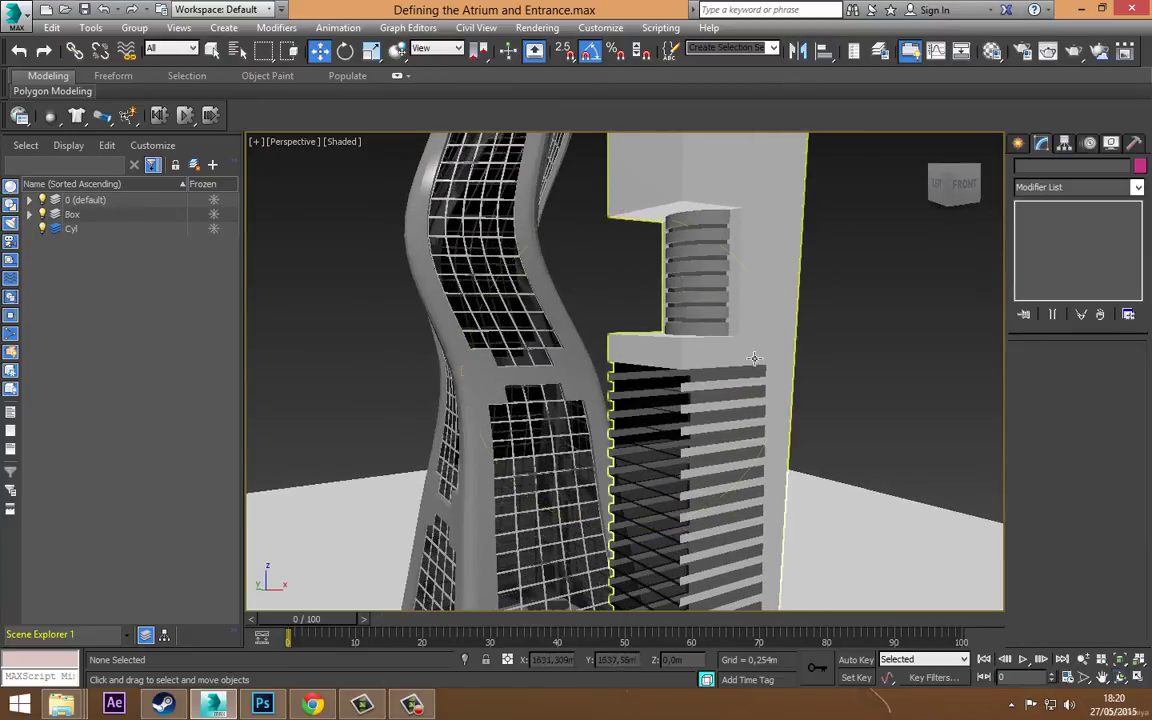
pyautogui.click(754, 358)
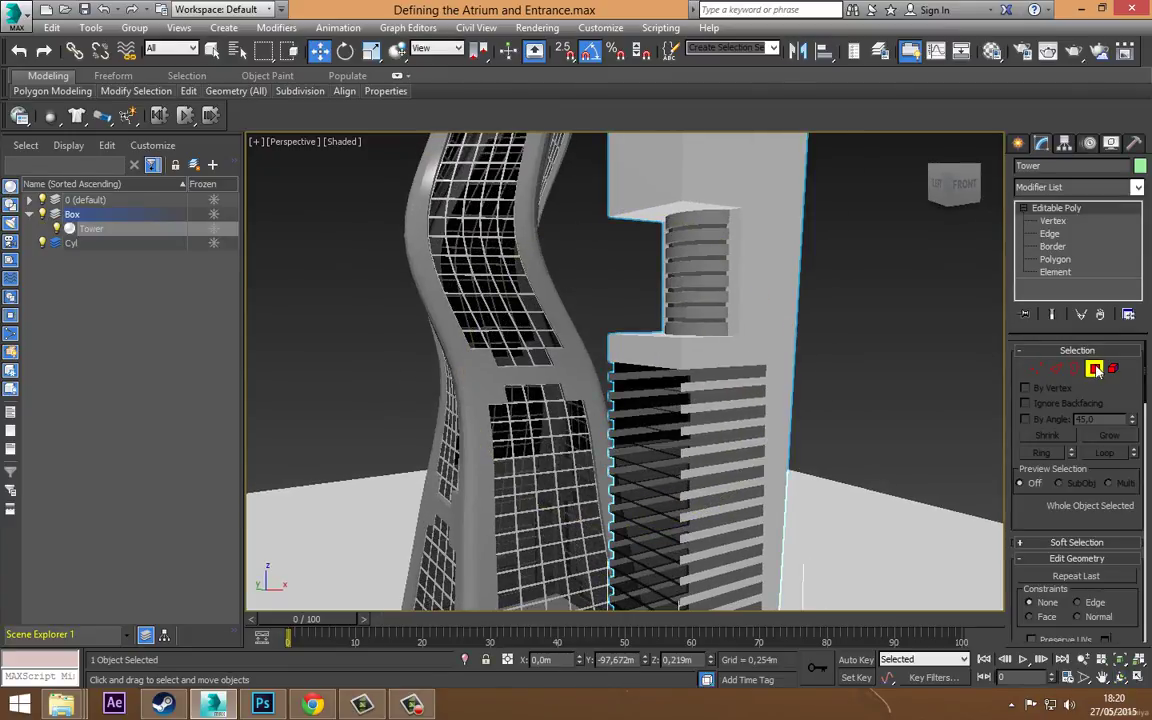
pyautogui.click(1095, 369)
# - Select the uppermost floor slab face and orbit in closer to the slab edges
pyautogui.click(645, 379)
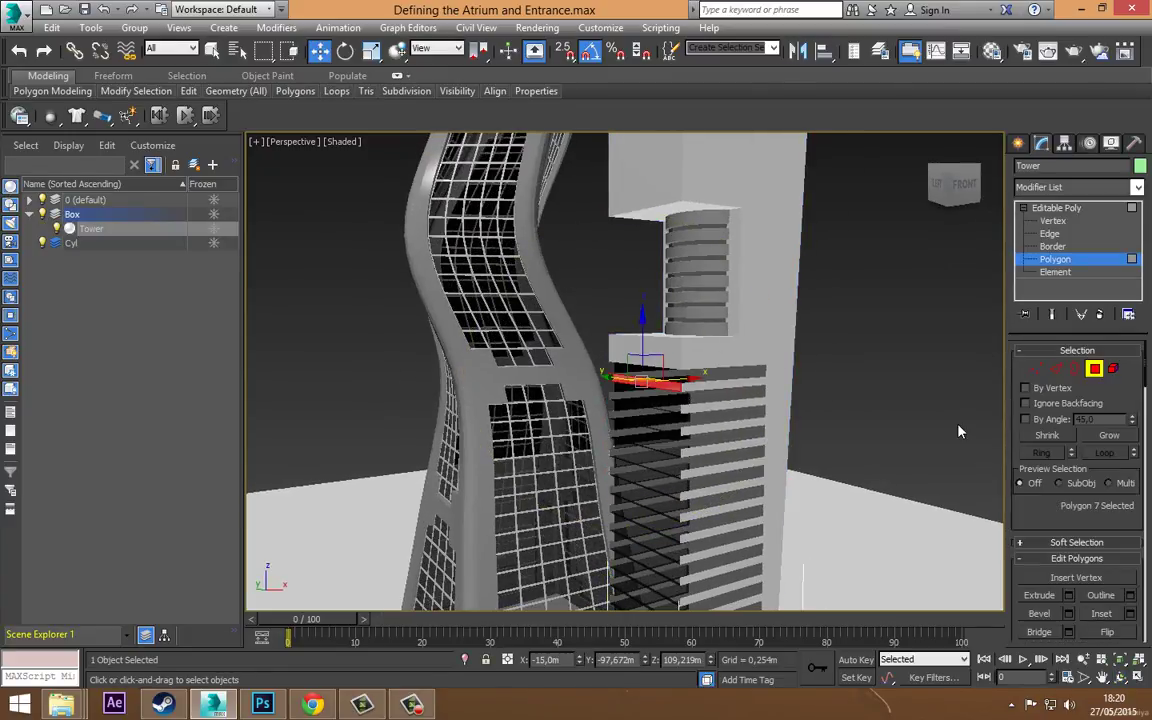
pyautogui.moveTo(1141, 537); pyautogui.dragTo(1097, 10)
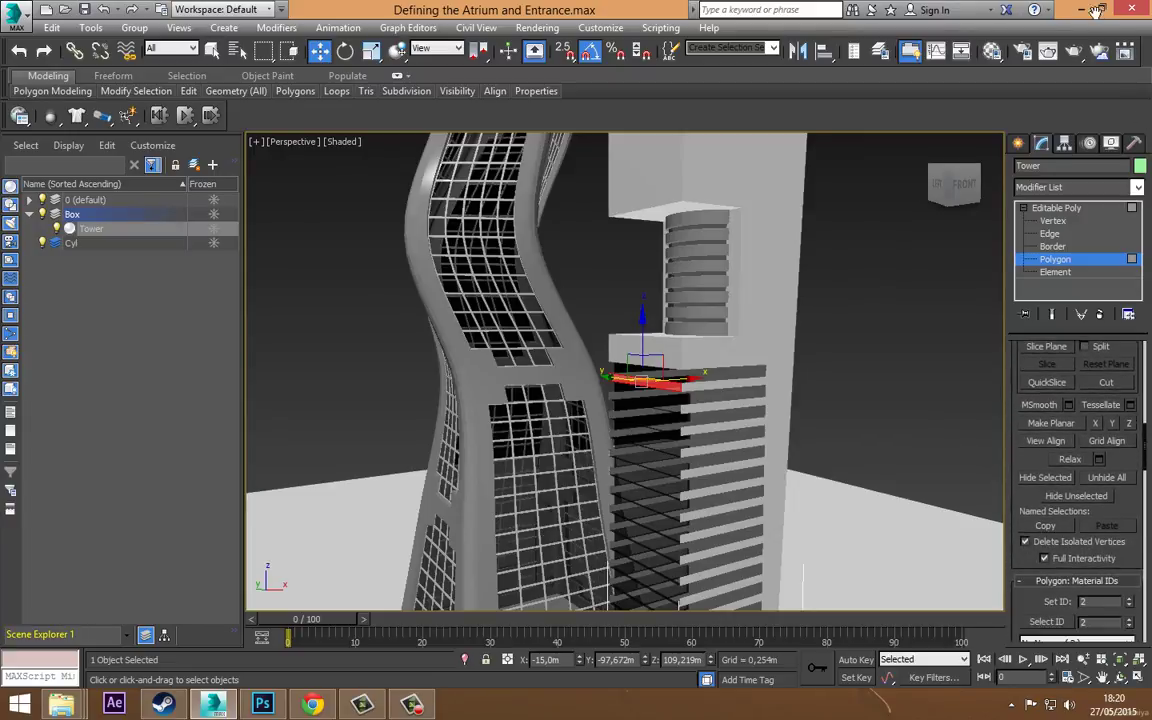
pyautogui.moveTo(664, 356); pyautogui.dragTo(770, 312, button='middle')
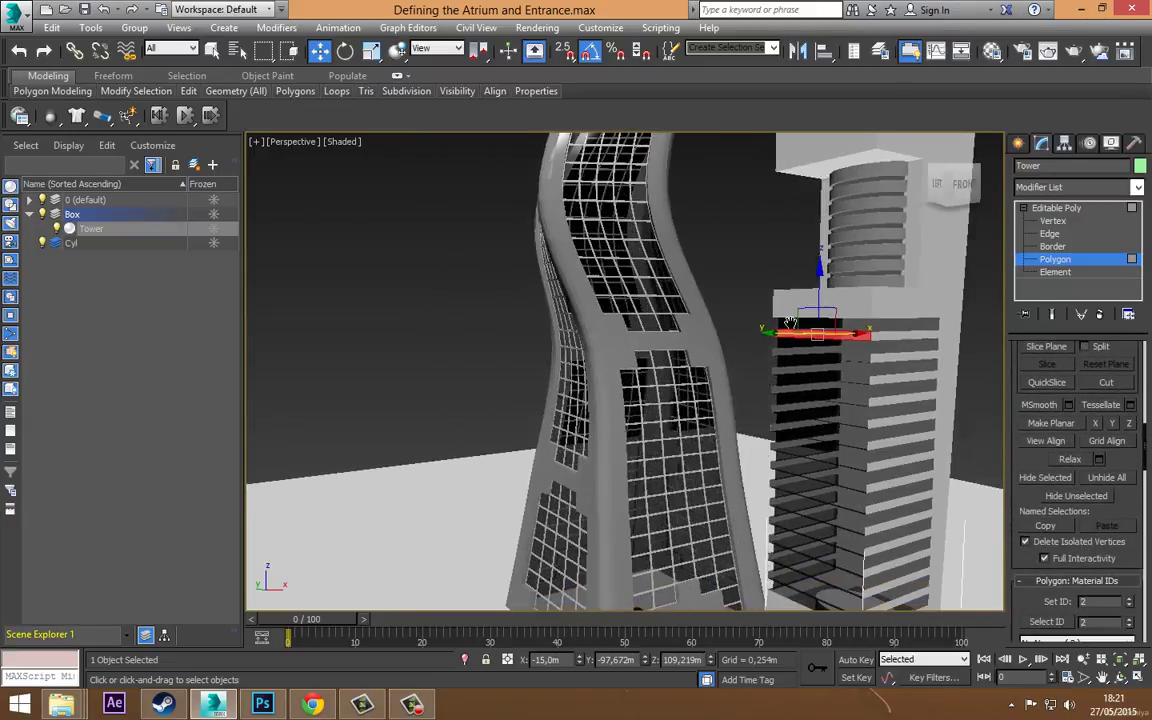
pyautogui.click(1118, 680)
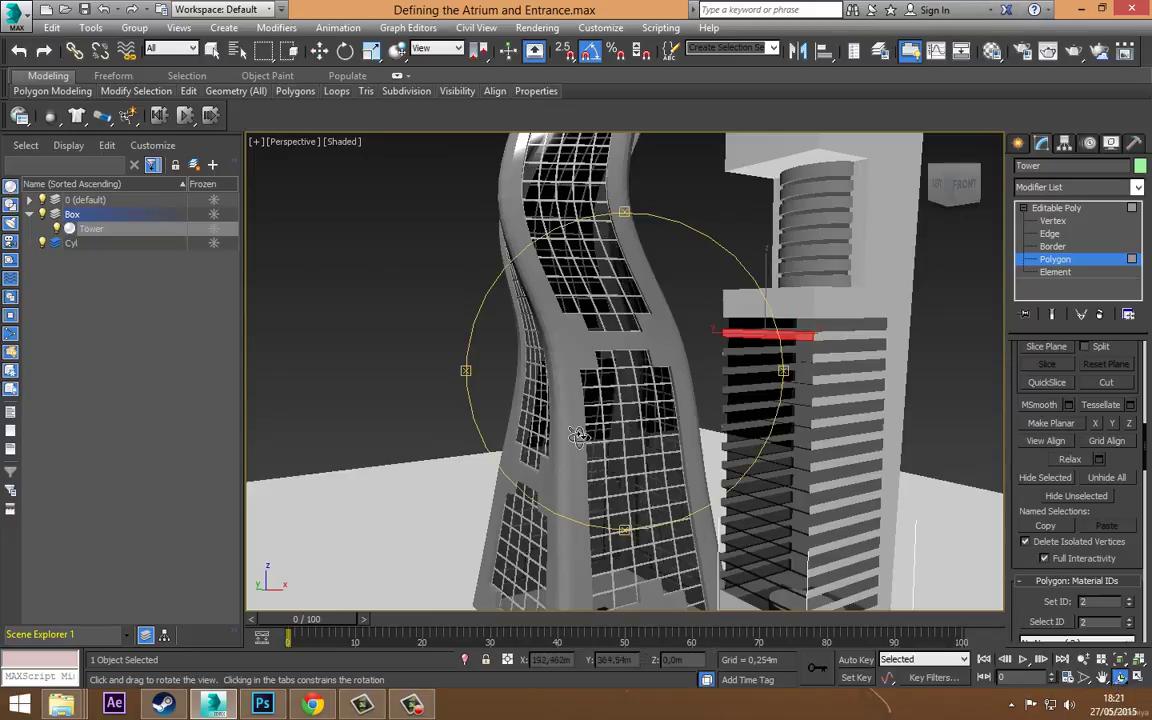
pyautogui.moveTo(521, 393); pyautogui.dragTo(669, 440)
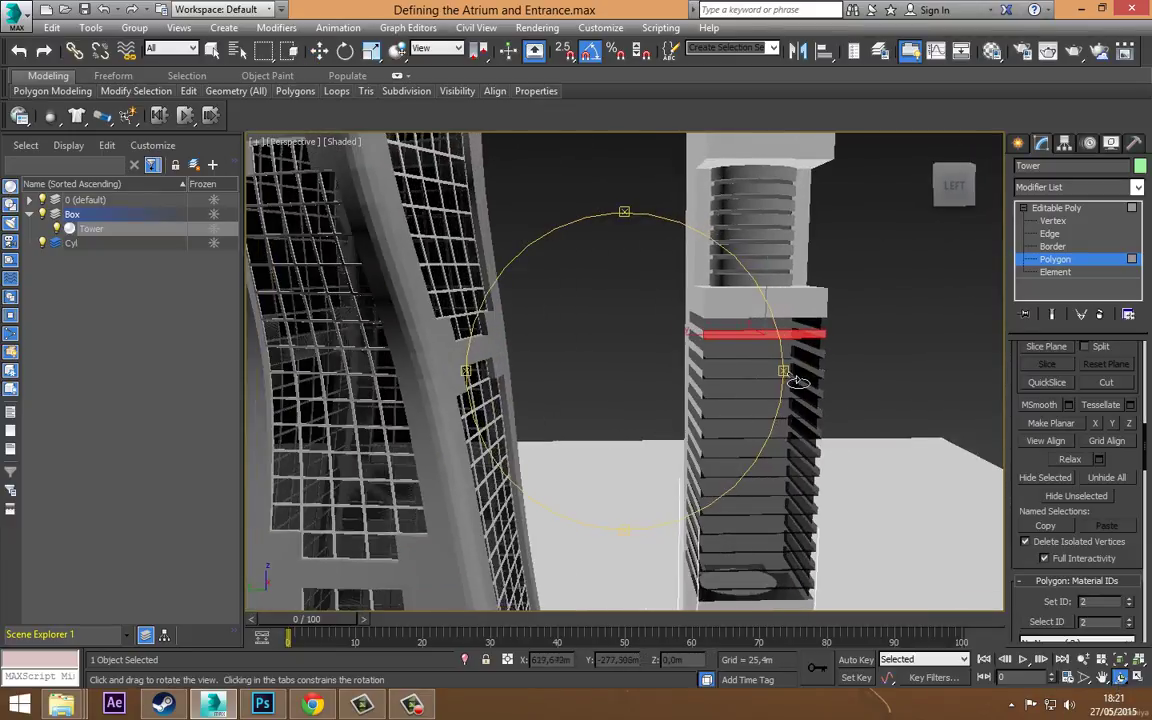
pyautogui.moveTo(471, 373); pyautogui.dragTo(663, 460)
pyautogui.press('w')
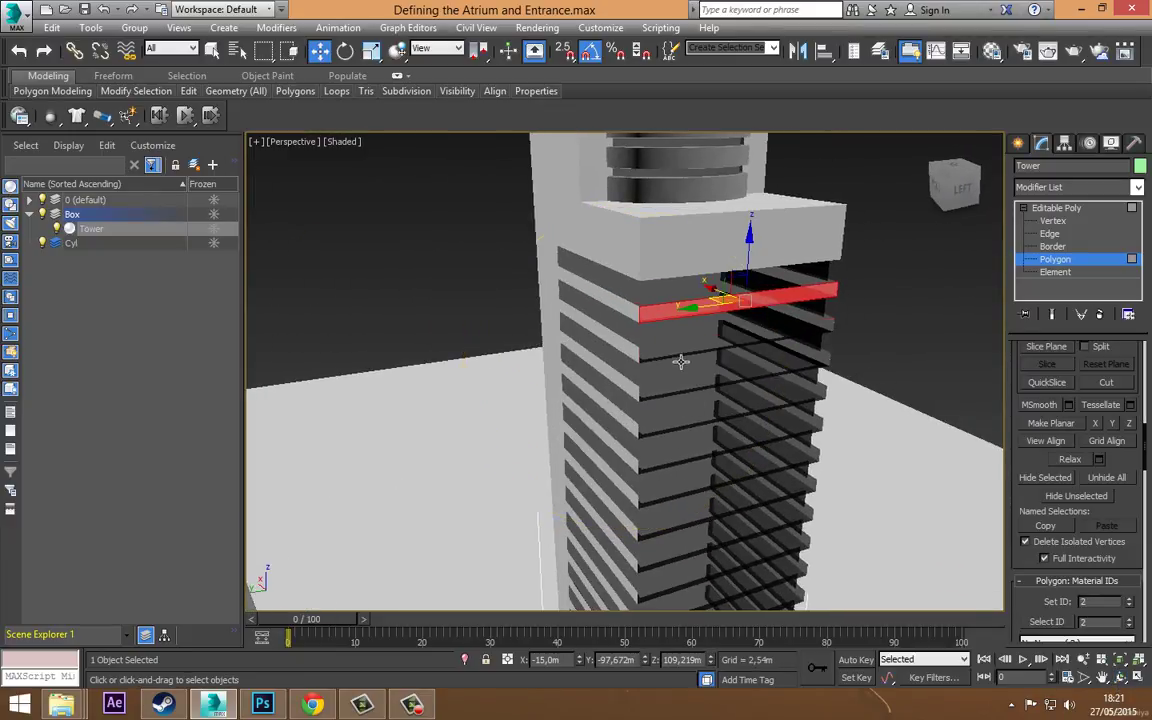
# - Add the next five floor slabs down the building to the selection
pyautogui.keyDown('ctrl'); pyautogui.click(680, 350); pyautogui.keyUp('ctrl')
pyautogui.keyDown('ctrl'); pyautogui.click(679, 390); pyautogui.keyUp('ctrl')
pyautogui.keyDown('ctrl'); pyautogui.click(677, 430); pyautogui.keyUp('ctrl')
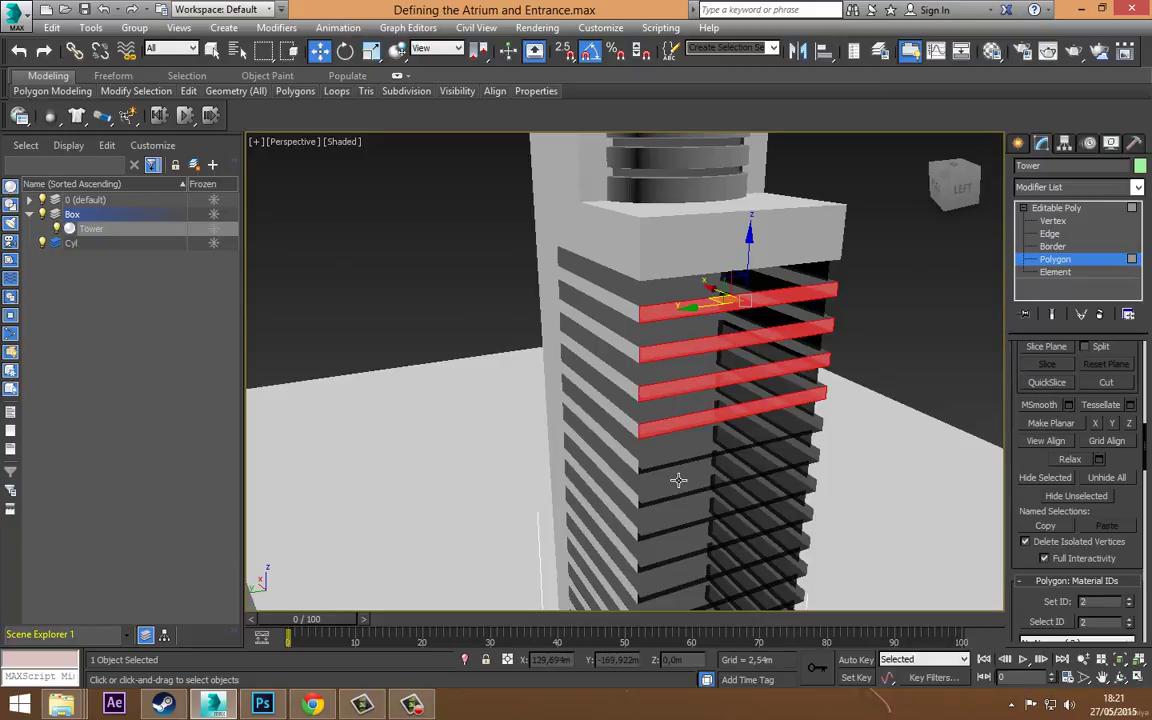
pyautogui.keyDown('ctrl'); pyautogui.click(681, 468); pyautogui.keyUp('ctrl')
pyautogui.keyDown('ctrl'); pyautogui.click(692, 505); pyautogui.keyUp('ctrl')
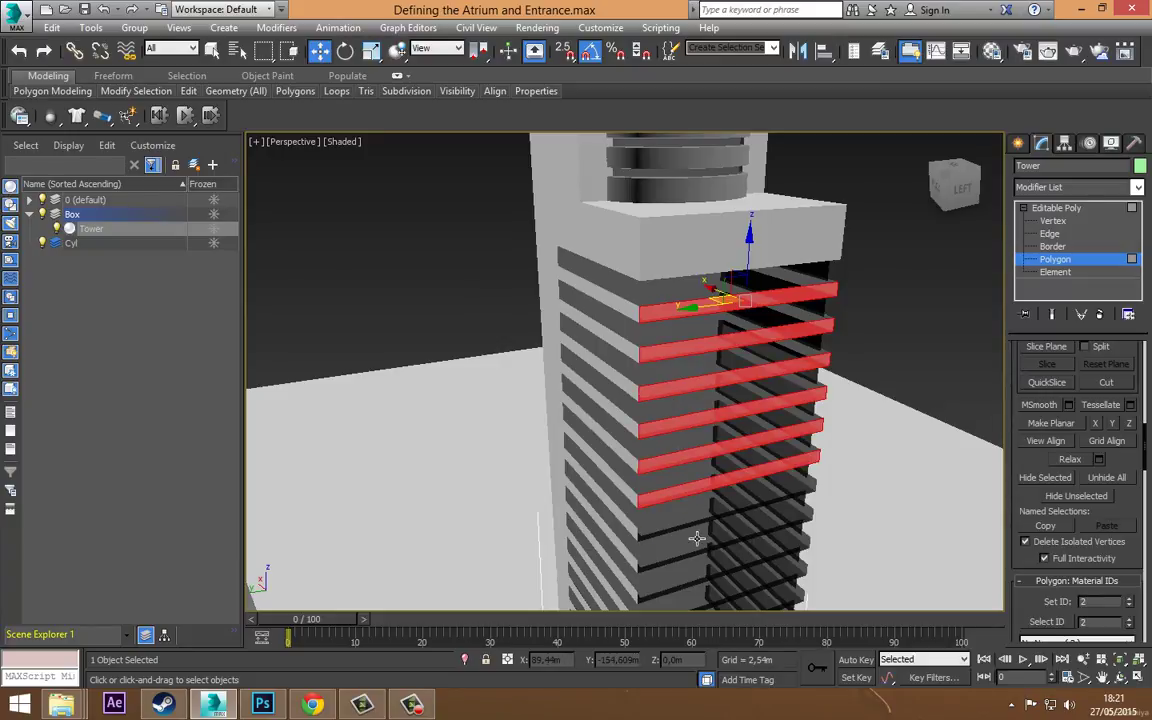
# - Add the remaining lower floor slabs, down to the lowest, to the selection
pyautogui.moveTo(697, 540); pyautogui.dragTo(684, 386, button='middle')
pyautogui.keyDown('ctrl'); pyautogui.click(678, 372); pyautogui.keyUp('ctrl')
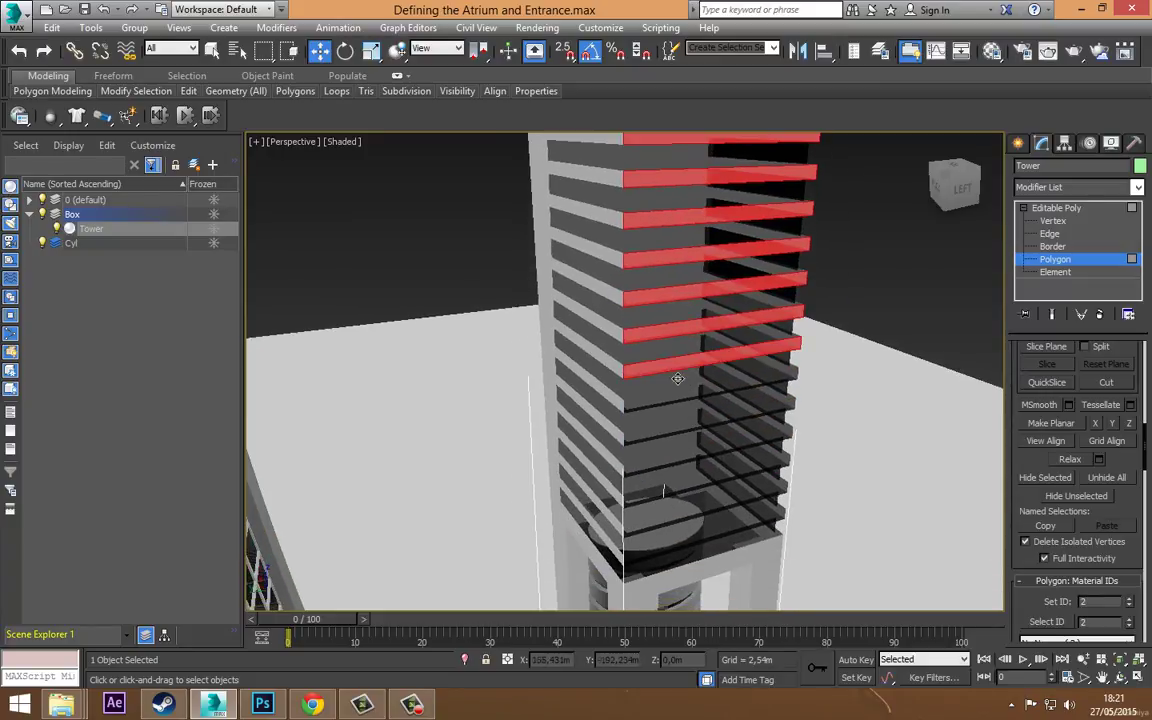
pyautogui.keyDown('ctrl'); pyautogui.click(655, 412); pyautogui.keyUp('ctrl')
pyautogui.keyDown('ctrl'); pyautogui.click(651, 440); pyautogui.keyUp('ctrl')
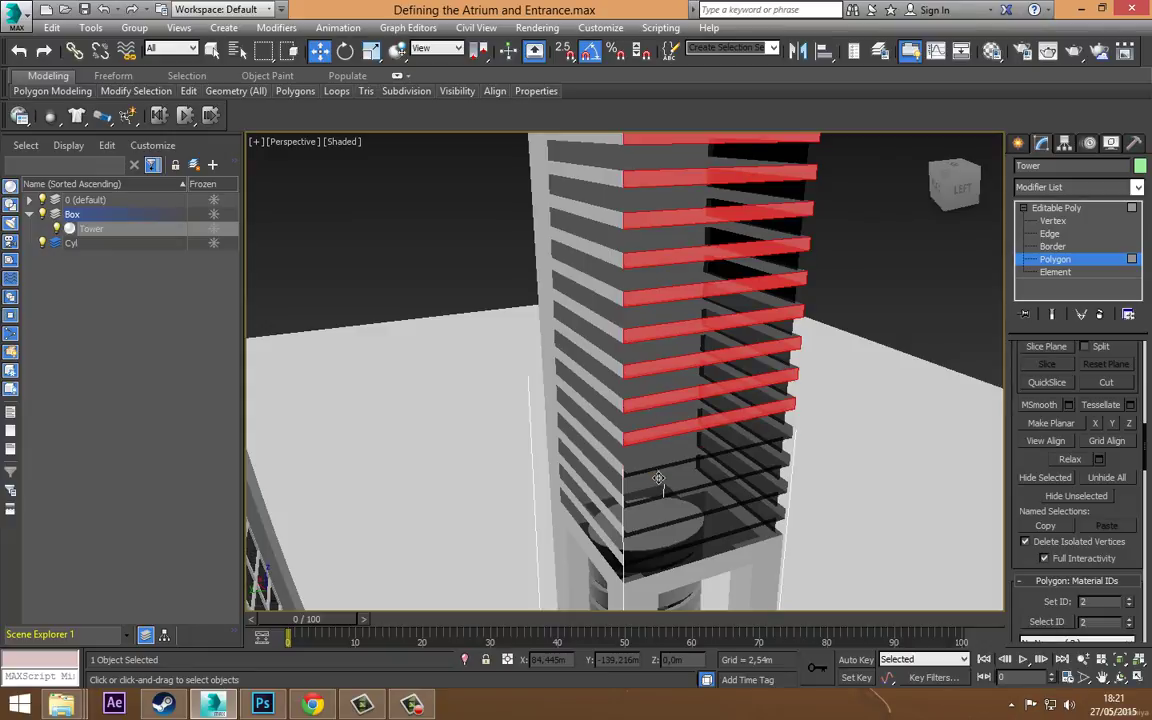
pyautogui.keyDown('ctrl'); pyautogui.click(657, 465); pyautogui.keyUp('ctrl')
pyautogui.keyDown('ctrl'); pyautogui.click(655, 490); pyautogui.keyUp('ctrl')
pyautogui.keyDown('ctrl'); pyautogui.click(653, 515); pyautogui.keyUp('ctrl')
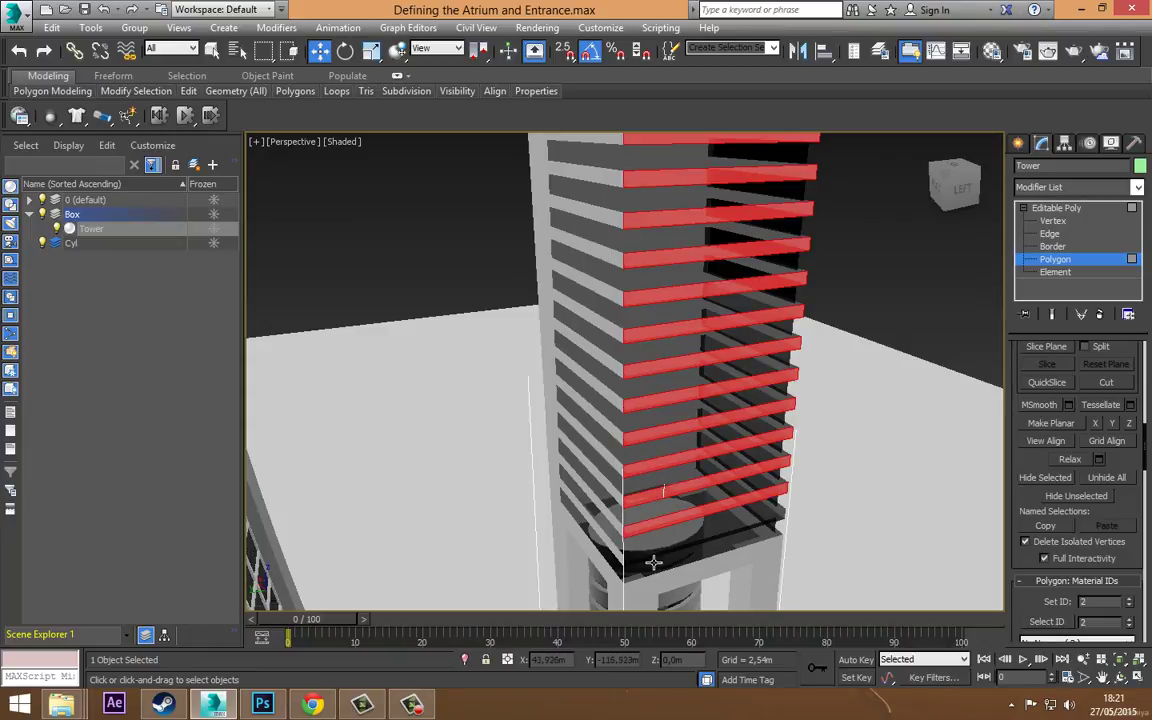
pyautogui.keyDown('alt'); pyautogui.moveTo(655, 560); pyautogui.dragTo(640, 530, button='middle'); pyautogui.keyUp('alt')
pyautogui.write('3')
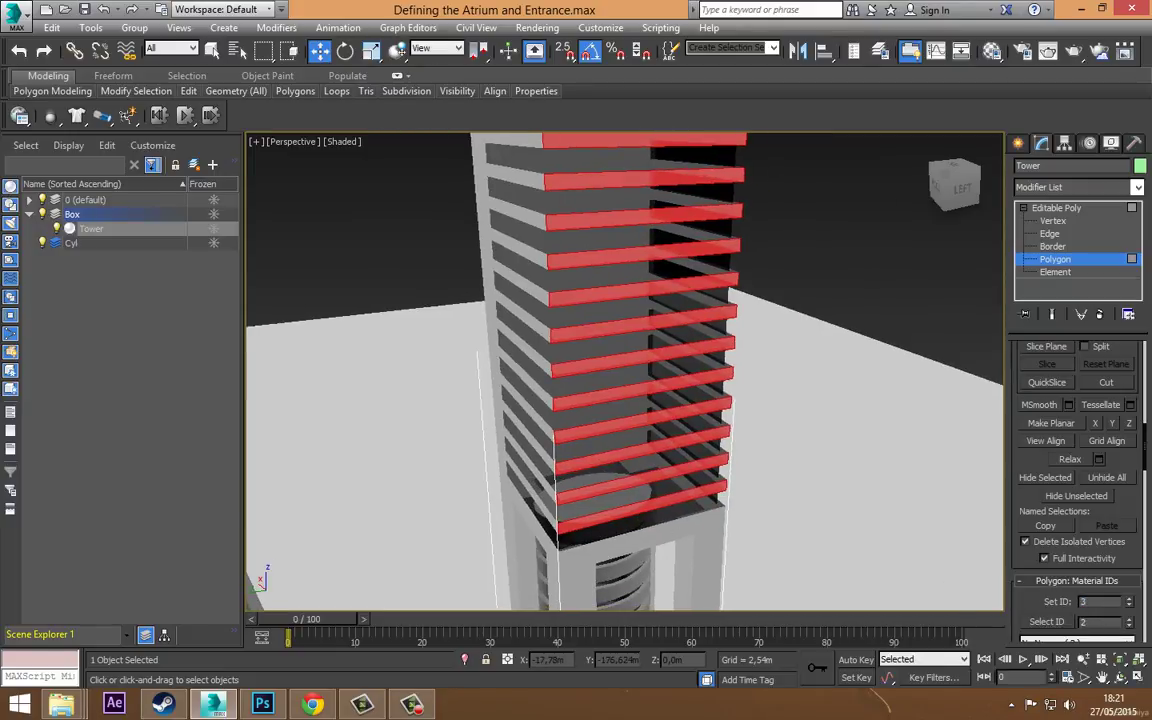
# - Assign material ID 3 to the selected floor slabs and inspect the tower's left side
pyautogui.press('Return')
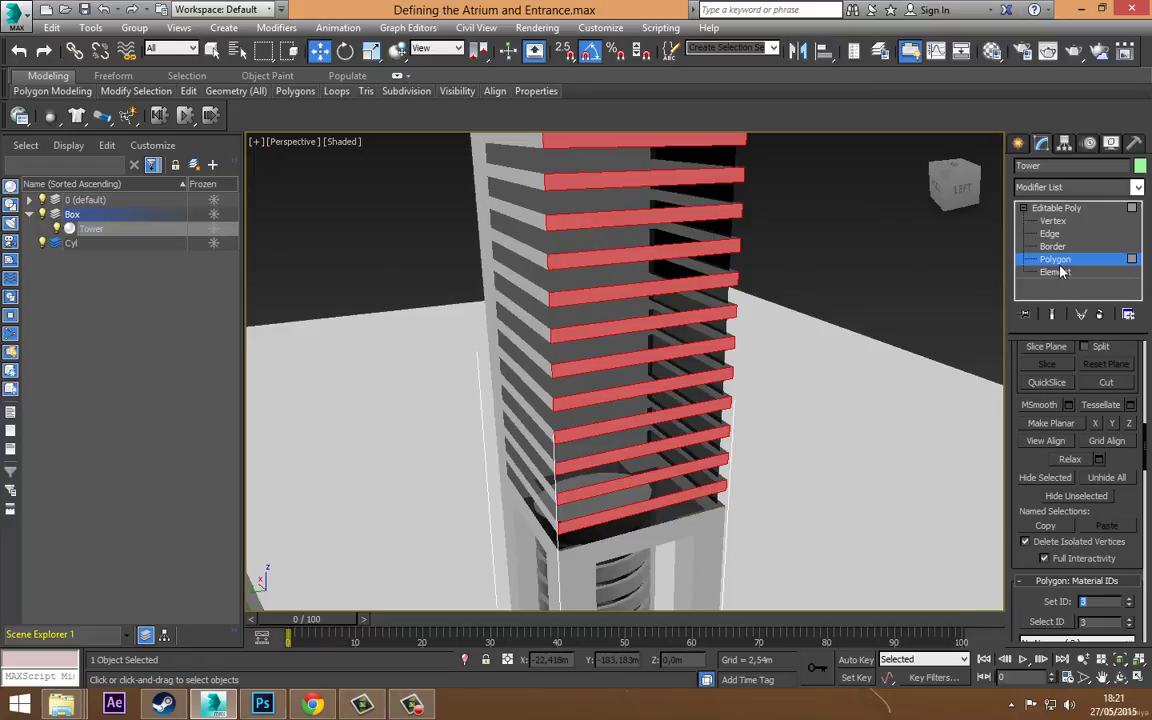
pyautogui.keyDown('alt'); pyautogui.moveTo(480, 387); pyautogui.dragTo(507, 397, button='middle'); pyautogui.keyUp('alt')
pyautogui.click(590, 284)
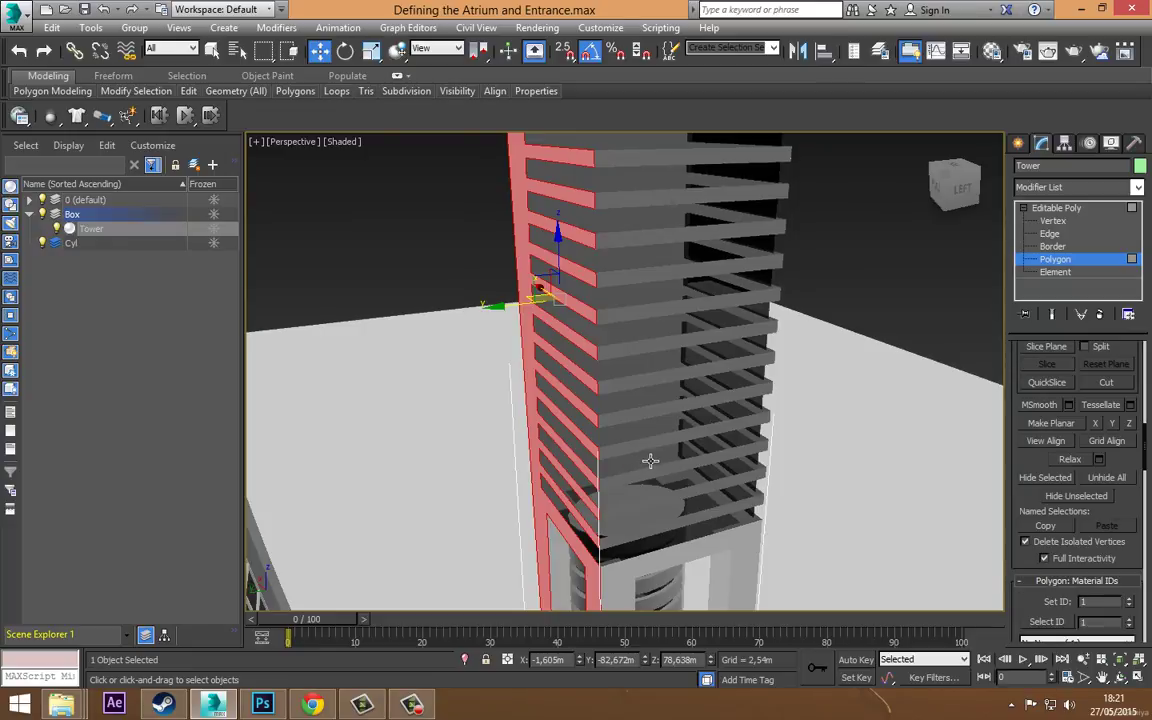
pyautogui.click(103, 10)
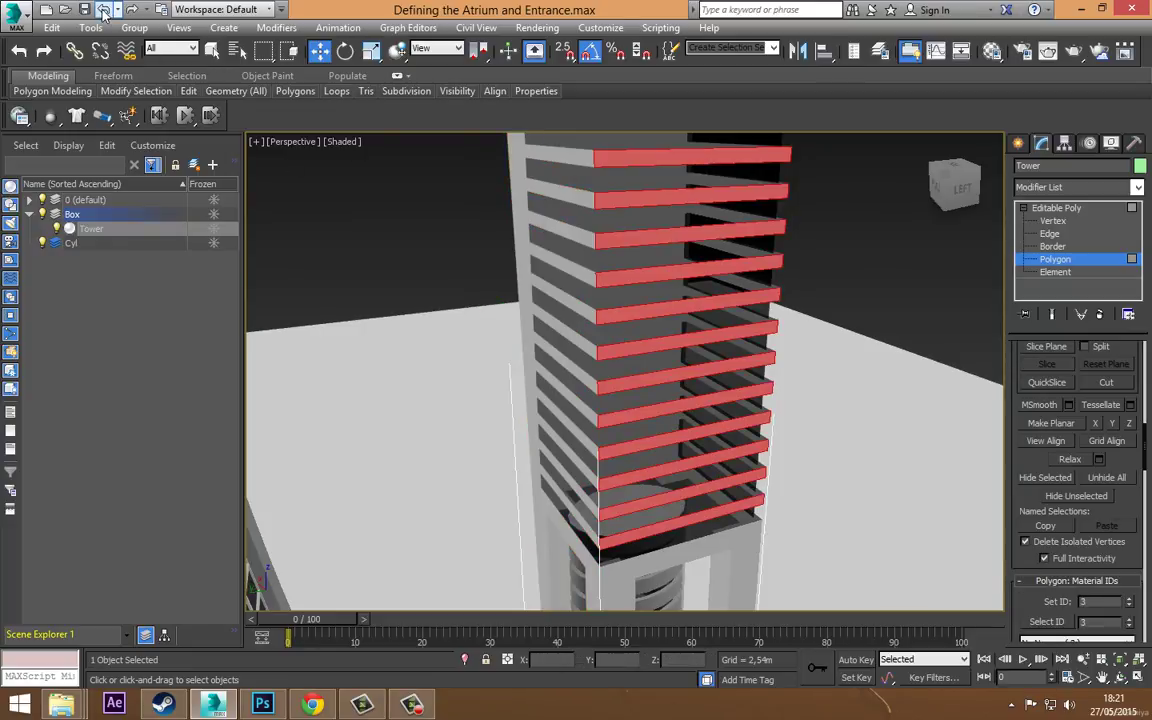
# - Select the slab faces by material ID and exit polygon editing
pyautogui.click(1102, 622)
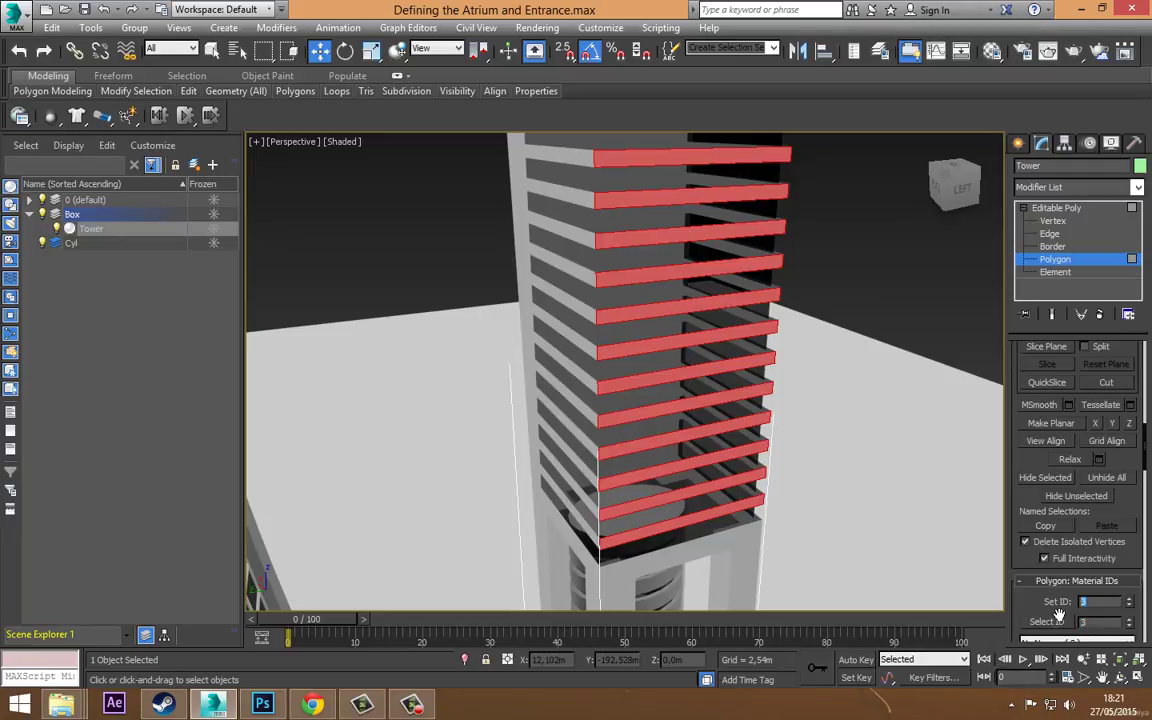
pyautogui.write('1')
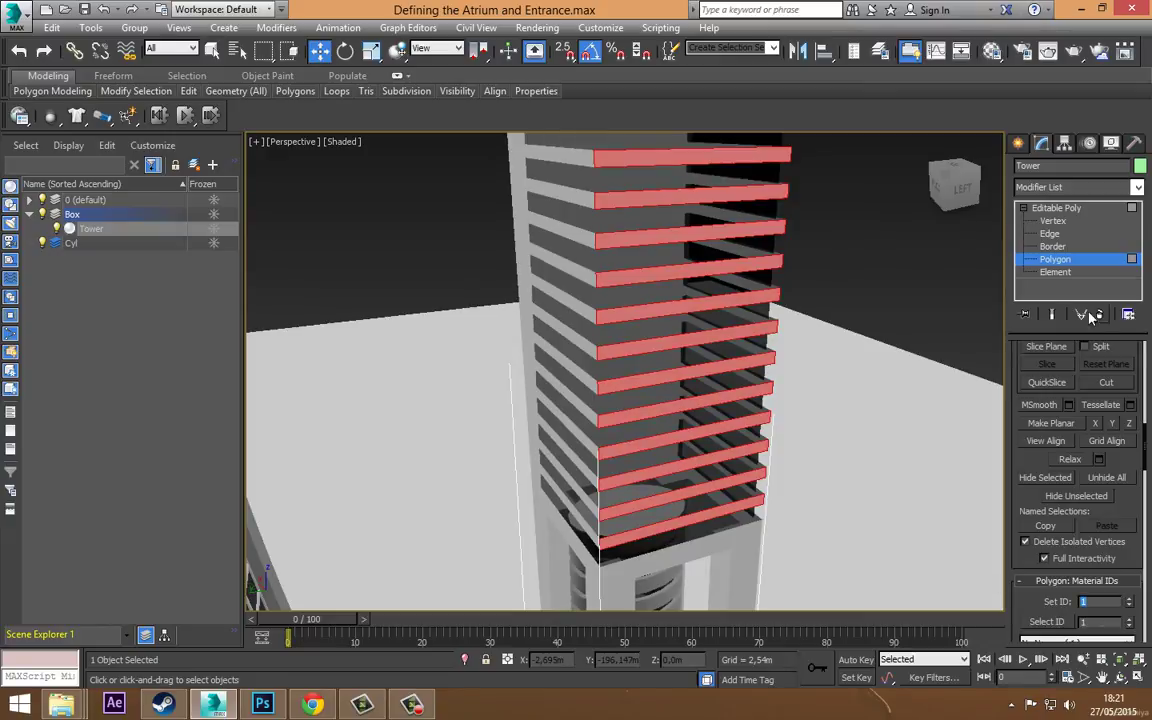
pyautogui.click(1052, 260)
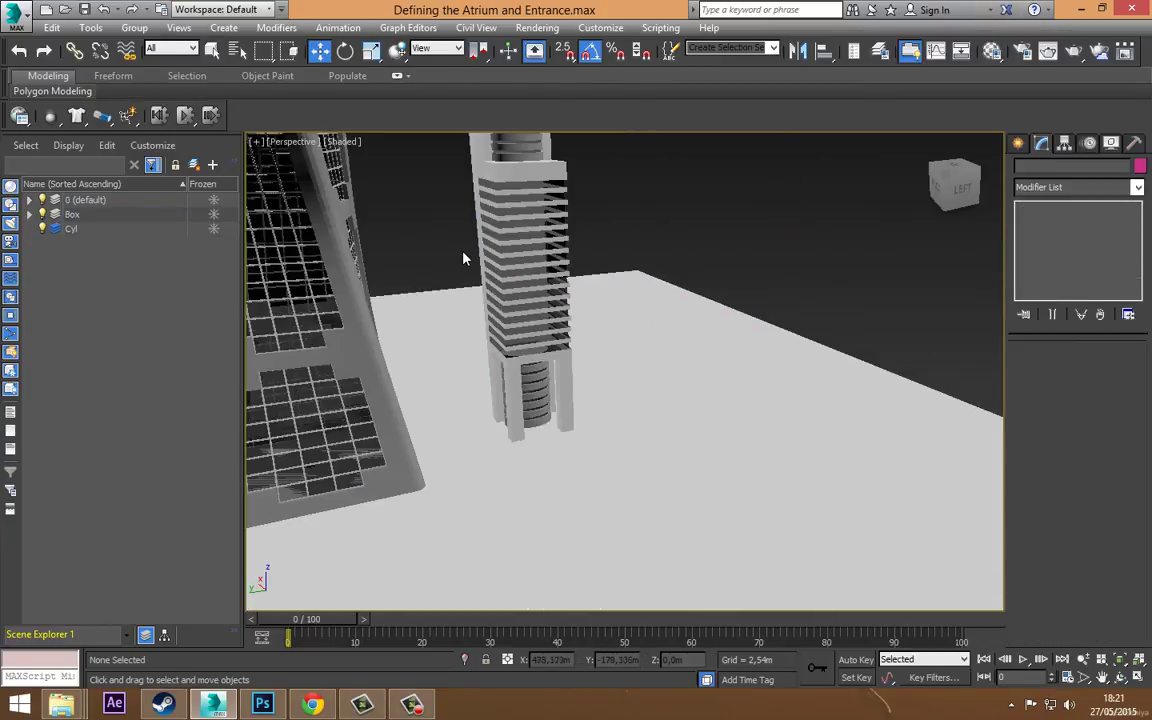
# - Frame both towers in the Perspective view, render it, and close the rendered frame
pyautogui.moveTo(489, 270); pyautogui.dragTo(555, 380, button='middle')
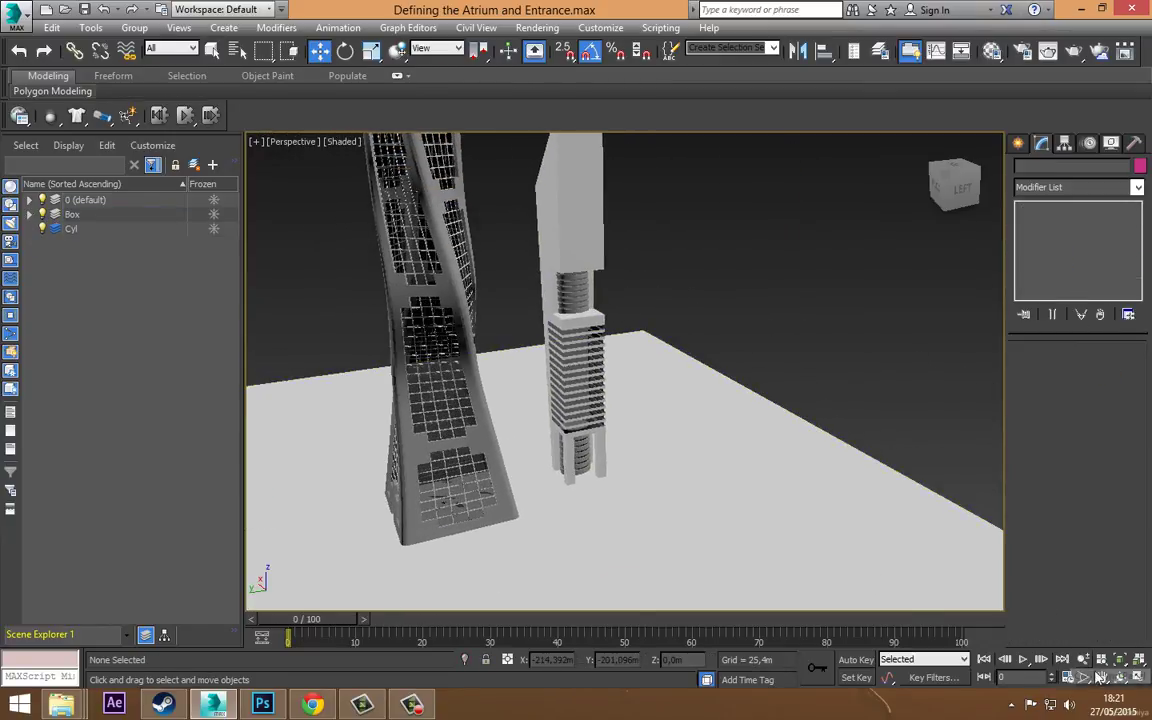
pyautogui.click(1122, 678)
pyautogui.moveTo(522, 391)
pyautogui.mouseDown()
pyautogui.moveTo(514, 342)
pyautogui.moveTo(578, 400)
pyautogui.moveTo(568, 391)
pyautogui.mouseUp()
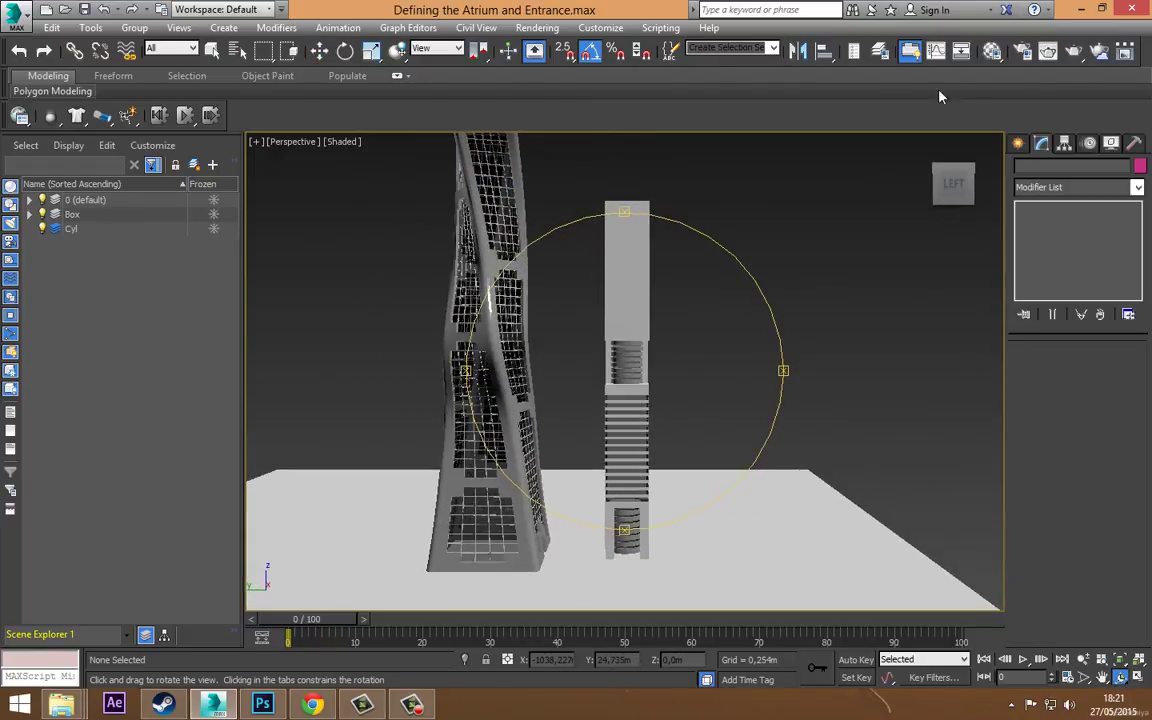
pyautogui.click(1071, 54)
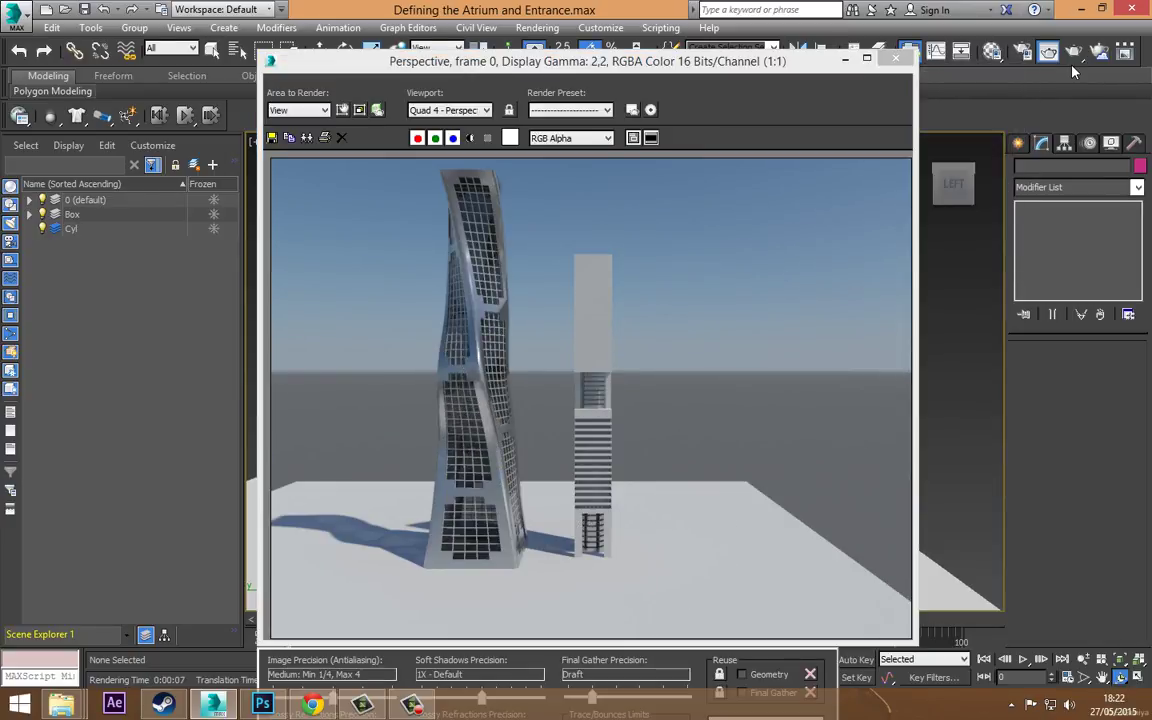
pyautogui.click(845, 58)
# - Render the towers again from a new orbit angle and close the frame
pyautogui.moveTo(630, 309)
pyautogui.keyDown('alt'); pyautogui.mouseDown(button='middle')
pyautogui.moveTo(622, 400)
pyautogui.moveTo(926, 203)
pyautogui.mouseUp(button='middle'); pyautogui.keyUp('alt')
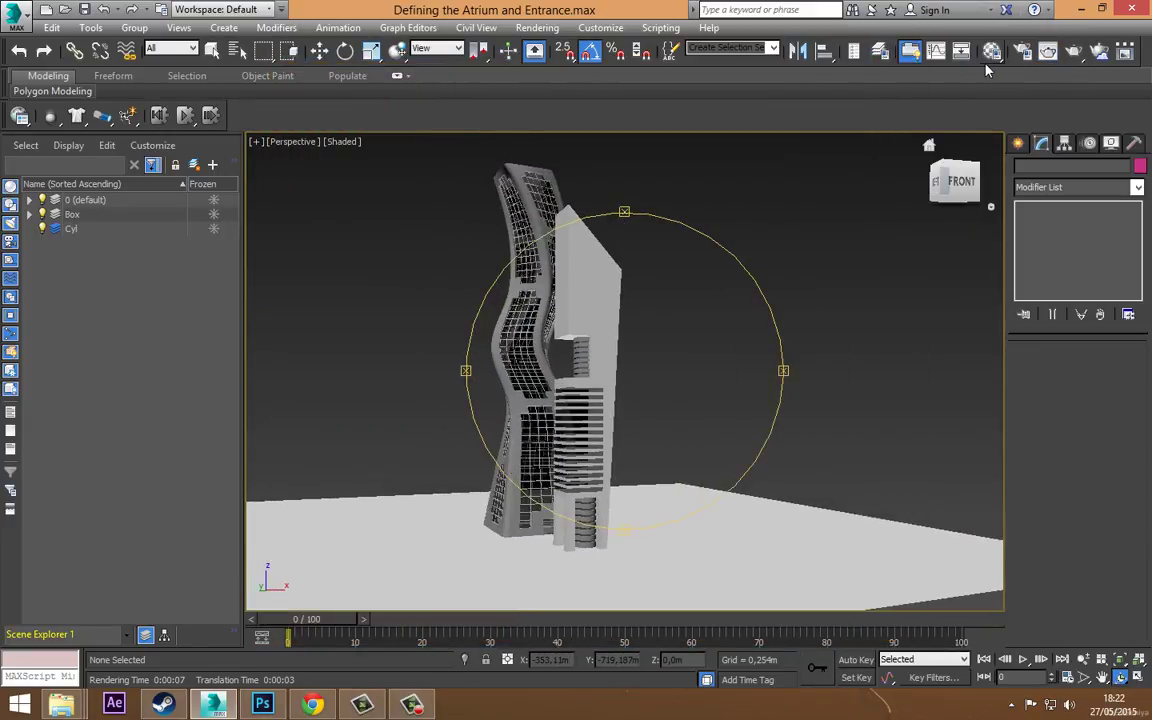
pyautogui.click(1076, 58)
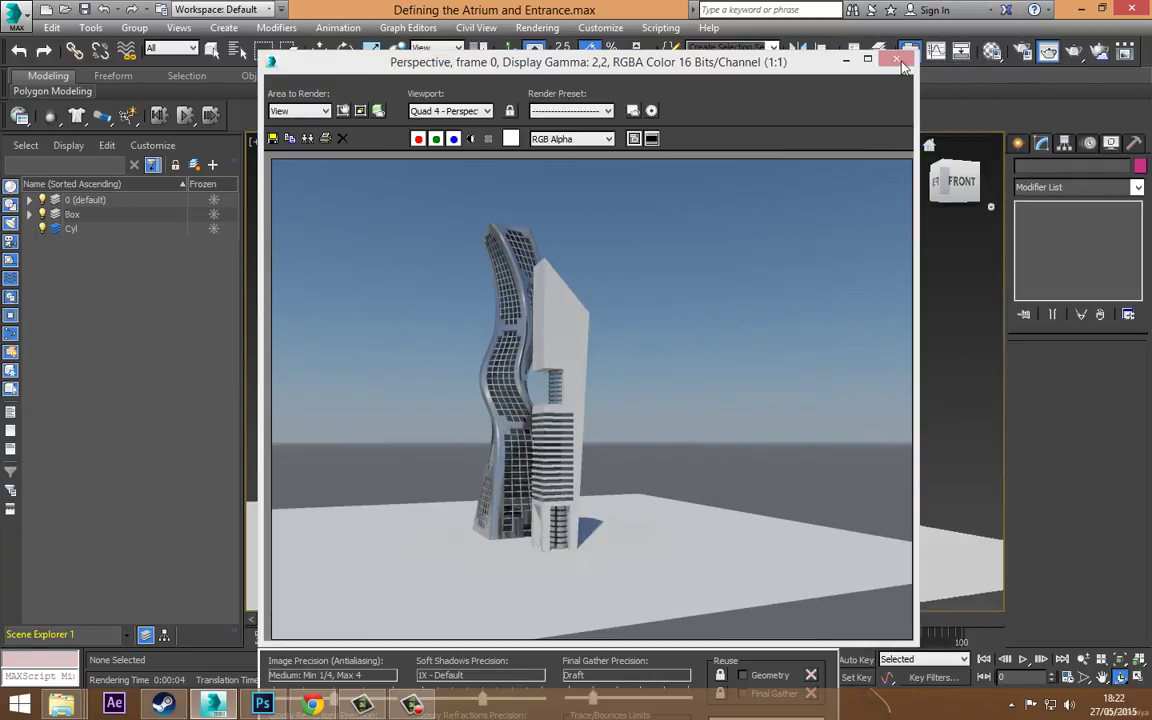
pyautogui.click(899, 61)
pyautogui.moveTo(638, 339)
pyautogui.mouseDown()
pyautogui.moveTo(586, 481)
pyautogui.moveTo(527, 463)
pyautogui.mouseUp()
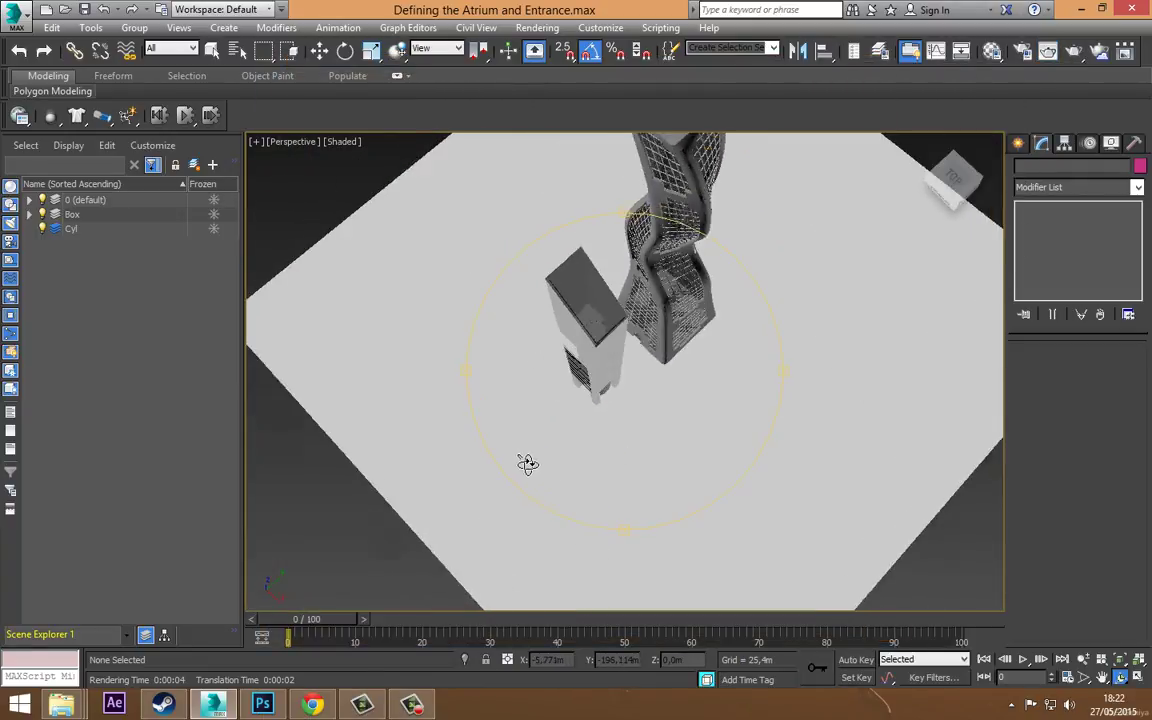
# - Zoom in on the tower top, select the Tower and enter Polygon level
pyautogui.scroll(1, 530, 420)
pyautogui.scroll(1, 560, 330)
pyautogui.scroll(1, 590, 310)
pyautogui.scroll(1, 630, 370)
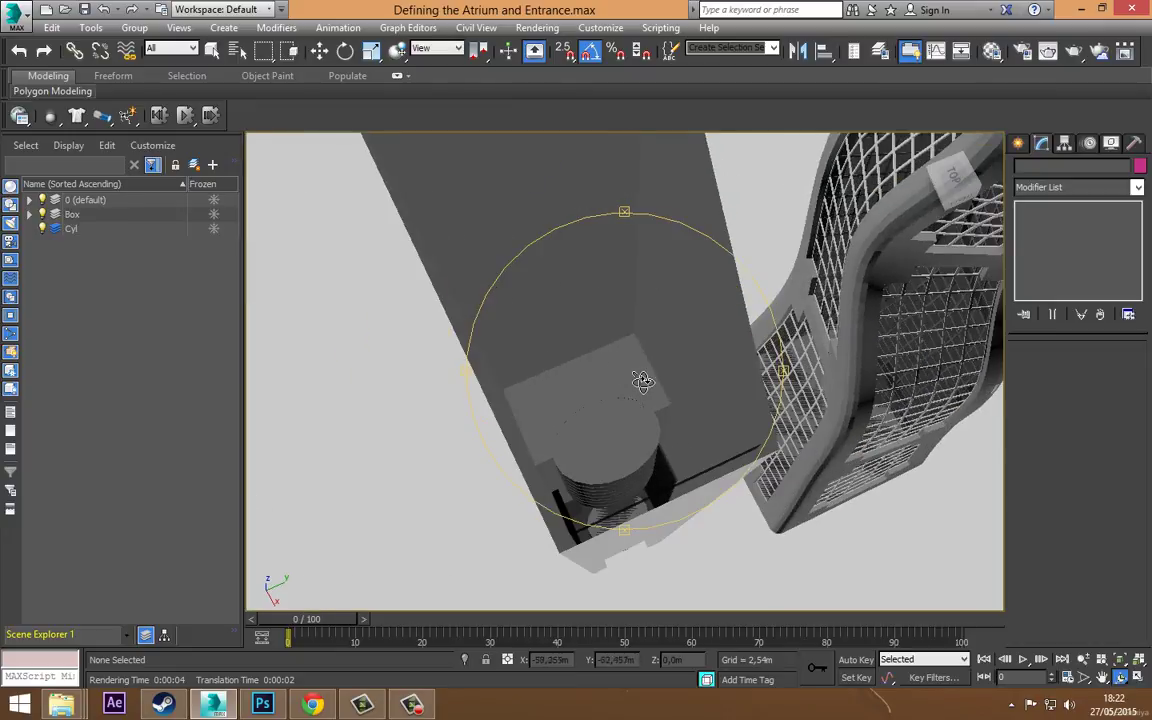
pyautogui.scroll(-2, 642, 381)
pyautogui.moveTo(642, 381); pyautogui.dragTo(607, 391)
pyautogui.press('w')
pyautogui.click(641, 362)
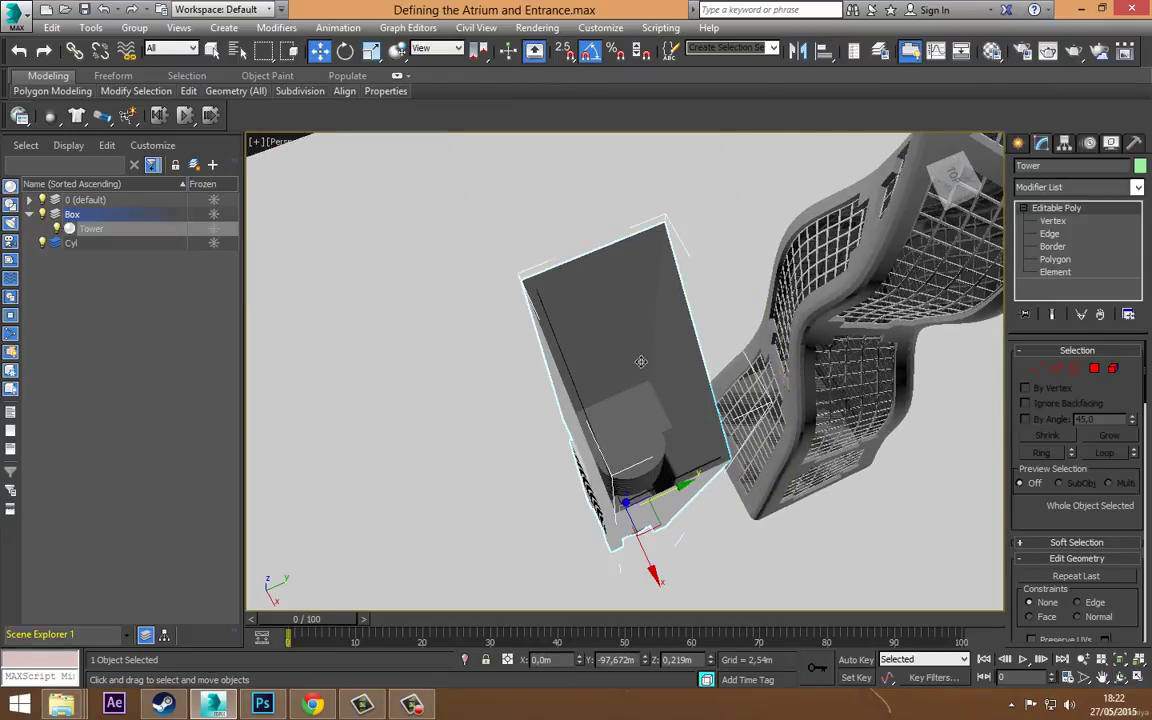
pyautogui.click(1055, 259)
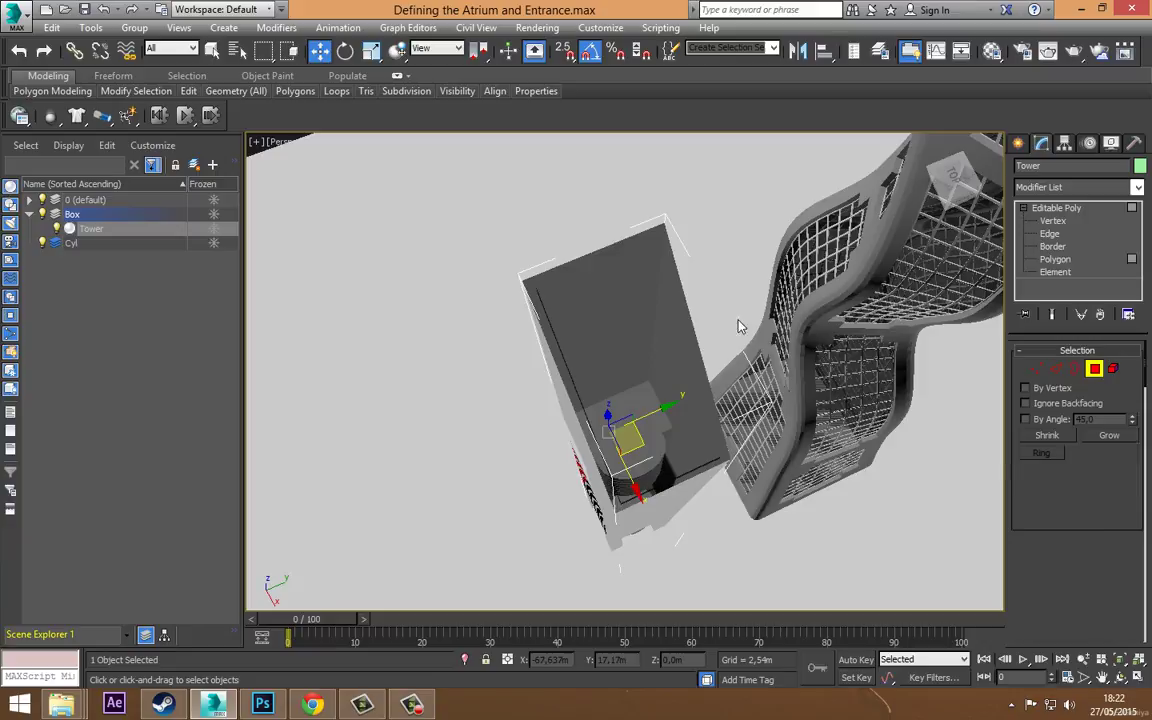
# - Select the left, top and right roof rim faces and apply the material ID
pyautogui.click(568, 366)
pyautogui.scroll(2, 535, 285)
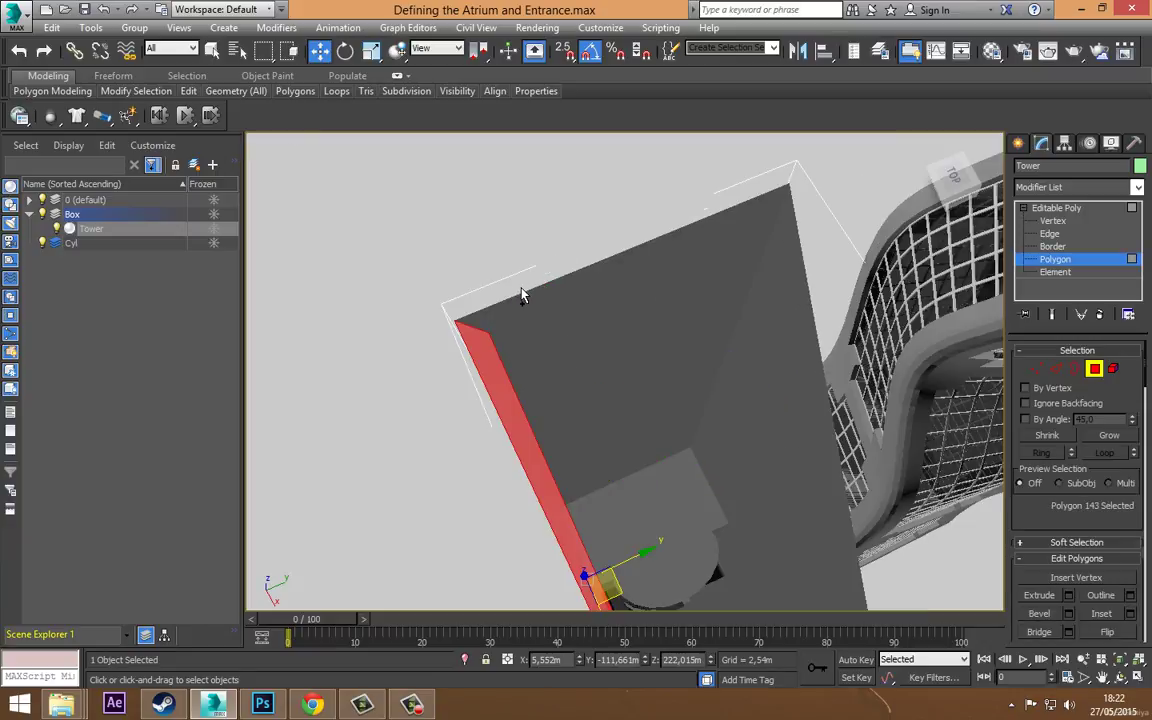
pyautogui.keyDown('ctrl'); pyautogui.click(524, 316); pyautogui.keyUp('ctrl')
pyautogui.keyDown('ctrl'); pyautogui.click(815, 316); pyautogui.keyUp('ctrl')
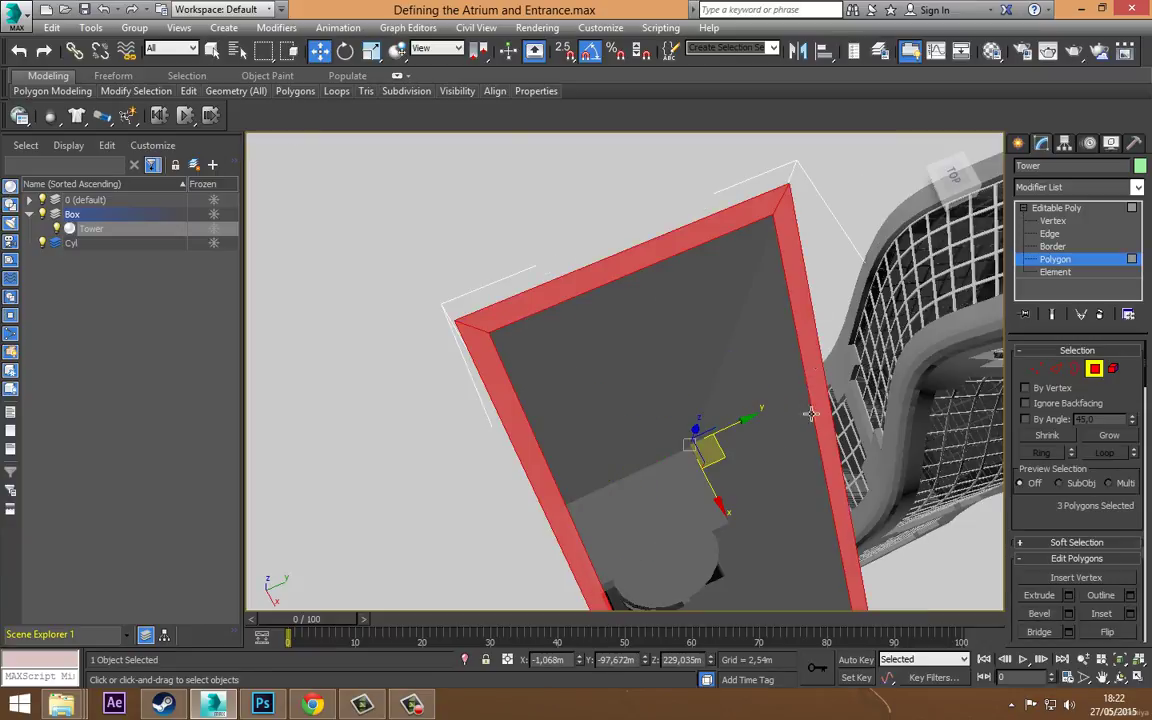
pyautogui.keyDown('alt'); pyautogui.moveTo(812, 411); pyautogui.dragTo(784, 321, button='middle'); pyautogui.keyUp('alt')
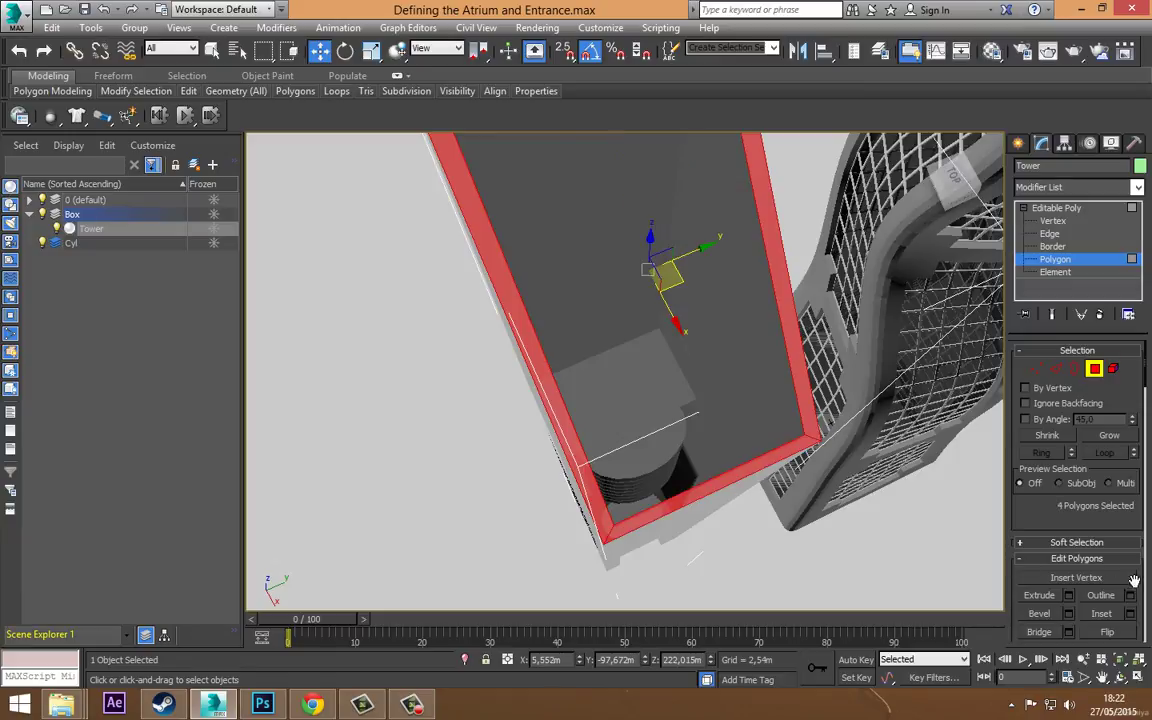
pyautogui.moveTo(1148, 592); pyautogui.dragTo(1146, 10)
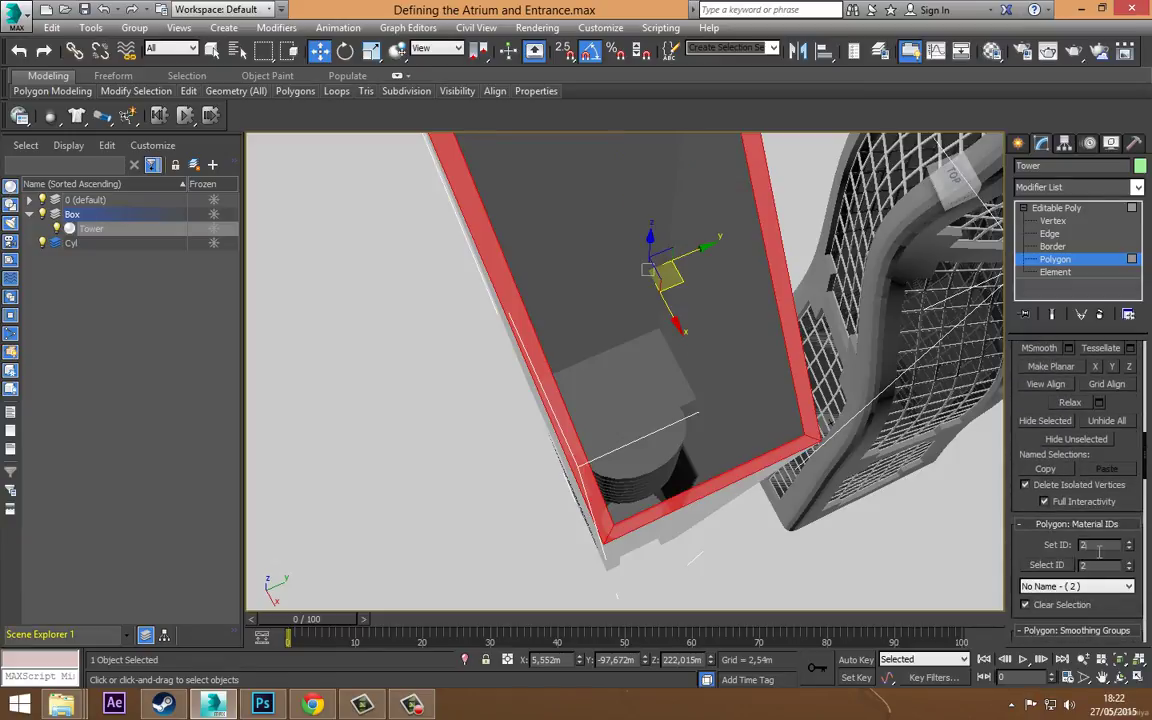
pyautogui.write('1')
pyautogui.press('Return')
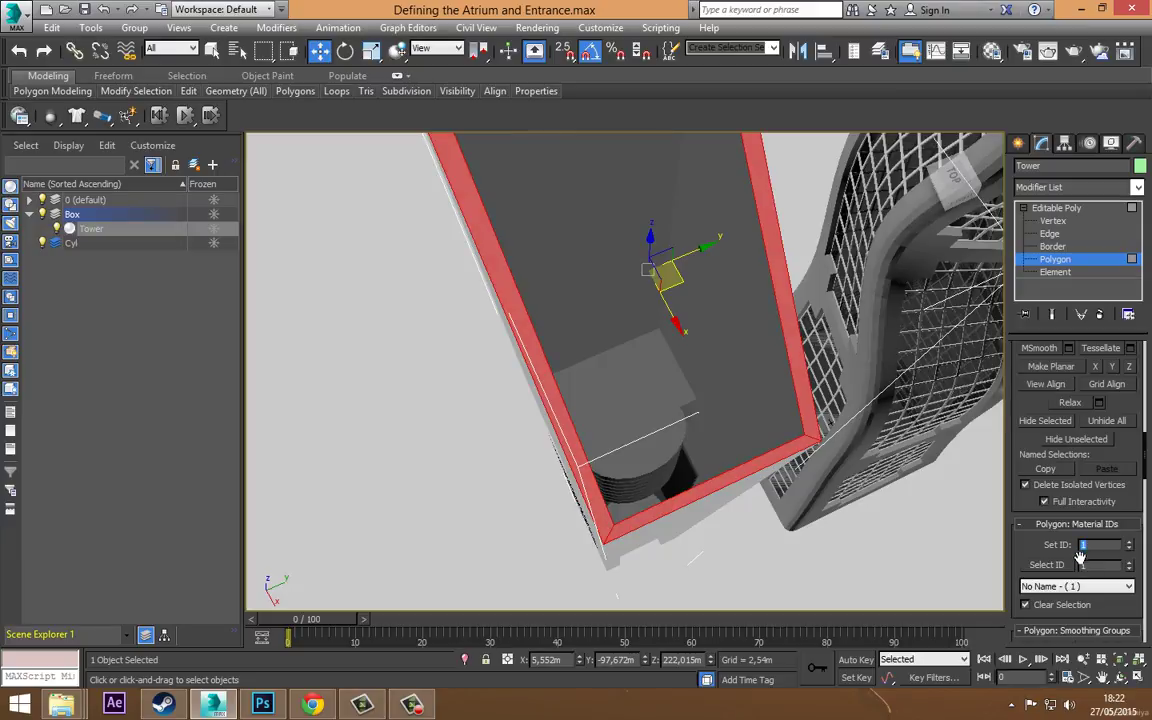
# - Turn on Edged Faces and select the thin inner strips of the roof rim
pyautogui.click(641, 360)
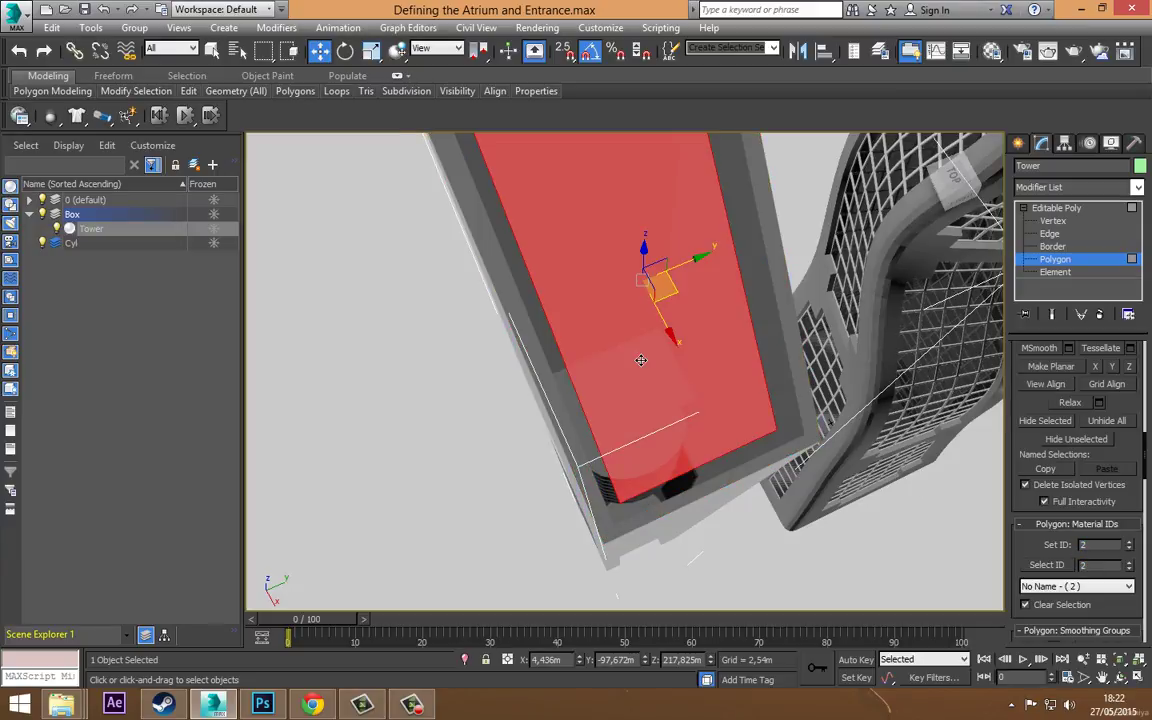
pyautogui.click(584, 406)
pyautogui.keyDown('ctrl'); pyautogui.click(760, 450); pyautogui.keyUp('ctrl')
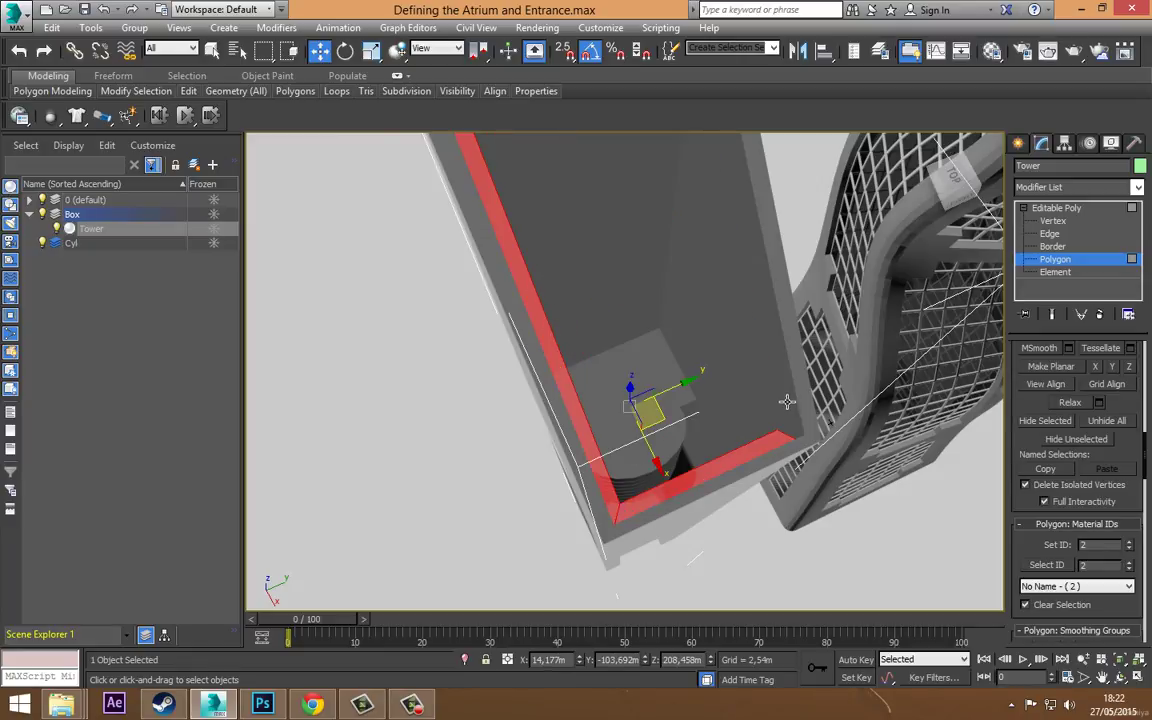
pyautogui.keyDown('alt'); pyautogui.moveTo(708, 361); pyautogui.dragTo(617, 342, button='middle'); pyautogui.keyUp('alt')
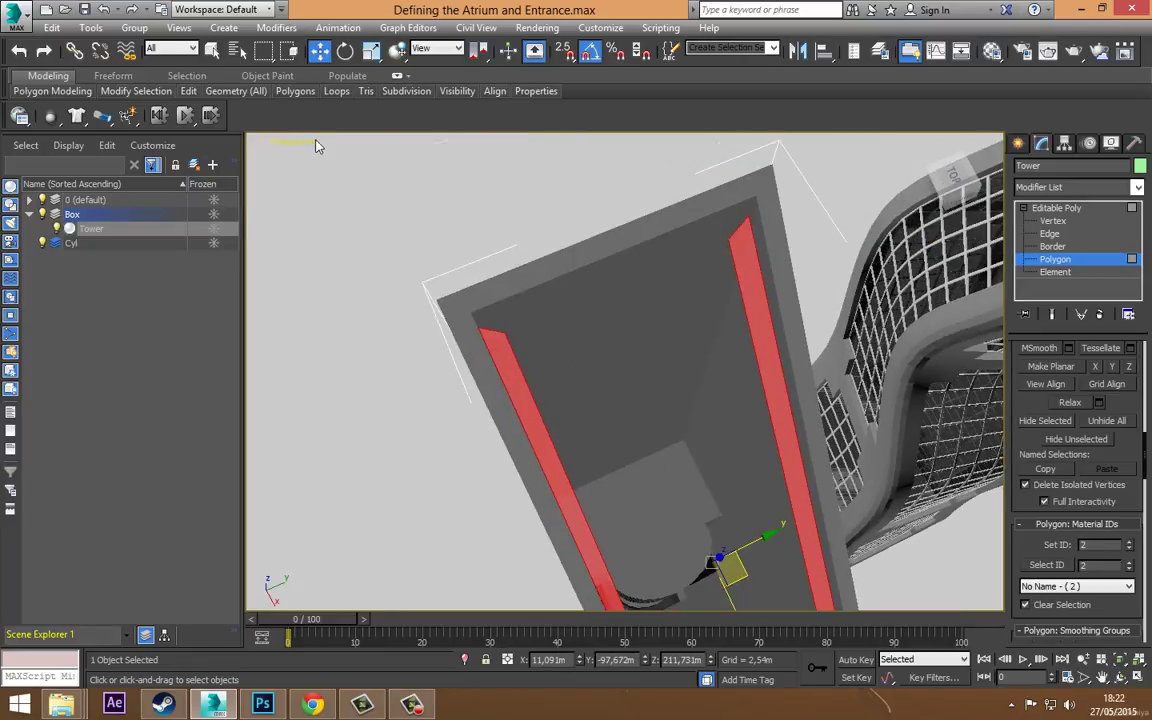
pyautogui.click(316, 146)
pyautogui.click(390, 211)
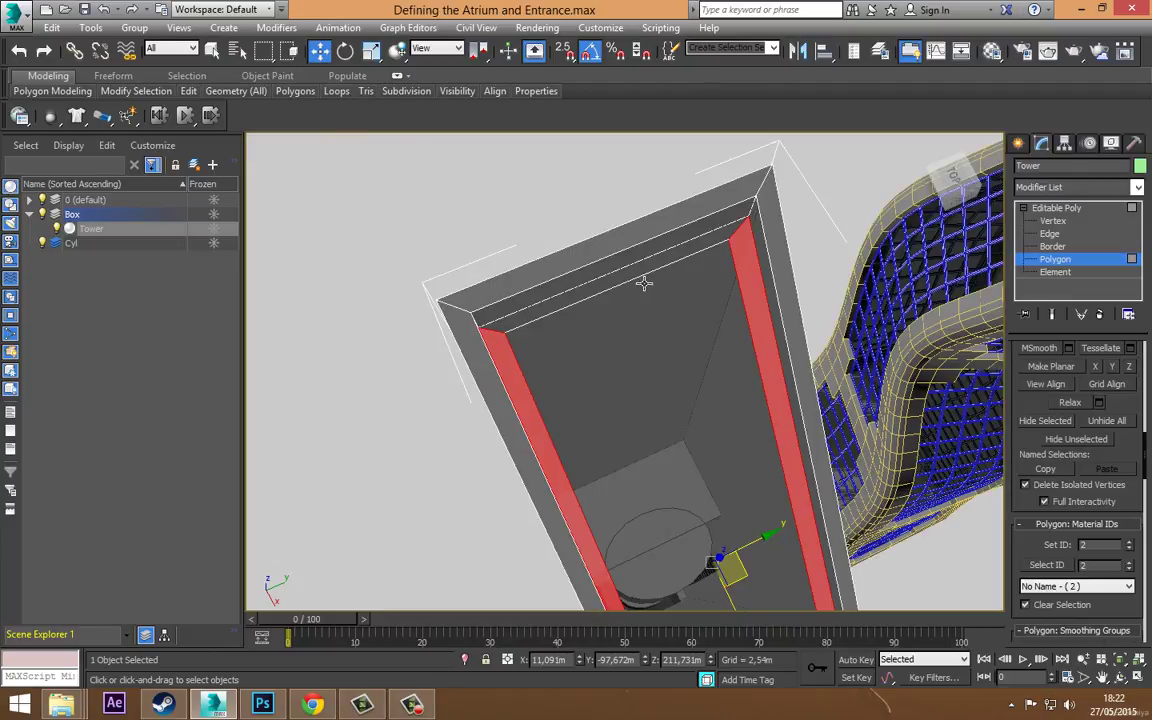
pyautogui.keyDown('ctrl'); pyautogui.click(646, 287); pyautogui.keyUp('ctrl')
pyautogui.keyDown('alt'); pyautogui.moveTo(677, 309); pyautogui.dragTo(1018, 537, button='middle'); pyautogui.keyUp('alt')
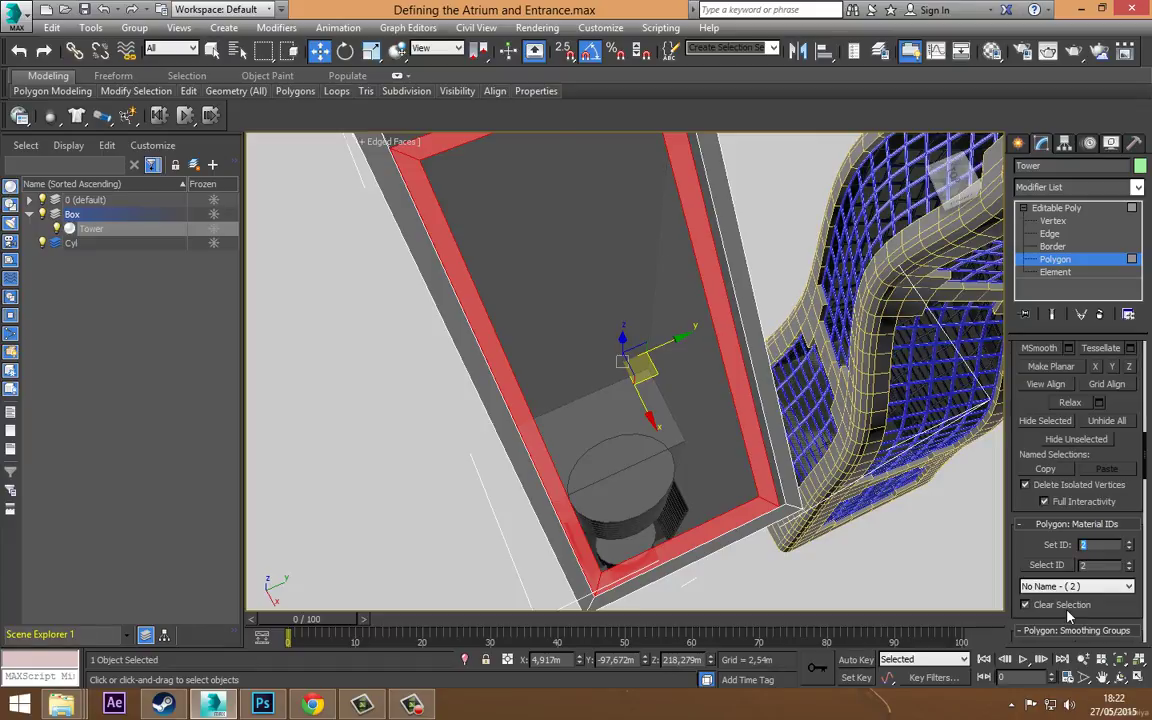
# - Set material ID 3 on the rim strips and exit polygon editing
pyautogui.write('3')
pyautogui.press('Return')
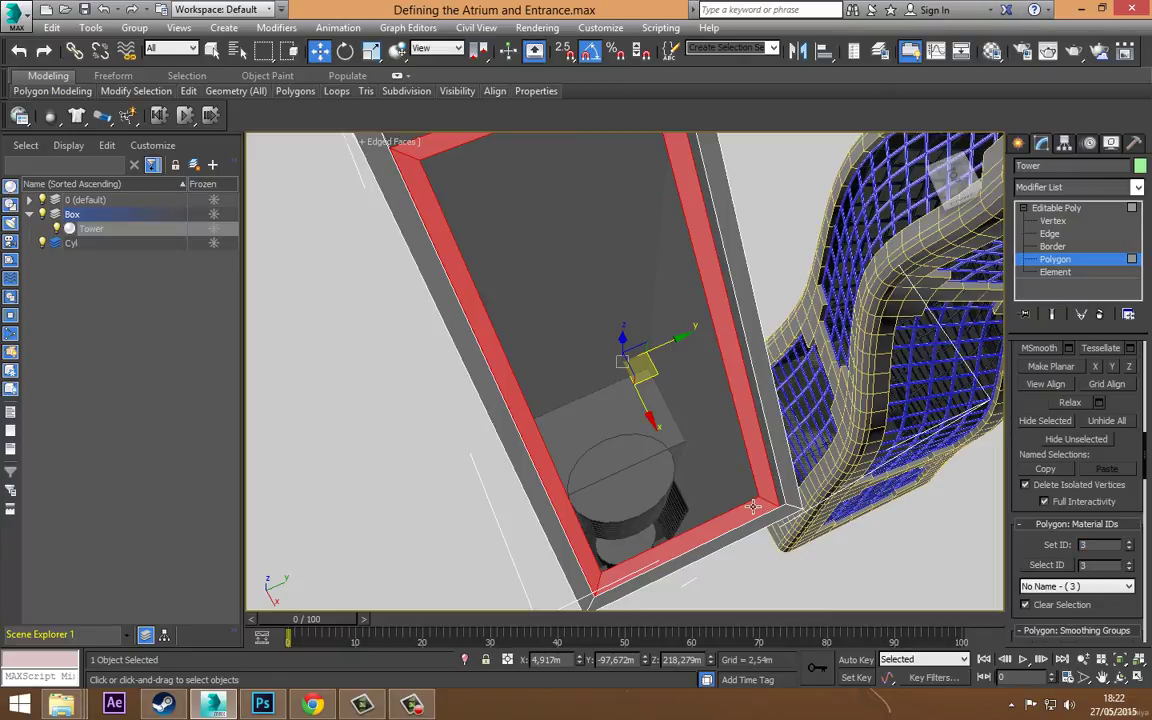
pyautogui.scroll(-5, 841, 424)
pyautogui.click(1052, 259)
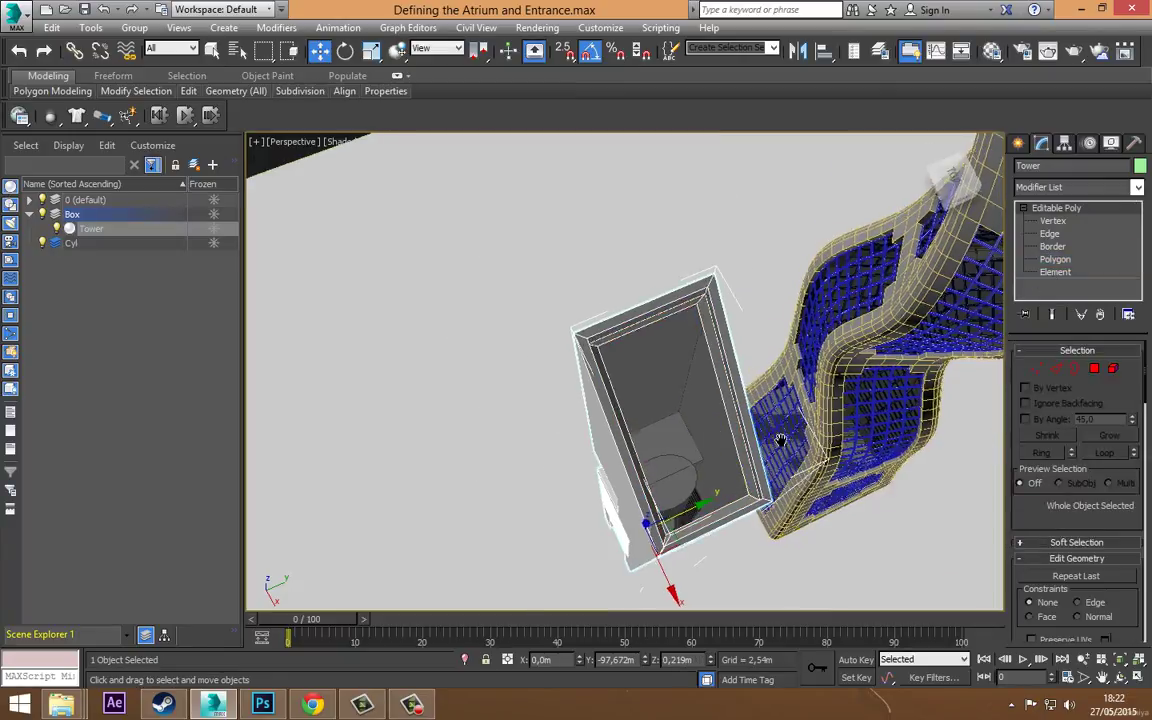
# - Orbit to a high angle over both towers, render, and close the rendered frame
pyautogui.keyDown('alt'); pyautogui.moveTo(780, 440); pyautogui.dragTo(495, 248, button='middle'); pyautogui.keyUp('alt')
pyautogui.click(1120, 676)
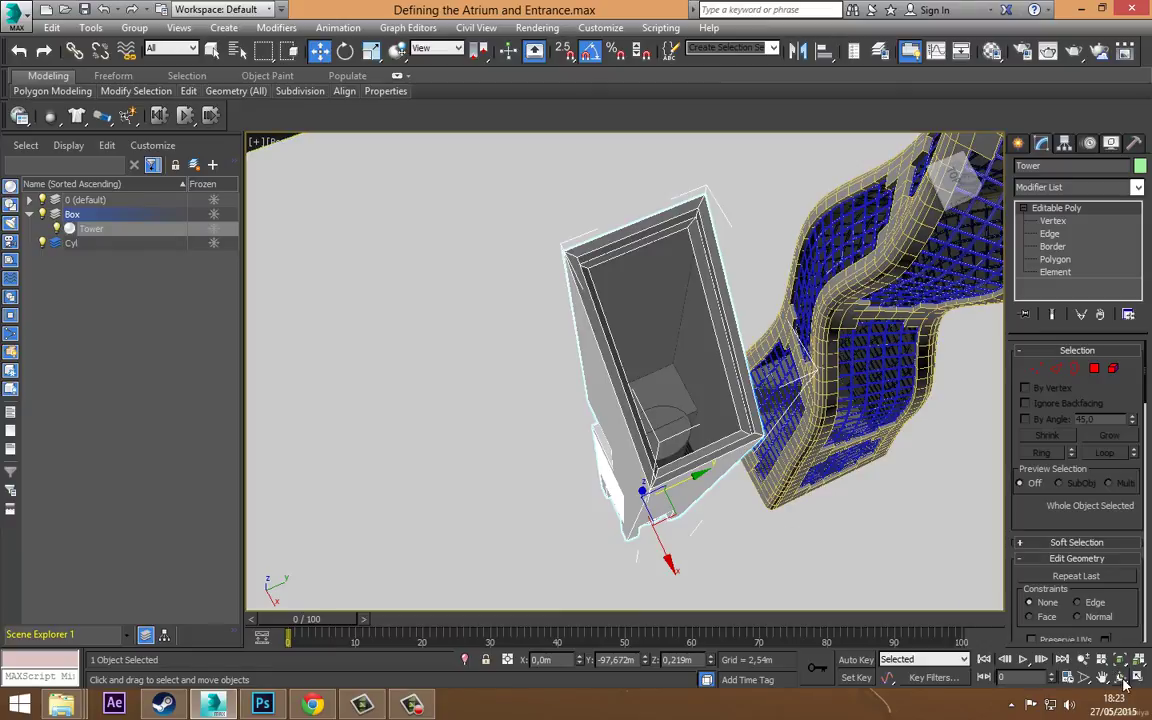
pyautogui.moveTo(733, 481)
pyautogui.mouseDown()
pyautogui.moveTo(707, 437)
pyautogui.moveTo(710, 408)
pyautogui.moveTo(649, 346)
pyautogui.moveTo(635, 398)
pyautogui.moveTo(667, 516)
pyautogui.moveTo(628, 527)
pyautogui.moveTo(797, 557)
pyautogui.moveTo(723, 571)
pyautogui.moveTo(630, 430)
pyautogui.moveTo(558, 372)
pyautogui.mouseUp()
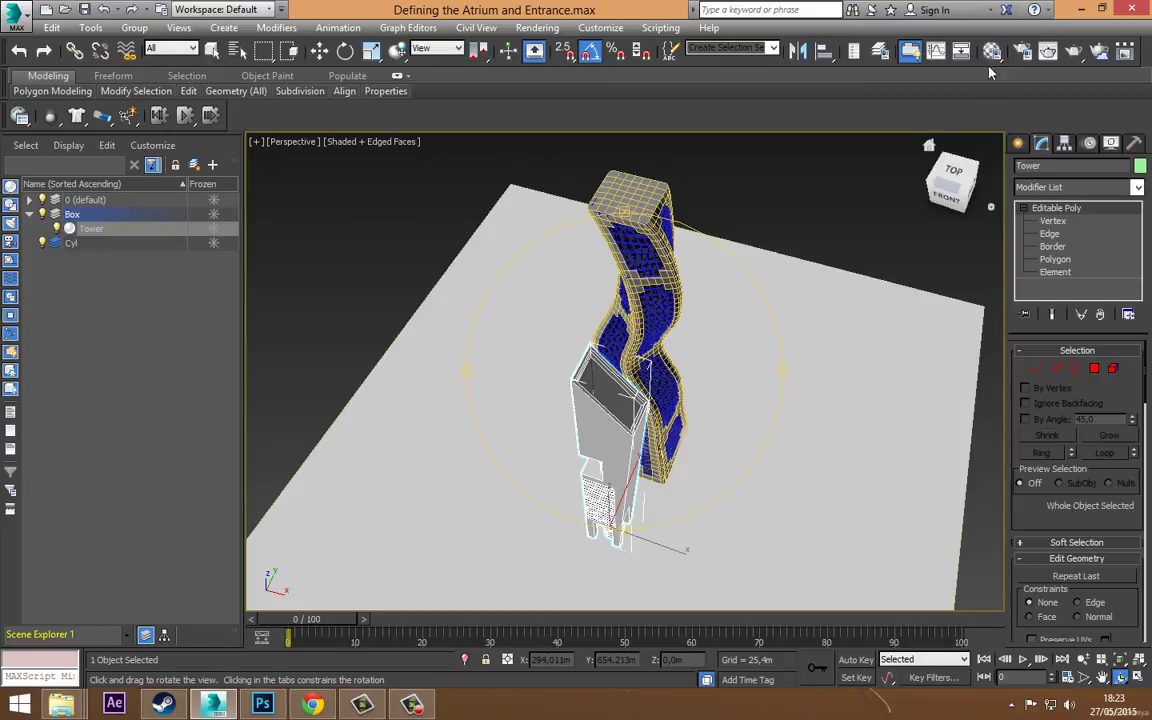
pyautogui.click(1055, 50)
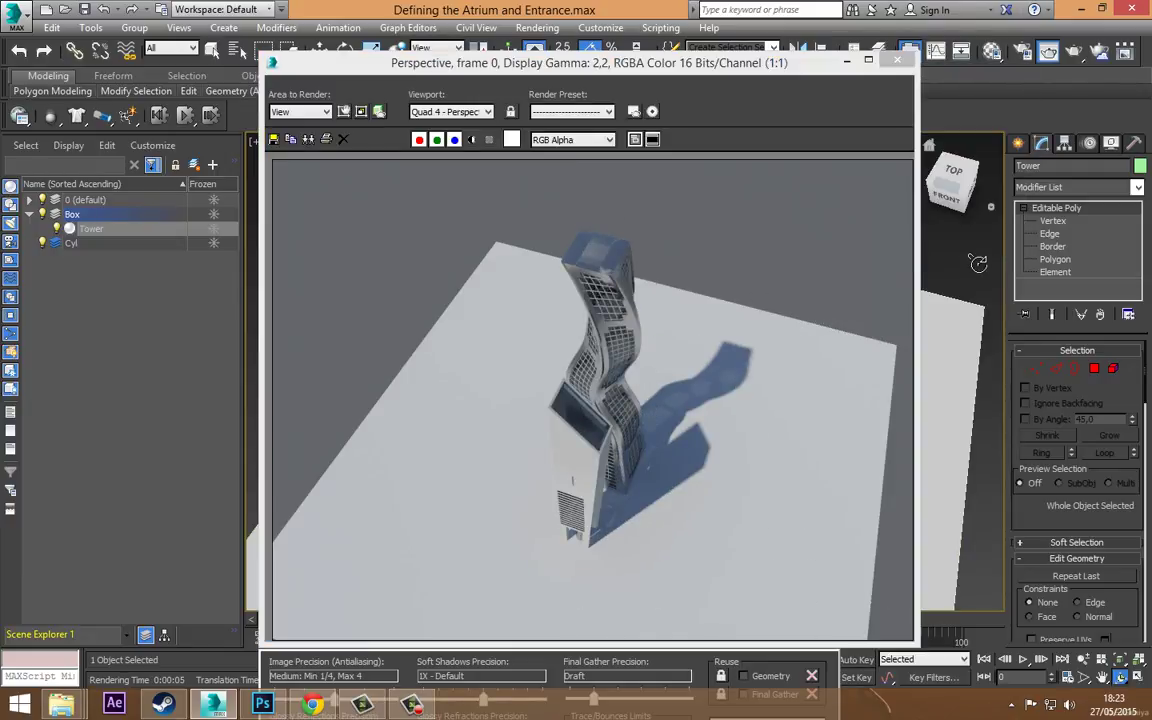
pyautogui.click(898, 65)
pyautogui.moveTo(780, 430)
pyautogui.keyDown('alt'); pyautogui.mouseDown(button='middle')
pyautogui.moveTo(648, 449)
pyautogui.moveTo(705, 381)
pyautogui.mouseUp(button='middle'); pyautogui.keyUp('alt')
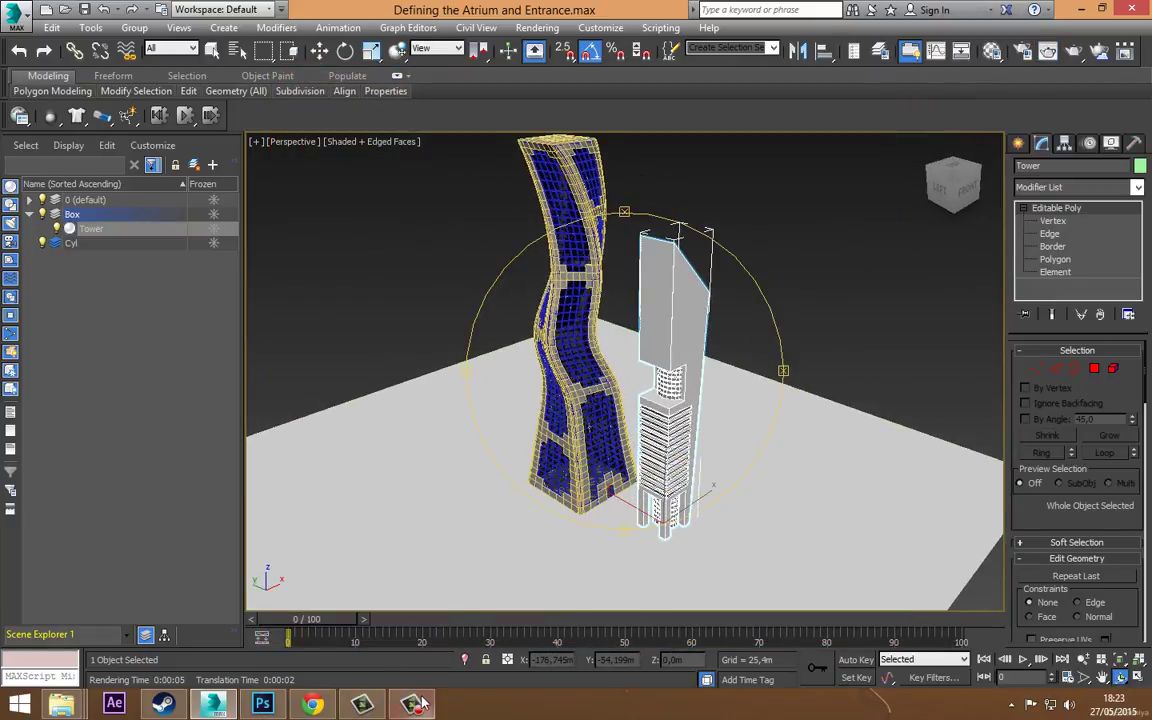